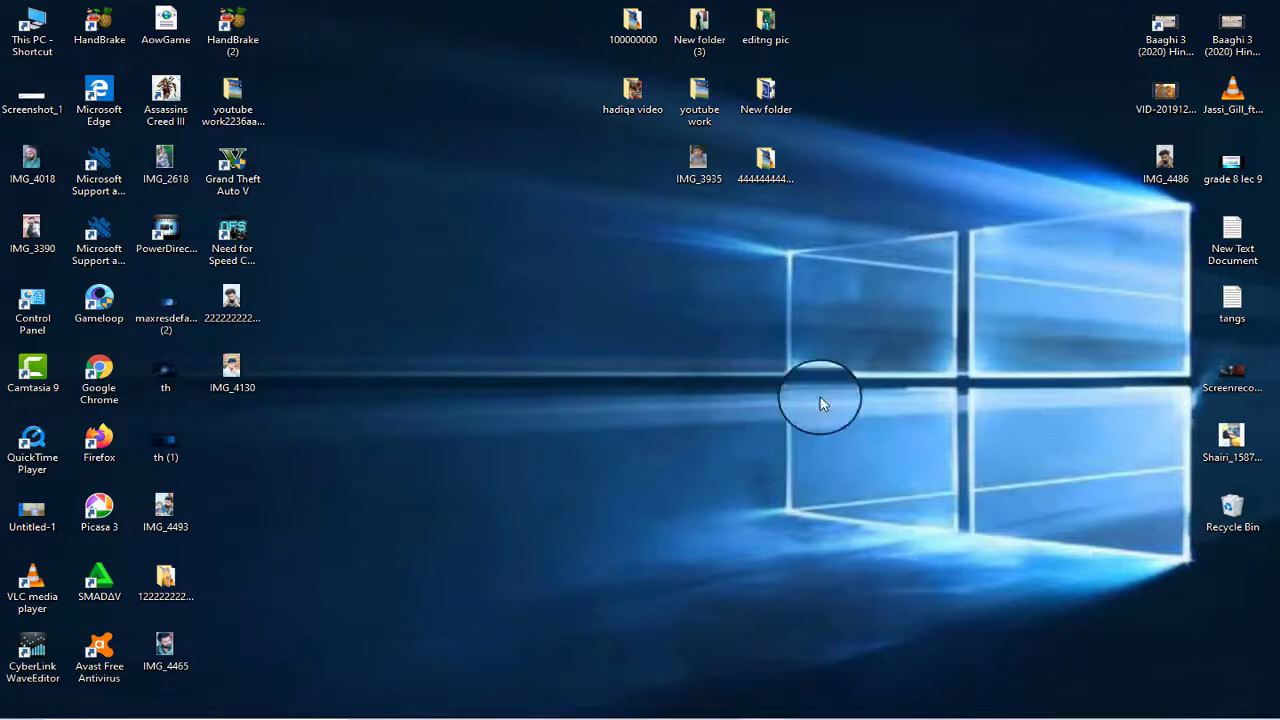
Preview the IMG_3935 photo in Picasa Photo Viewer, then close the viewer.
{"action": "left_click", "coordinate": [698, 162]}
{"action": "key", "text": "Return"}
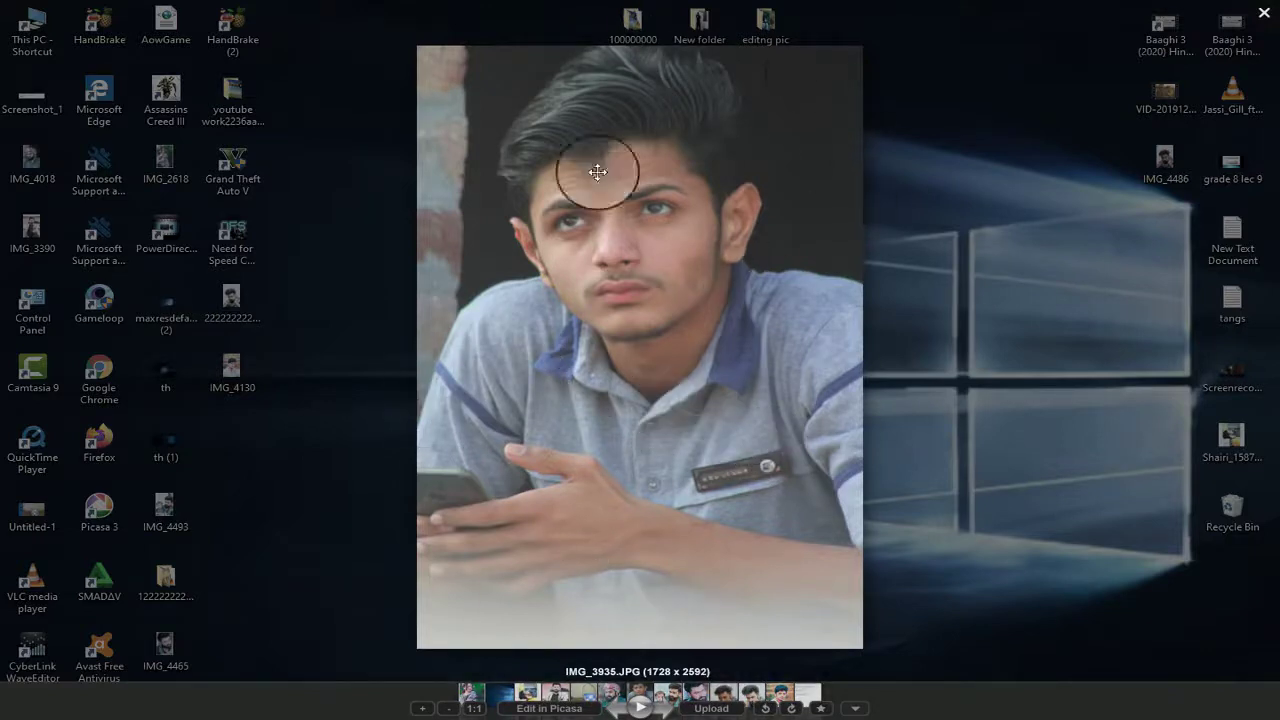
{"action": "left_click", "coordinate": [1263, 13]}
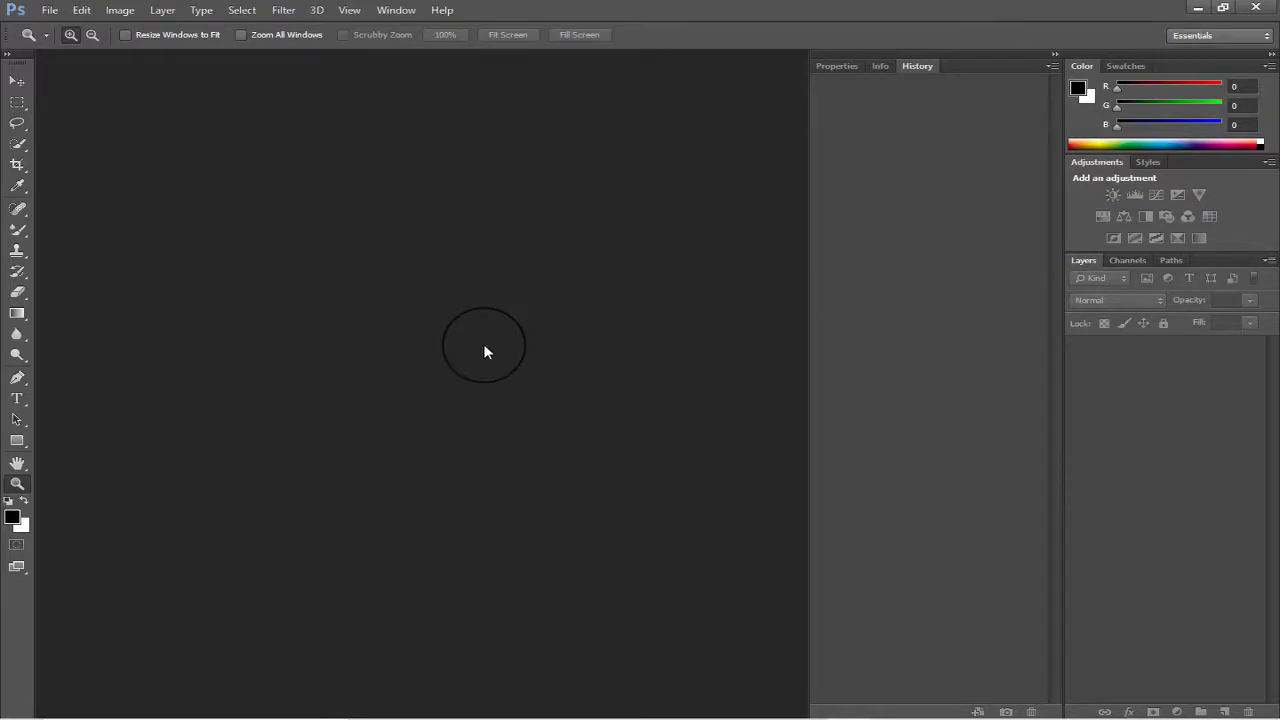
Open IMG_3935.JPG from the Desktop into the Camera Raw editor.
{"action": "left_click", "coordinate": [1052, 52]}
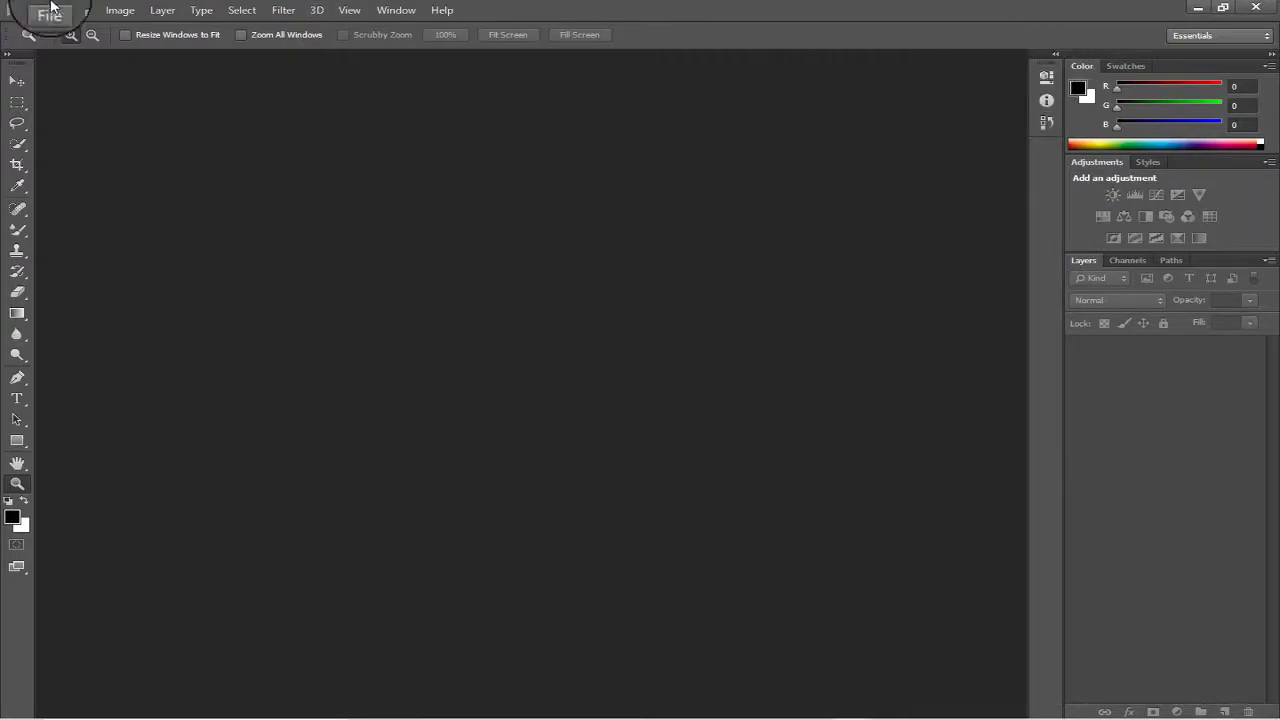
{"action": "left_click", "coordinate": [49, 10]}
{"action": "left_click", "coordinate": [62, 42]}
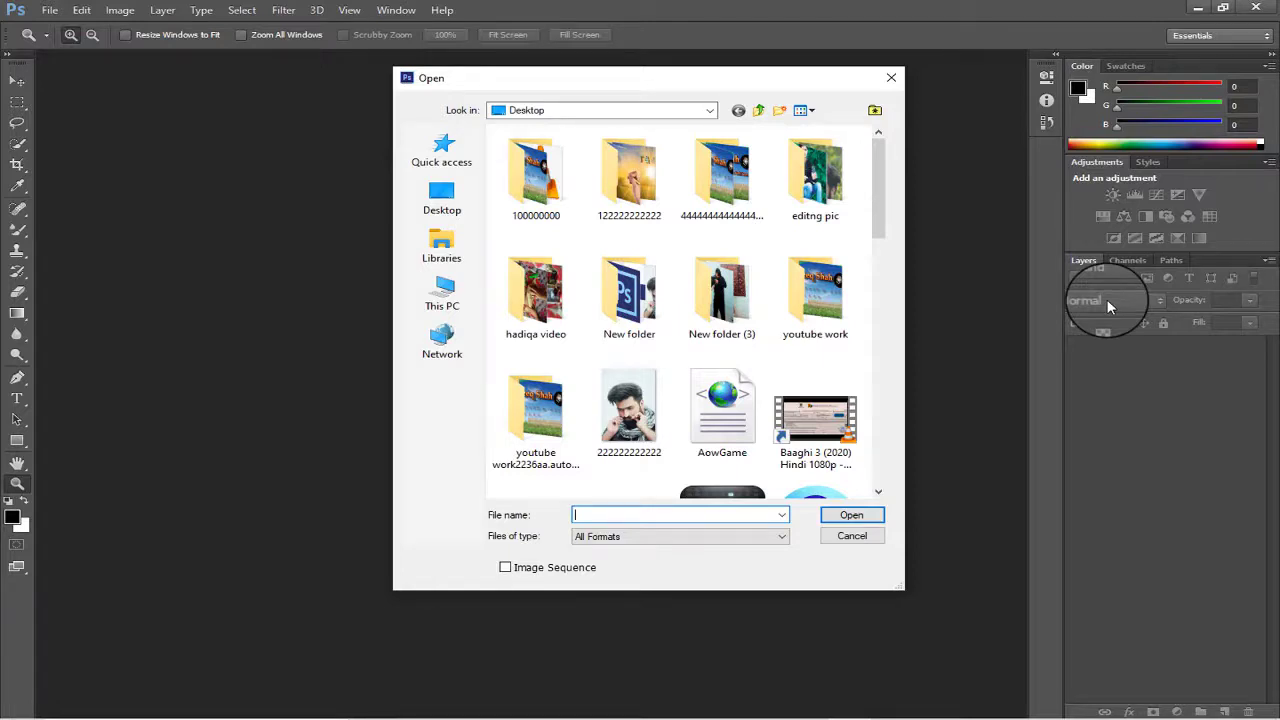
{"action": "scroll", "coordinate": [686, 371], "scroll_direction": "down", "scroll_amount": 3}
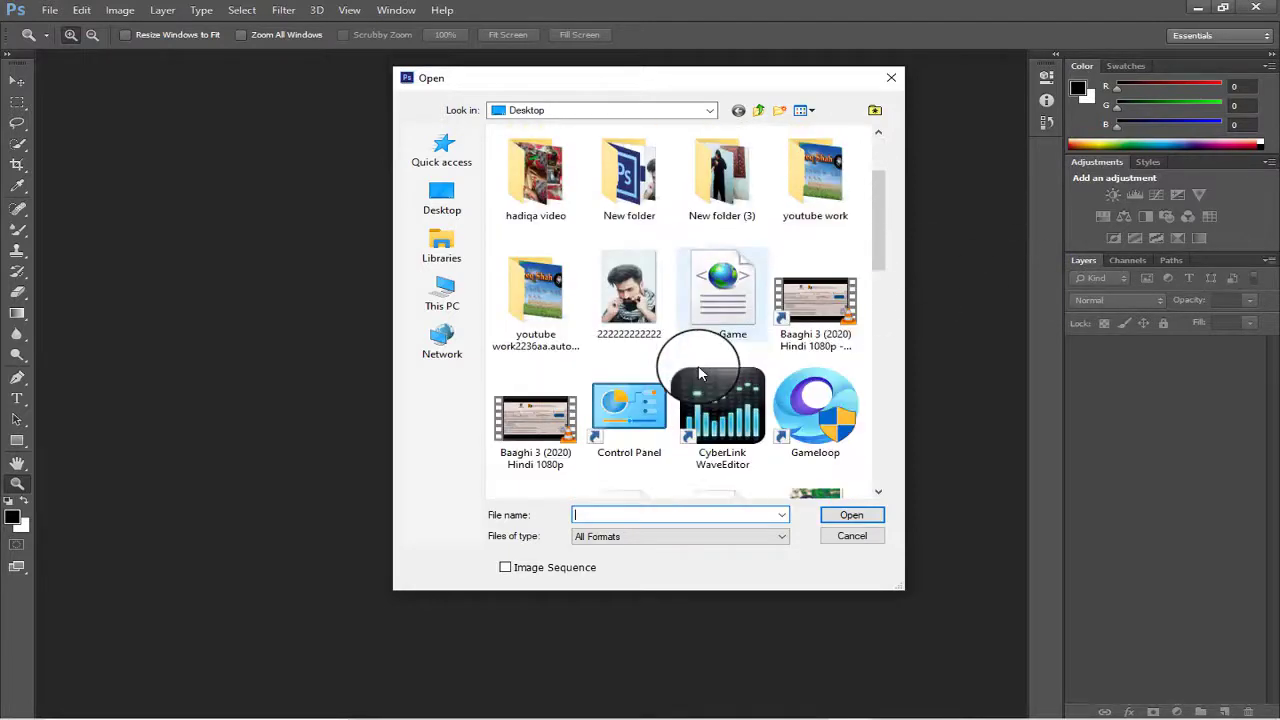
{"action": "scroll", "coordinate": [700, 373], "scroll_direction": "down", "scroll_amount": 1}
{"action": "double_click", "coordinate": [648, 380]}
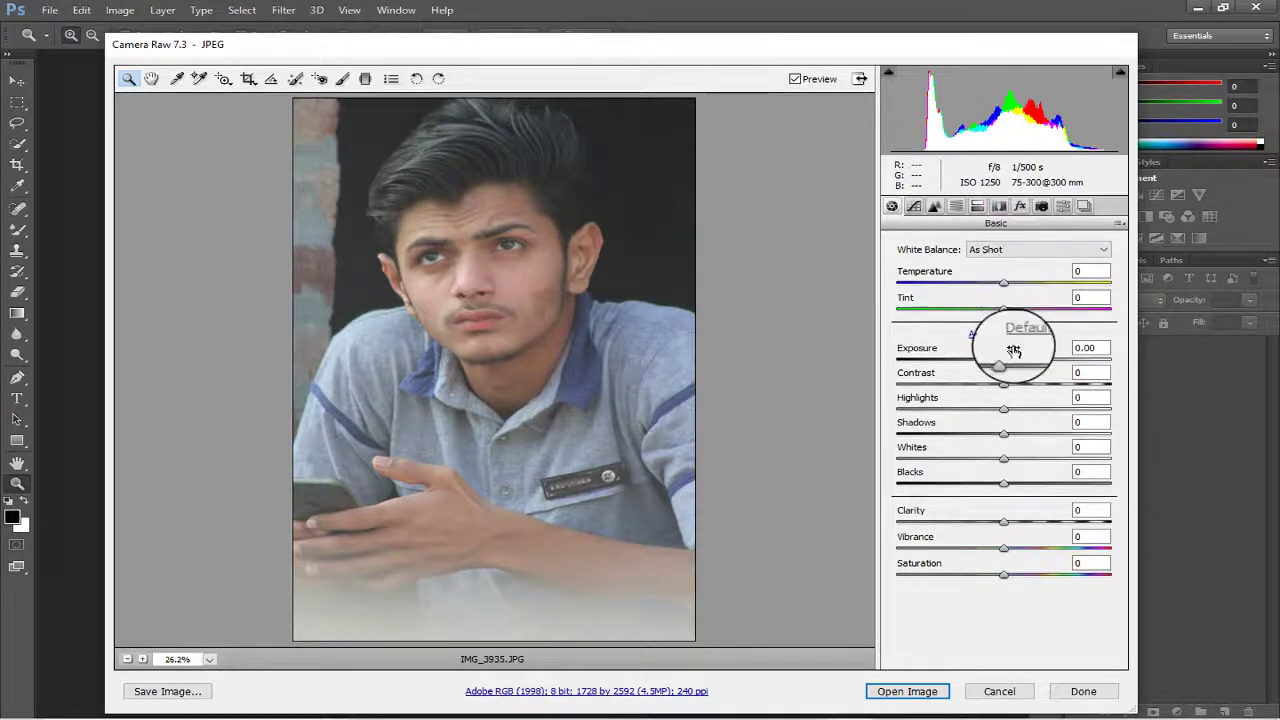
Raise Exposure to +0.55 and start brightening Oranges in HSL Luminance.
{"action": "left_click_drag", "start_coordinate": [1004, 359], "coordinate": [1016, 361]}
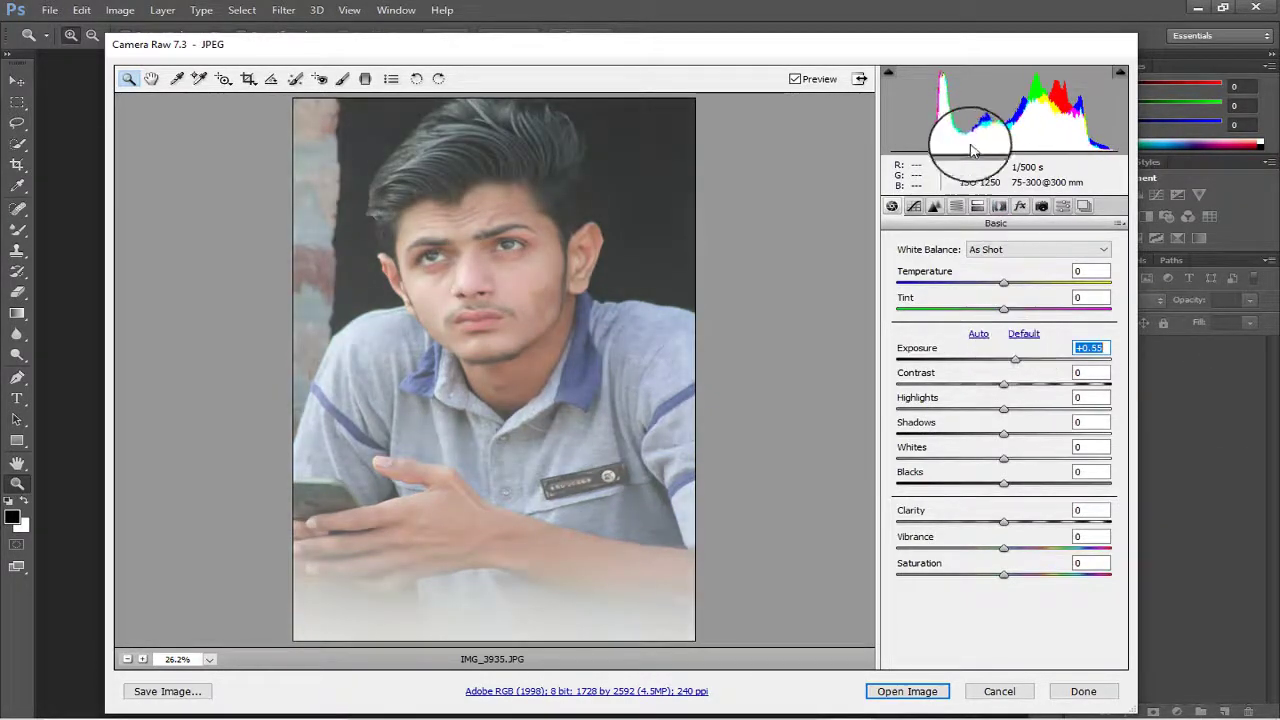
{"action": "left_click", "coordinate": [969, 208]}
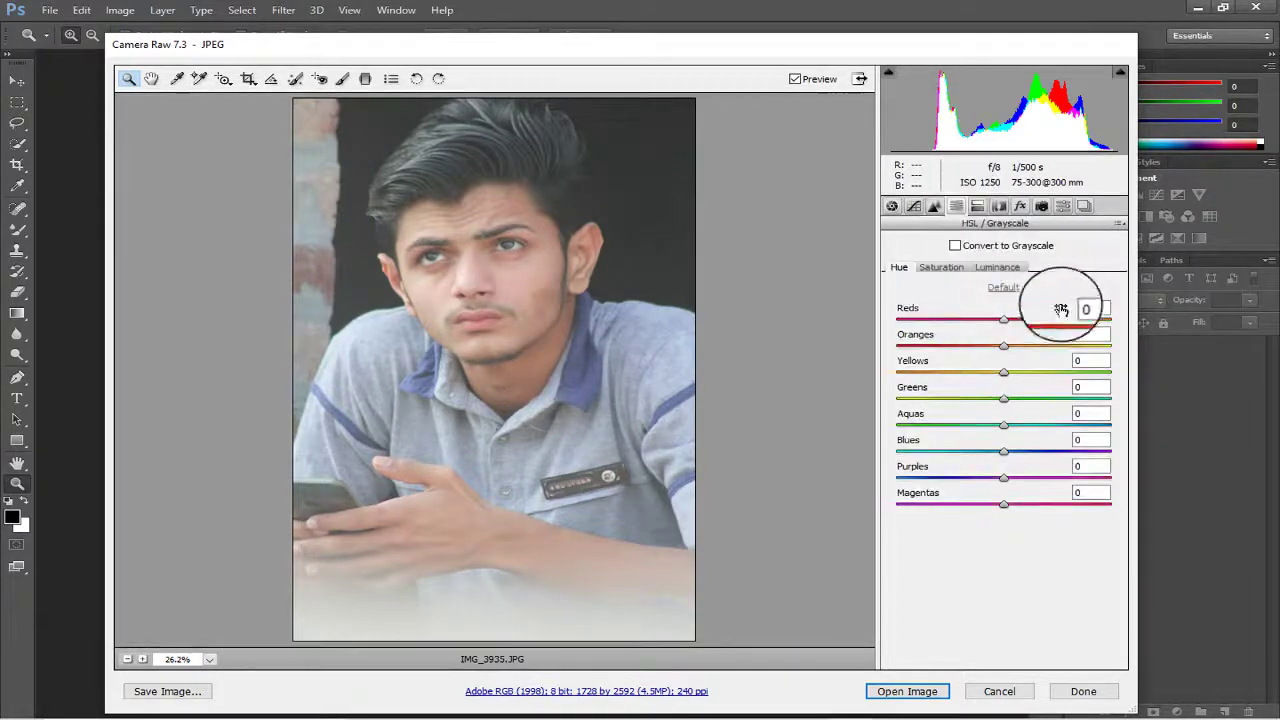
{"action": "left_click", "coordinate": [997, 267]}
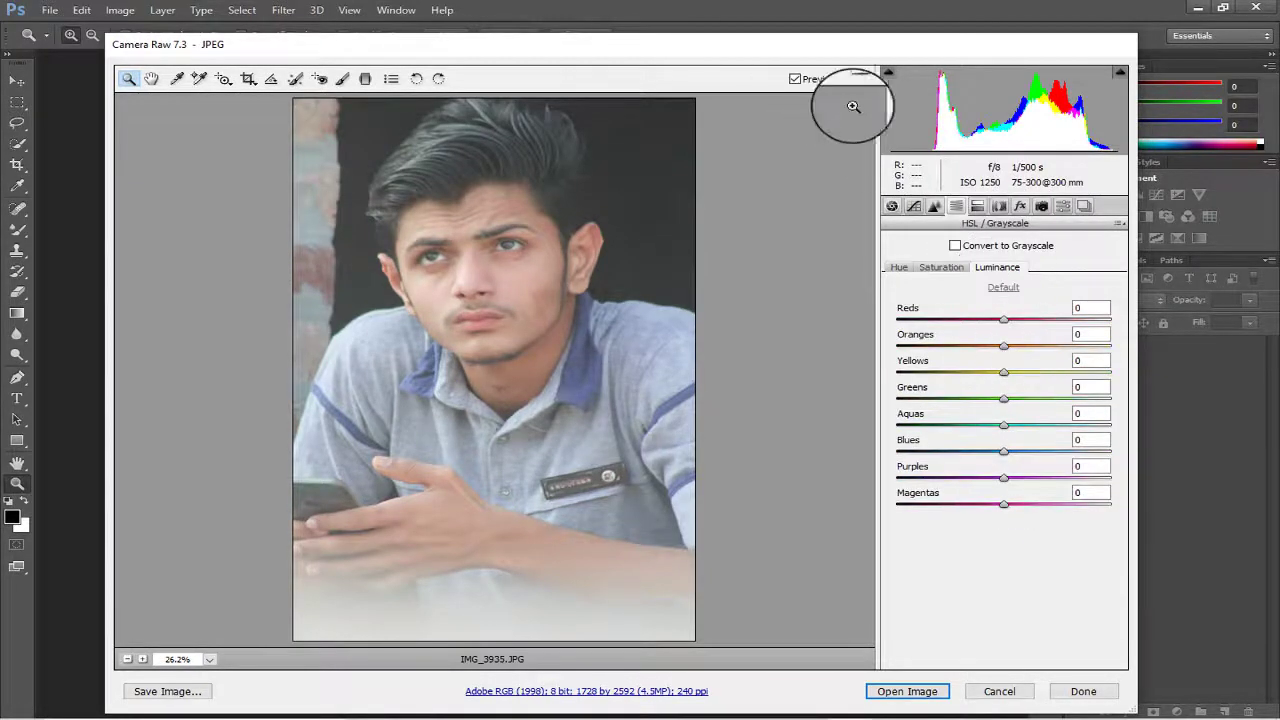
{"action": "left_click_drag", "start_coordinate": [993, 343], "coordinate": [1033, 345]}
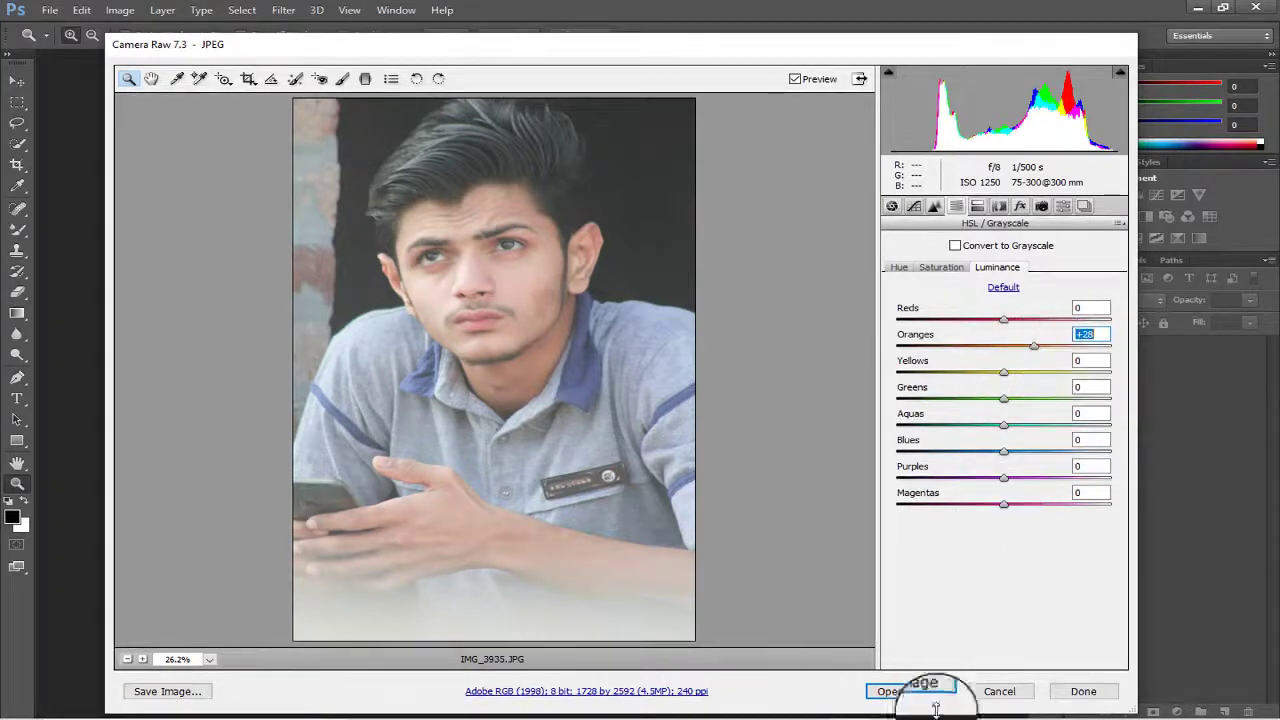
Lower the system volume from the taskbar tray.
{"action": "left_click", "coordinate": [1080, 706]}
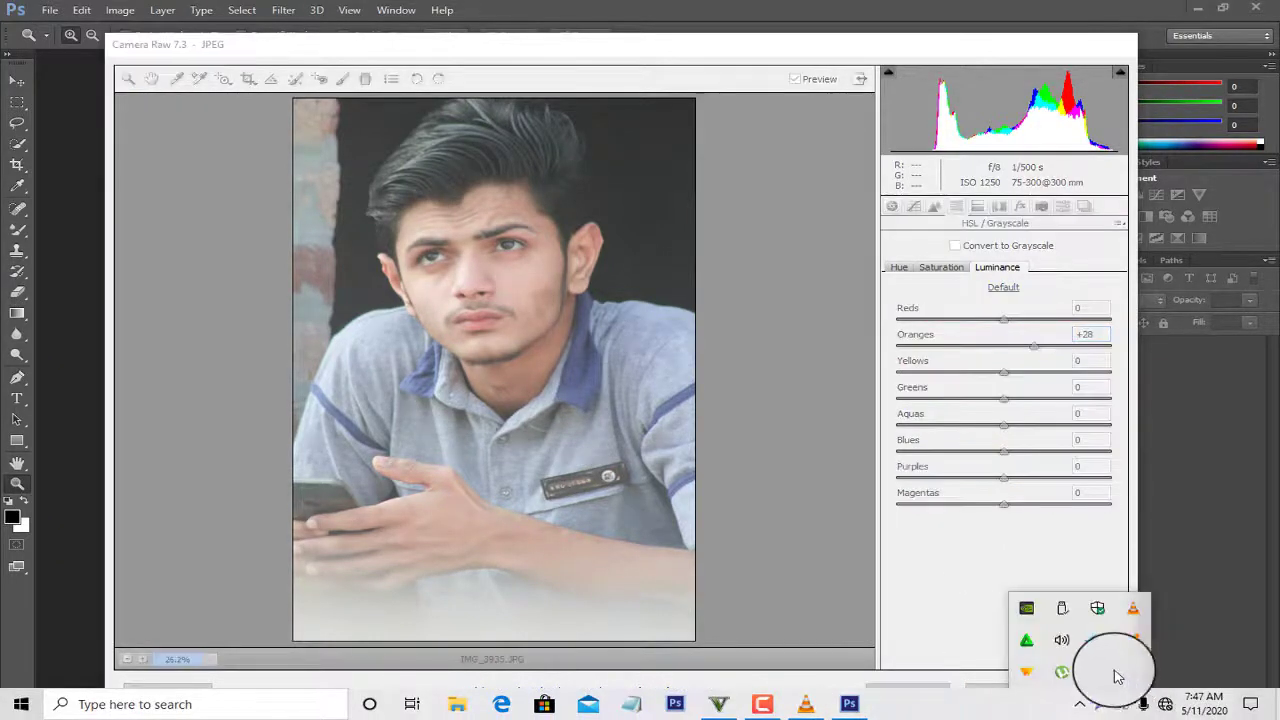
{"action": "left_click", "coordinate": [1065, 652]}
{"action": "left_click_drag", "start_coordinate": [1093, 665], "coordinate": [1163, 677]}
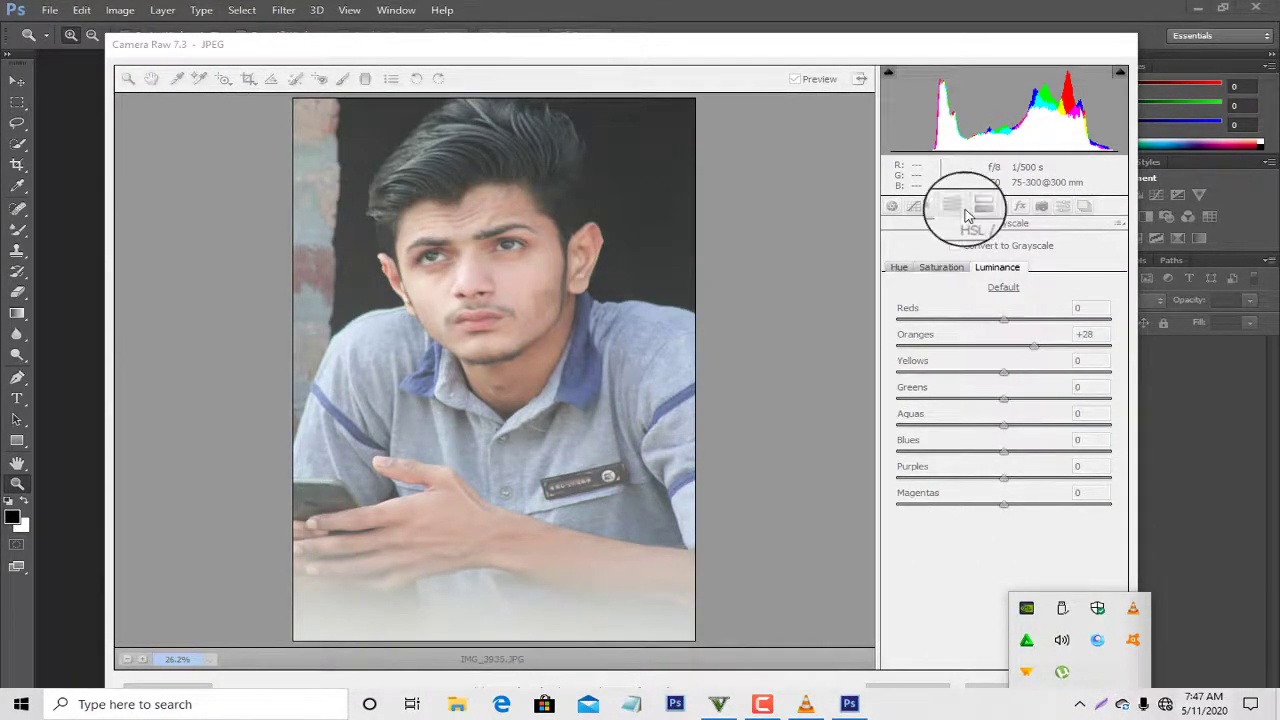
Settle HSL Luminance Oranges at +38.
{"action": "left_click", "coordinate": [943, 206]}
{"action": "left_click_drag", "start_coordinate": [1032, 342], "coordinate": [1066, 345]}
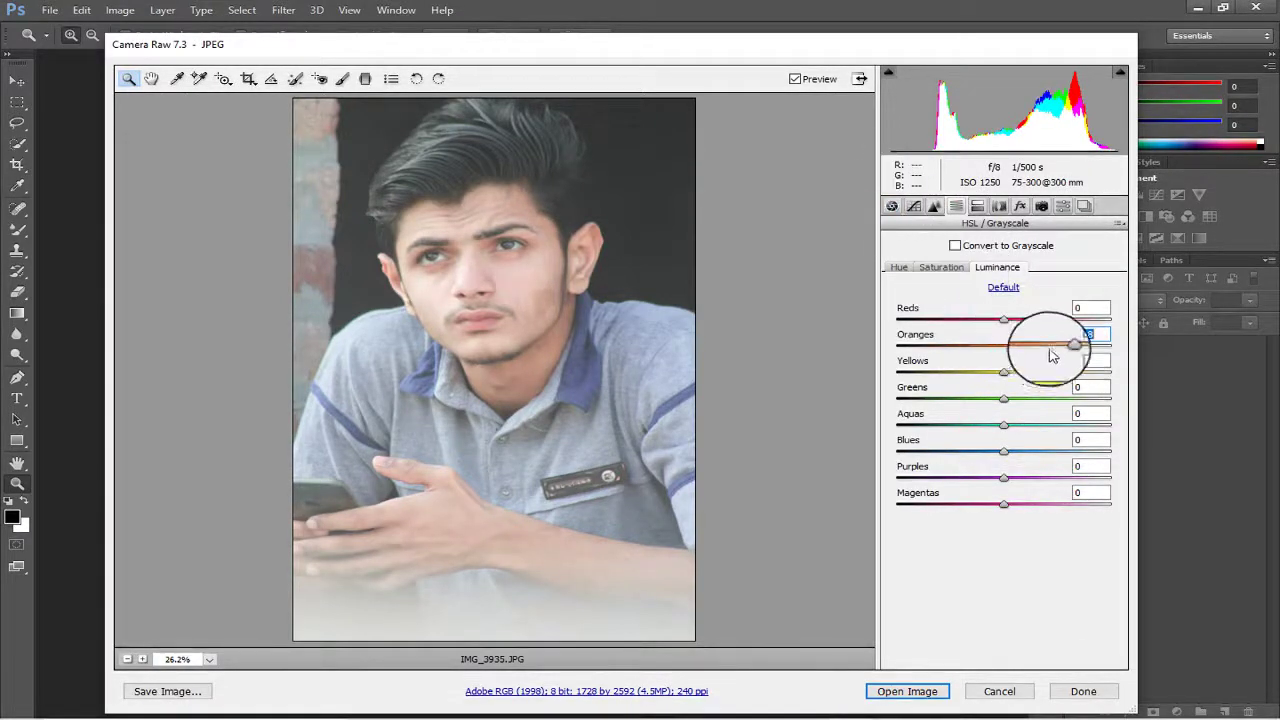
{"action": "left_click_drag", "start_coordinate": [1060, 345], "coordinate": [1044, 345]}
Set Shadows to -39 and Blacks to -24, then open the image in Photoshop.
{"action": "left_click", "coordinate": [891, 206]}
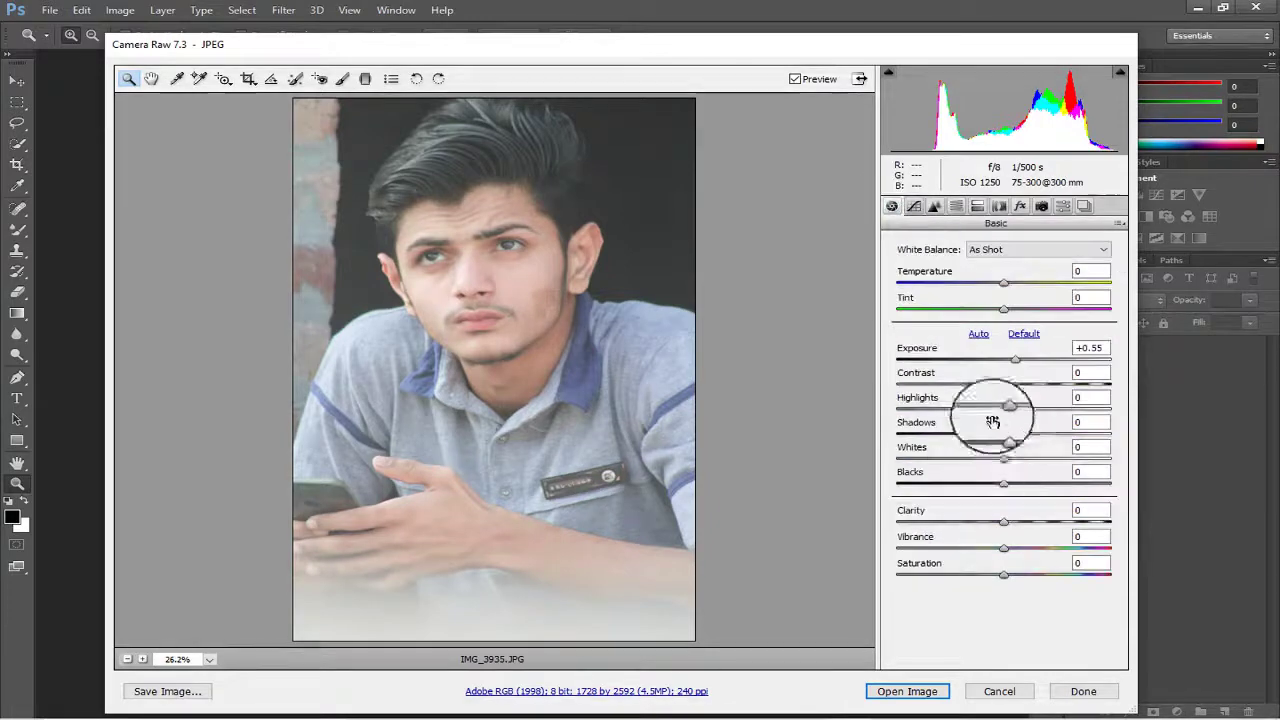
{"action": "left_click_drag", "start_coordinate": [1003, 432], "coordinate": [962, 432]}
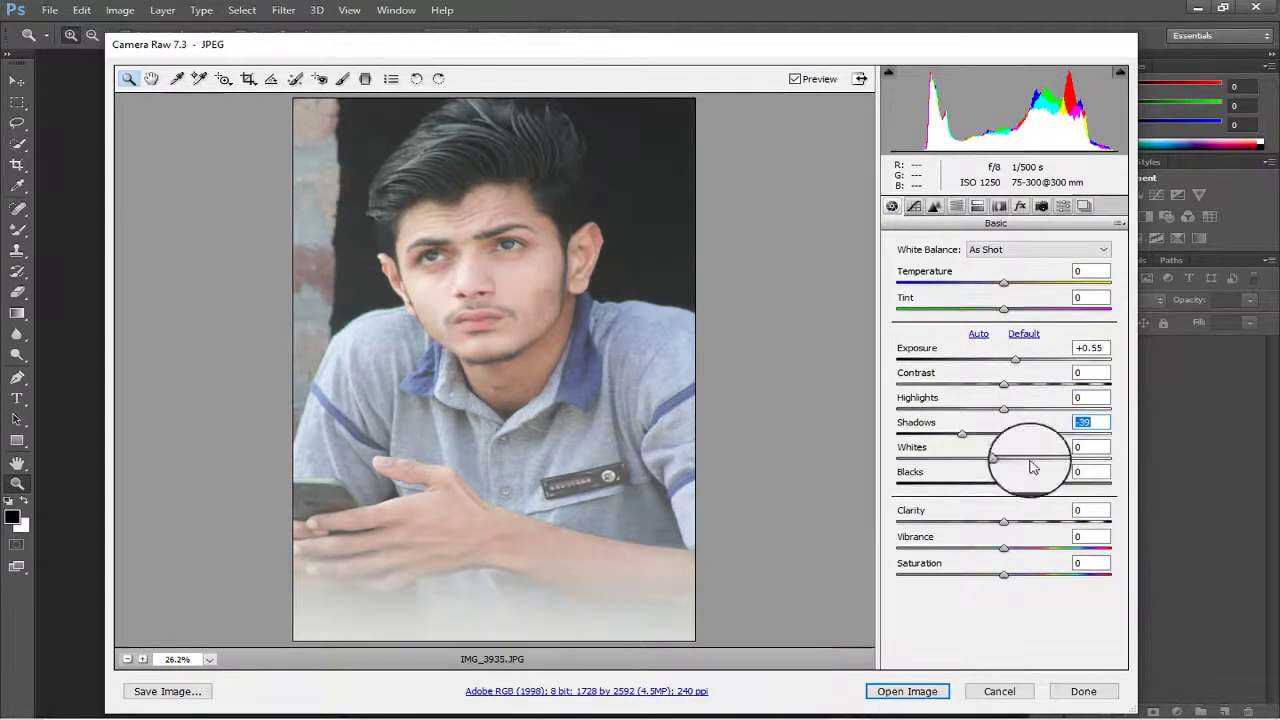
{"action": "left_click_drag", "start_coordinate": [1010, 483], "coordinate": [978, 483]}
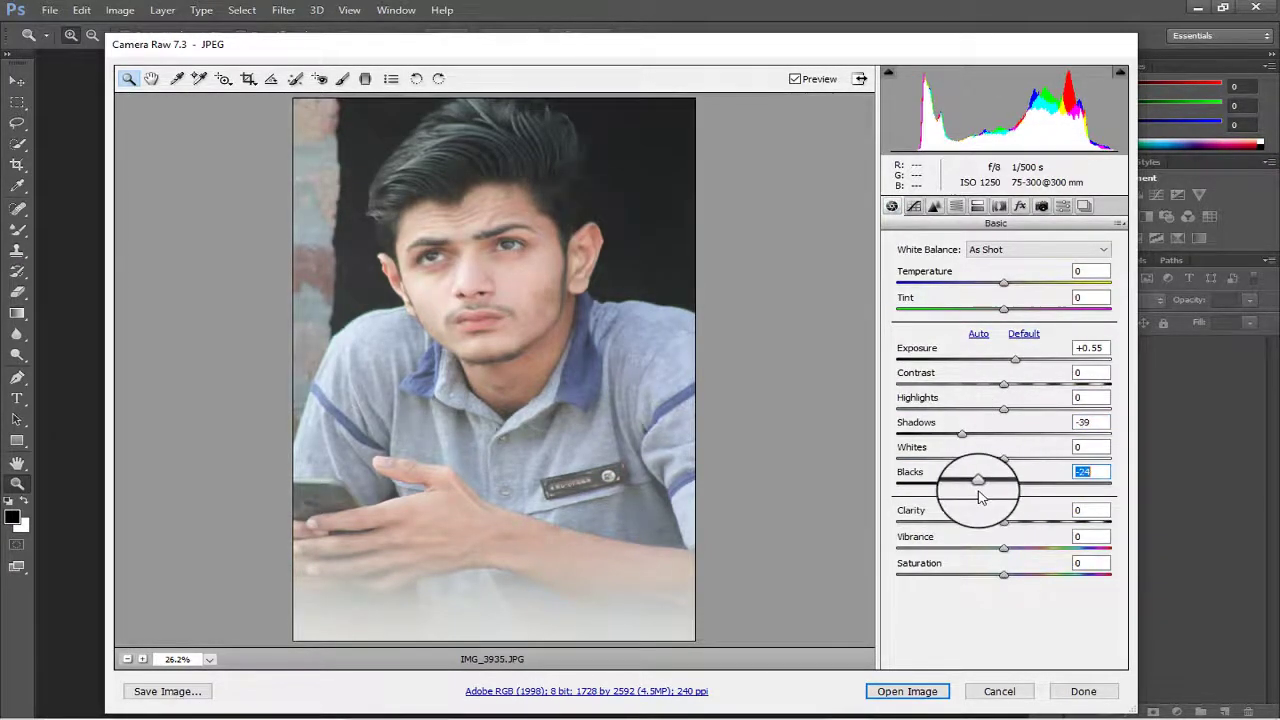
{"action": "left_click", "coordinate": [903, 690]}
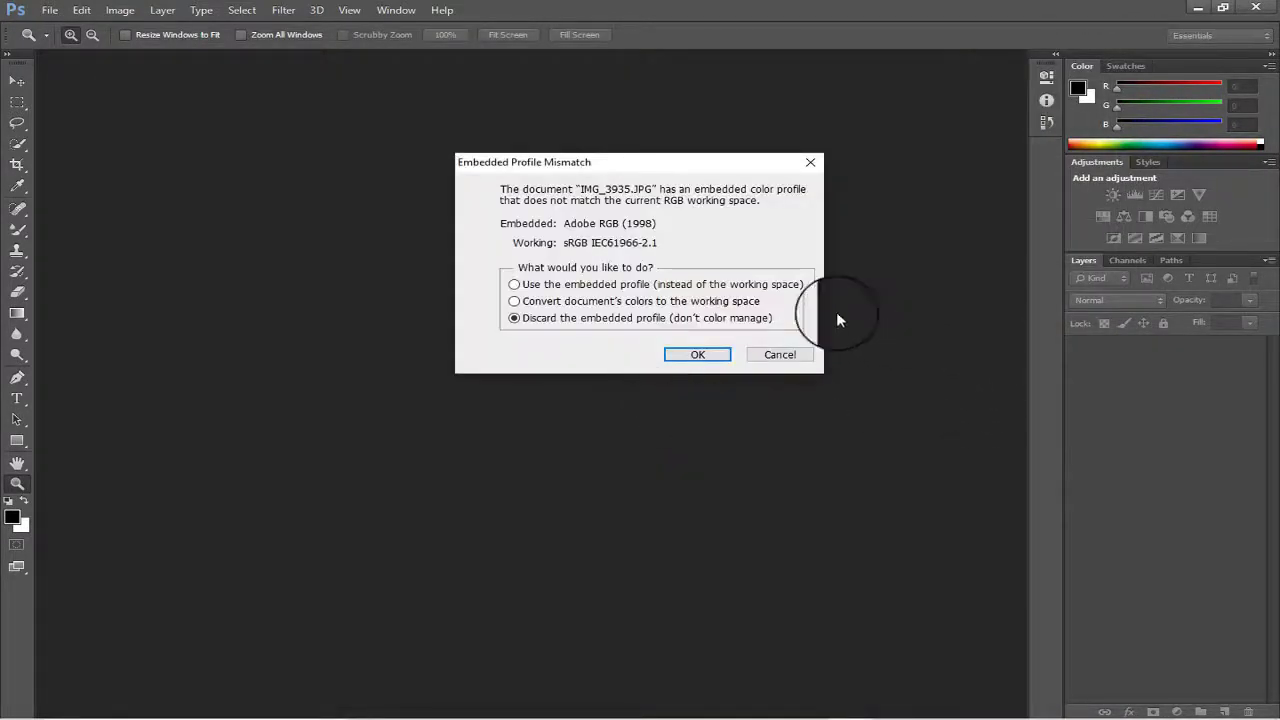
Keep the embedded colour profile, zoom to 100% on the face, and duplicate the Background layer.
{"action": "left_click", "coordinate": [520, 284]}
{"action": "left_click", "coordinate": [697, 354]}
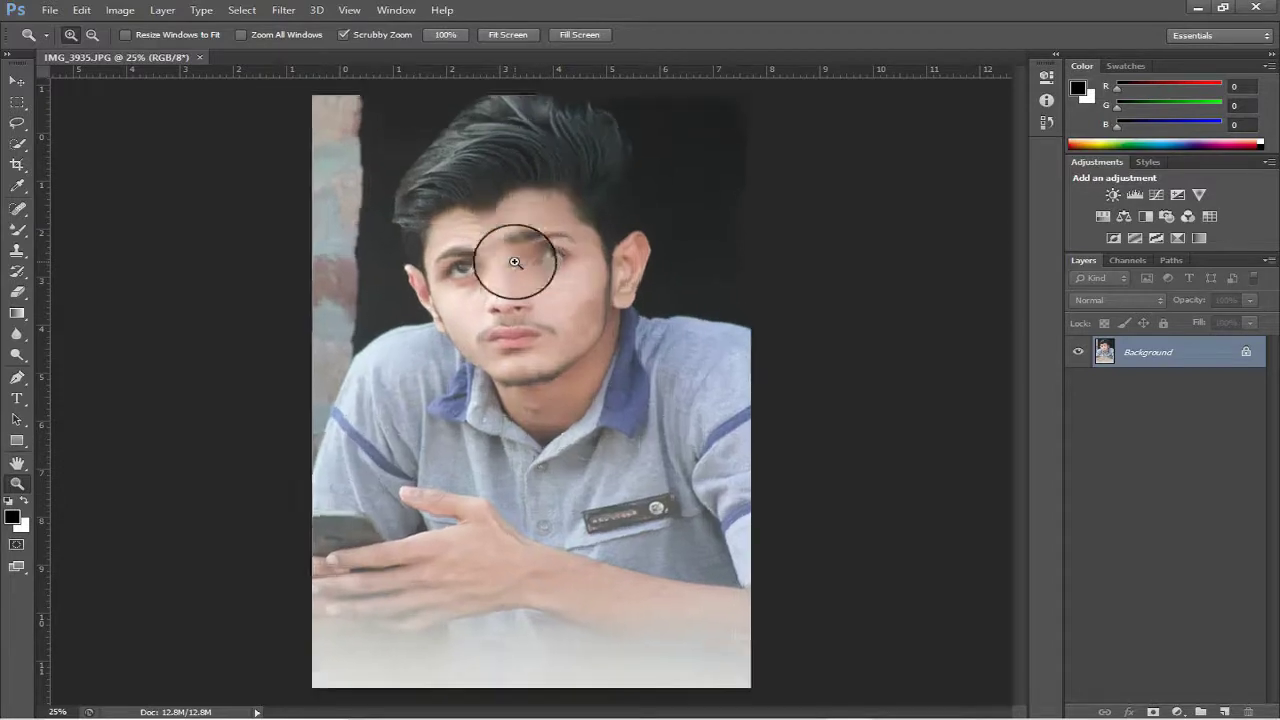
{"action": "left_click", "coordinate": [515, 262]}
{"action": "left_click", "coordinate": [512, 263]}
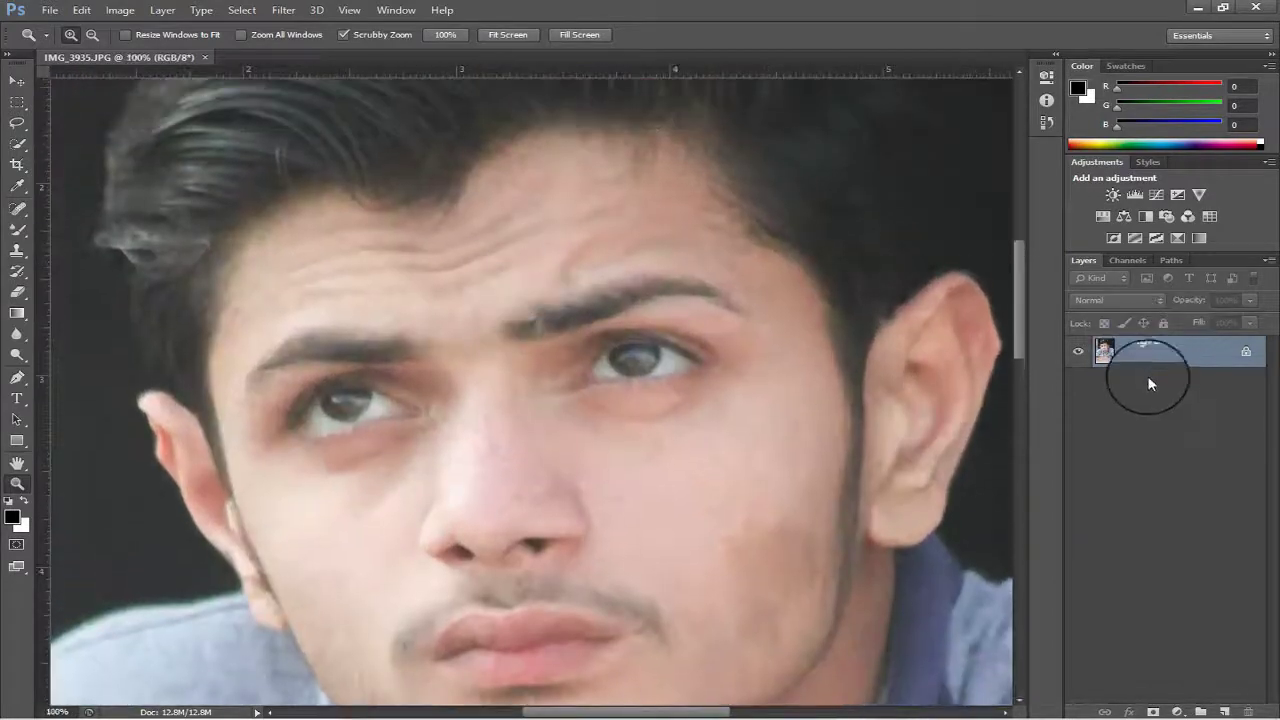
{"action": "left_click_drag", "start_coordinate": [1149, 383], "coordinate": [1200, 711]}
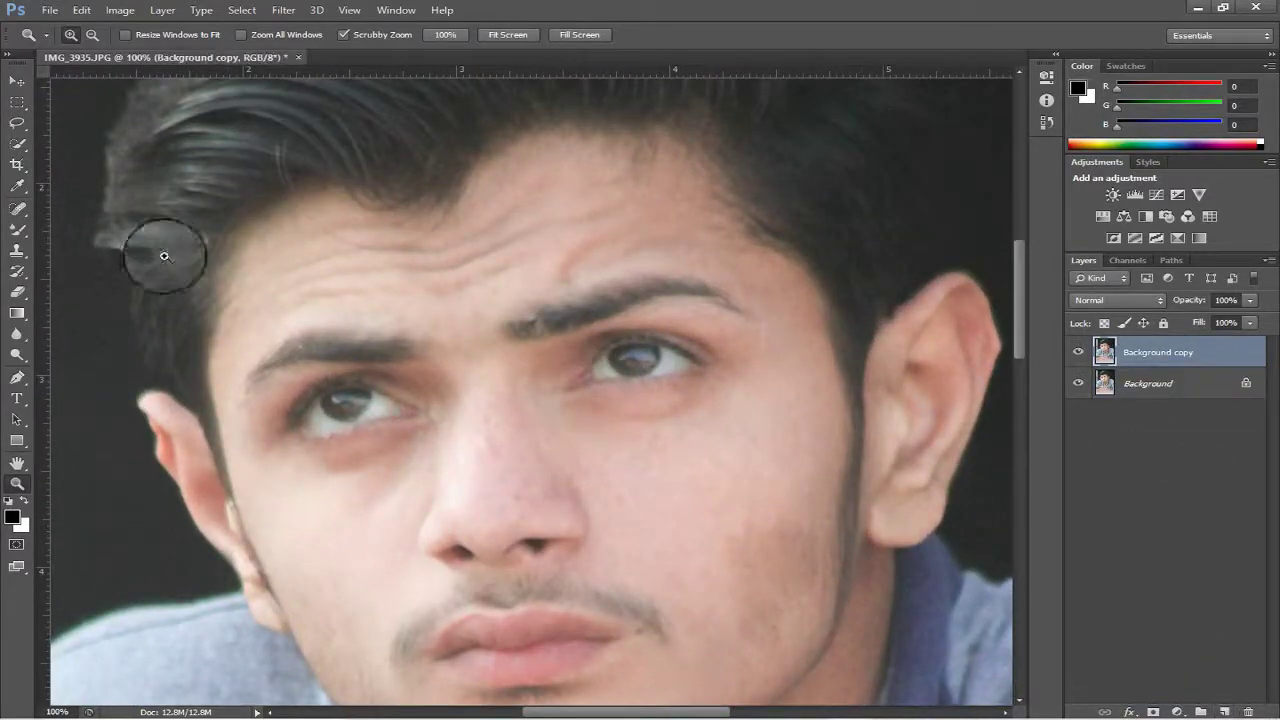
{"action": "left_click", "coordinate": [17, 229]}
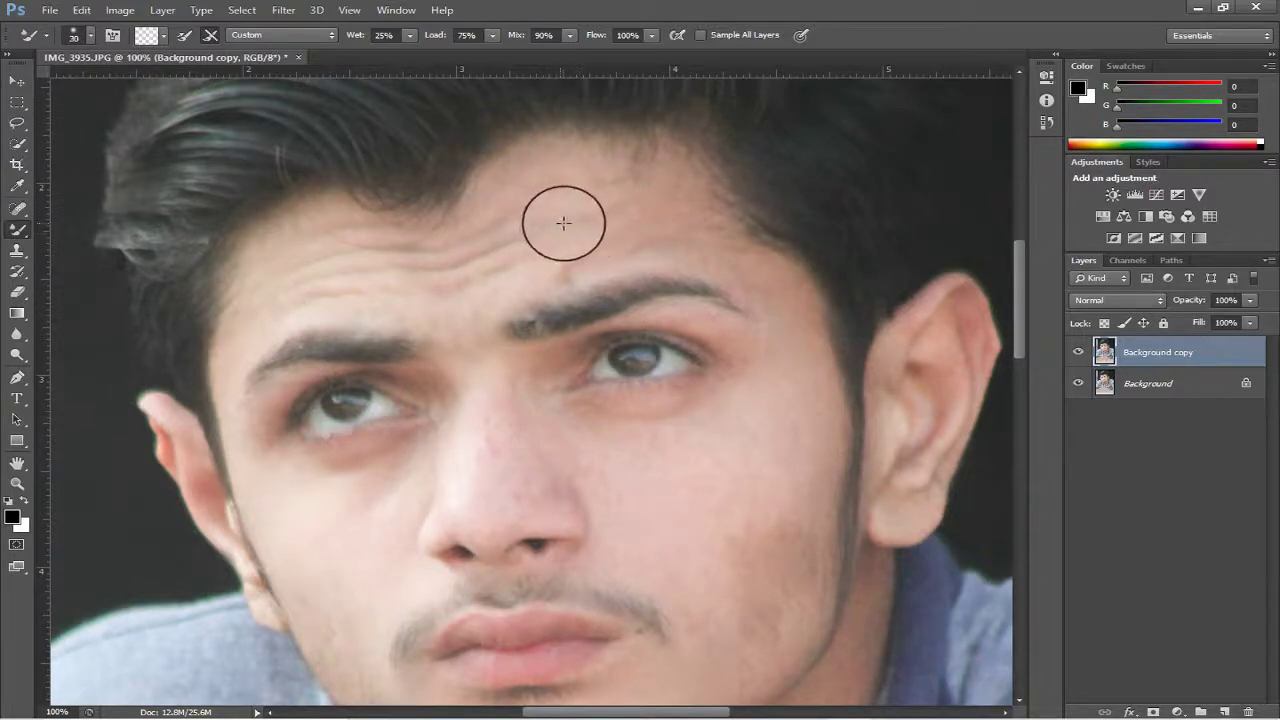
Enlarge the Mixer Brush and smooth the forehead skin and wrinkles.
{"action": "key", "text": "bracketright"}
{"action": "key", "text": "bracketright"}
{"action": "key", "text": "bracketright"}
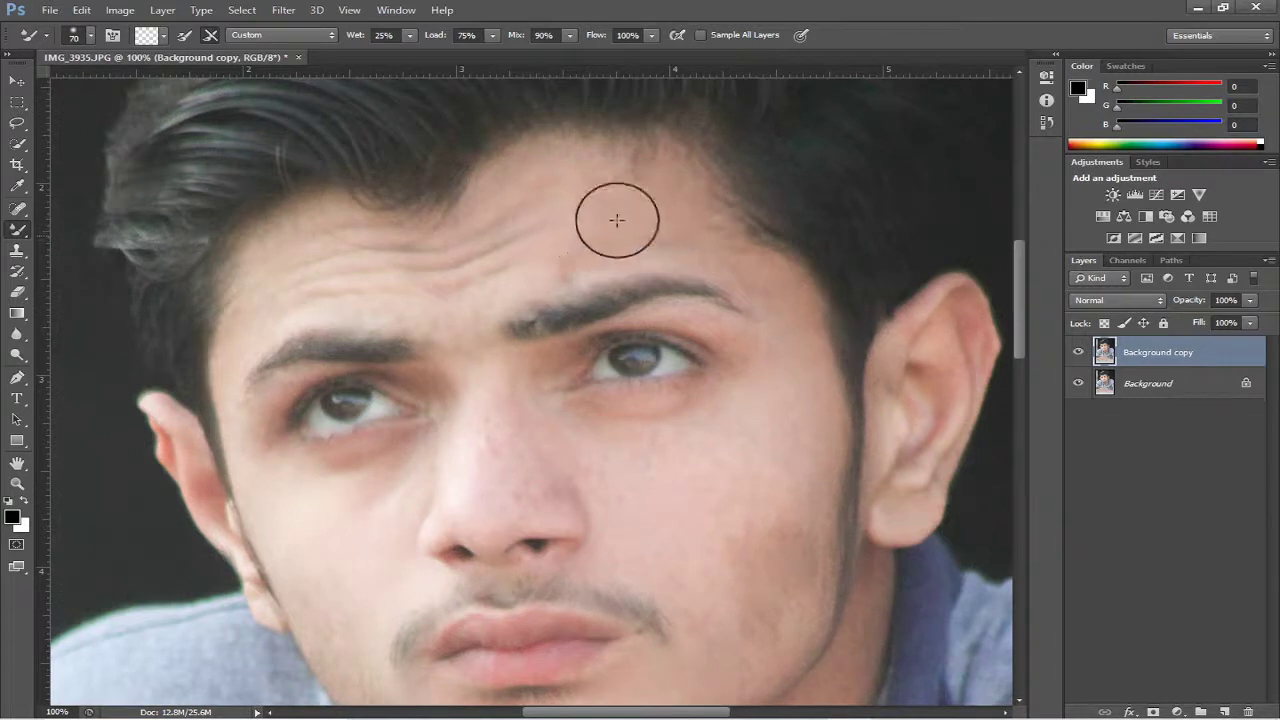
{"action": "mouse_move", "coordinate": [507, 236]}
{"action": "left_mouse_down"}
{"action": "mouse_move", "coordinate": [263, 303]}
{"action": "mouse_move", "coordinate": [505, 263]}
{"action": "left_mouse_up"}
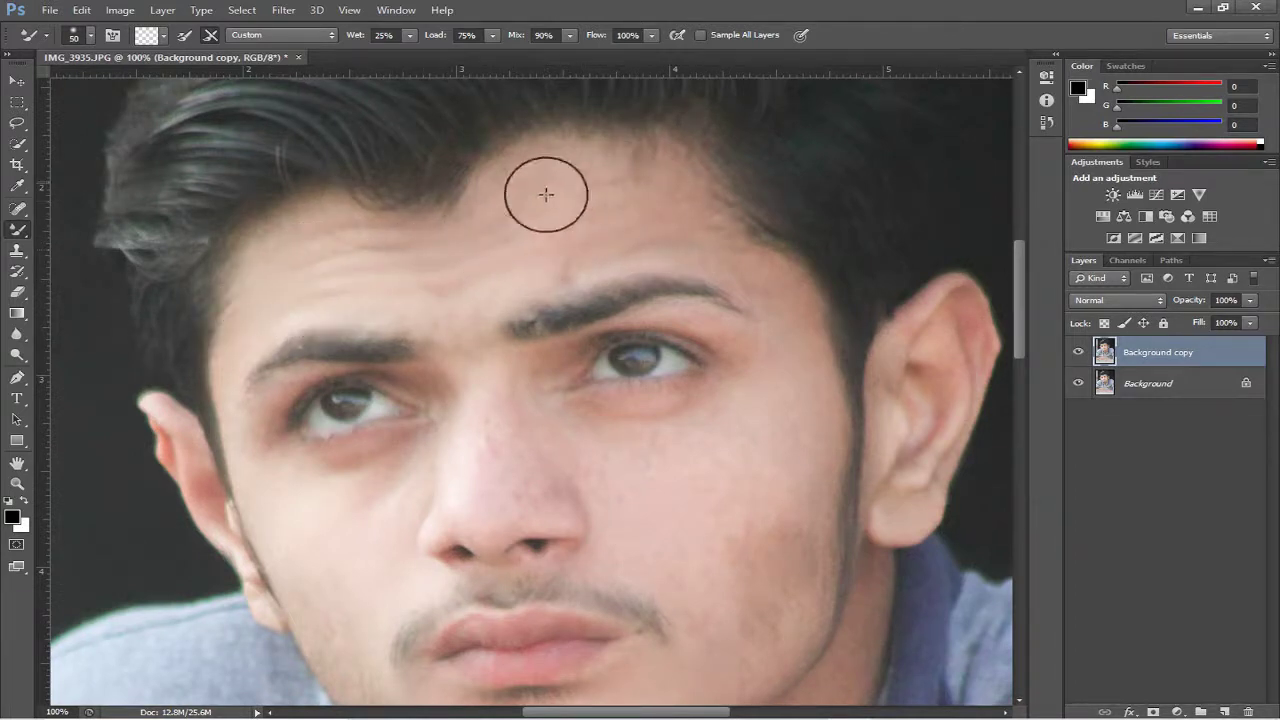
{"action": "mouse_move", "coordinate": [626, 233]}
{"action": "left_mouse_down"}
{"action": "mouse_move", "coordinate": [500, 286]}
{"action": "mouse_move", "coordinate": [560, 239]}
{"action": "left_mouse_up"}
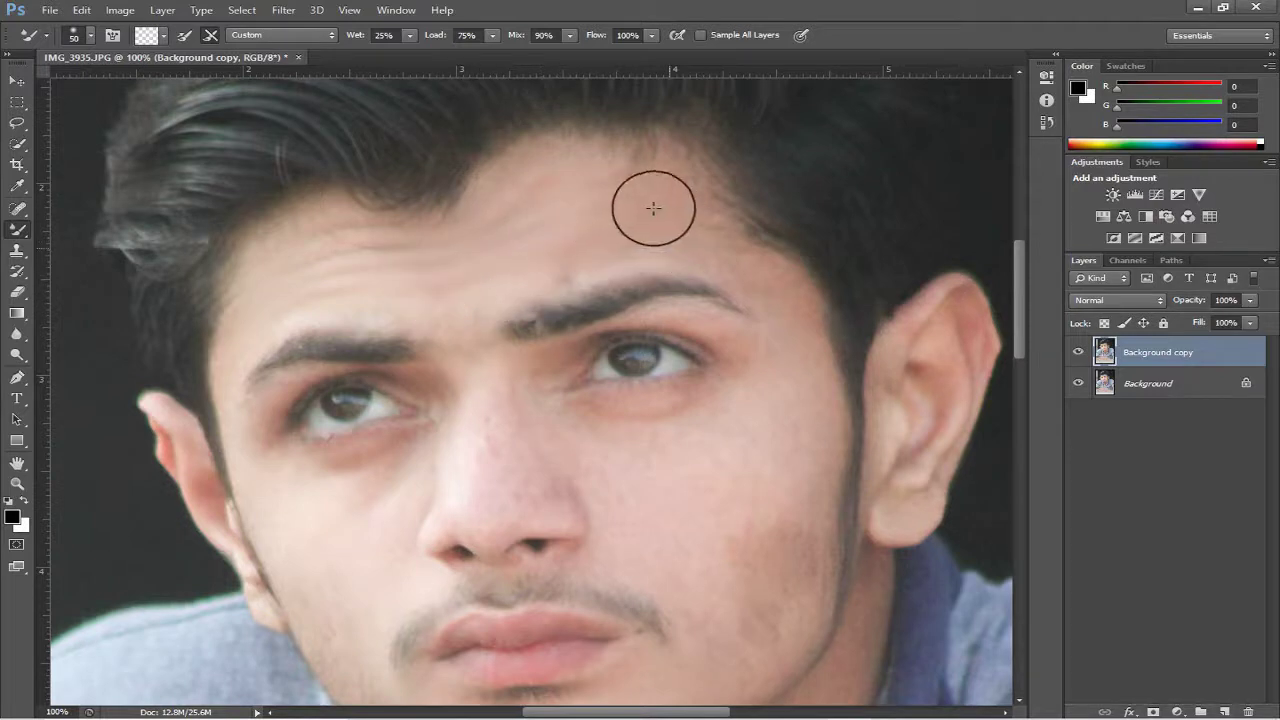
{"action": "mouse_move", "coordinate": [557, 178]}
{"action": "left_mouse_down"}
{"action": "mouse_move", "coordinate": [637, 202]}
{"action": "mouse_move", "coordinate": [628, 166]}
{"action": "mouse_move", "coordinate": [591, 143]}
{"action": "mouse_move", "coordinate": [491, 189]}
{"action": "mouse_move", "coordinate": [357, 204]}
{"action": "mouse_move", "coordinate": [317, 260]}
{"action": "mouse_move", "coordinate": [362, 268]}
{"action": "left_mouse_up"}
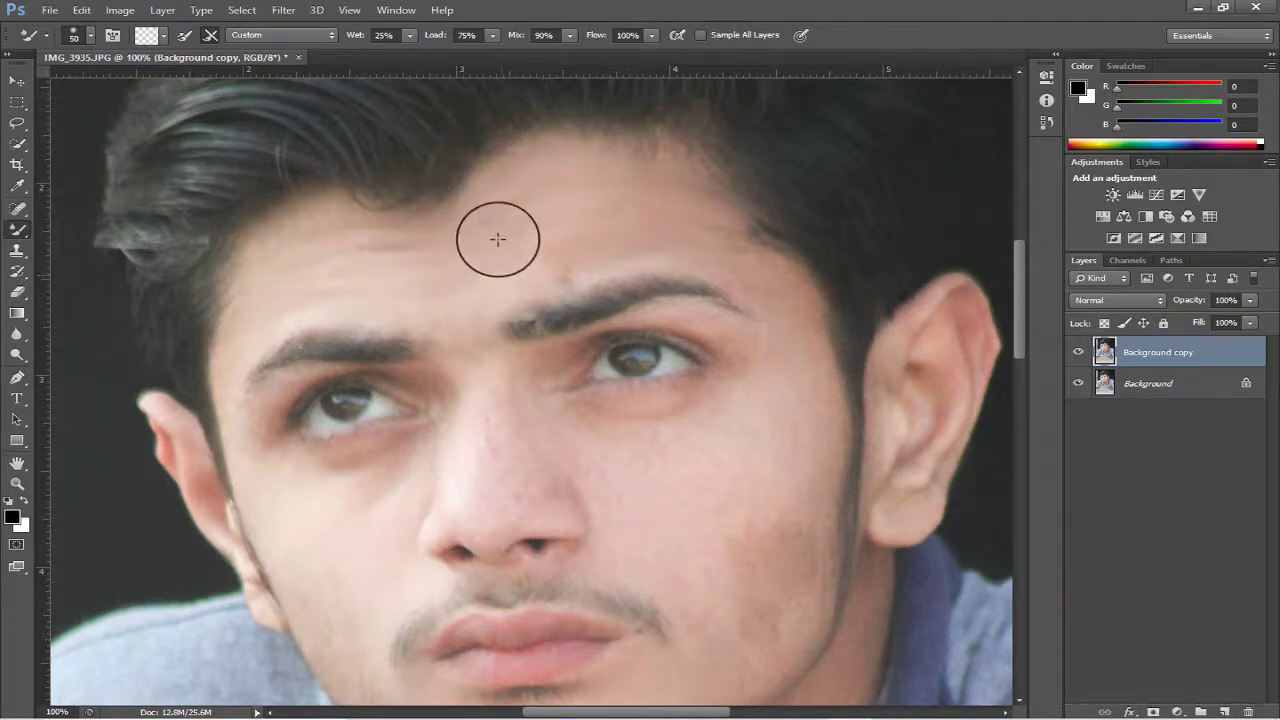
Smooth the skin down the cheek, under the eye and on the lower cheek.
{"action": "scroll", "coordinate": [498, 239], "scroll_direction": "down", "scroll_amount": 3}
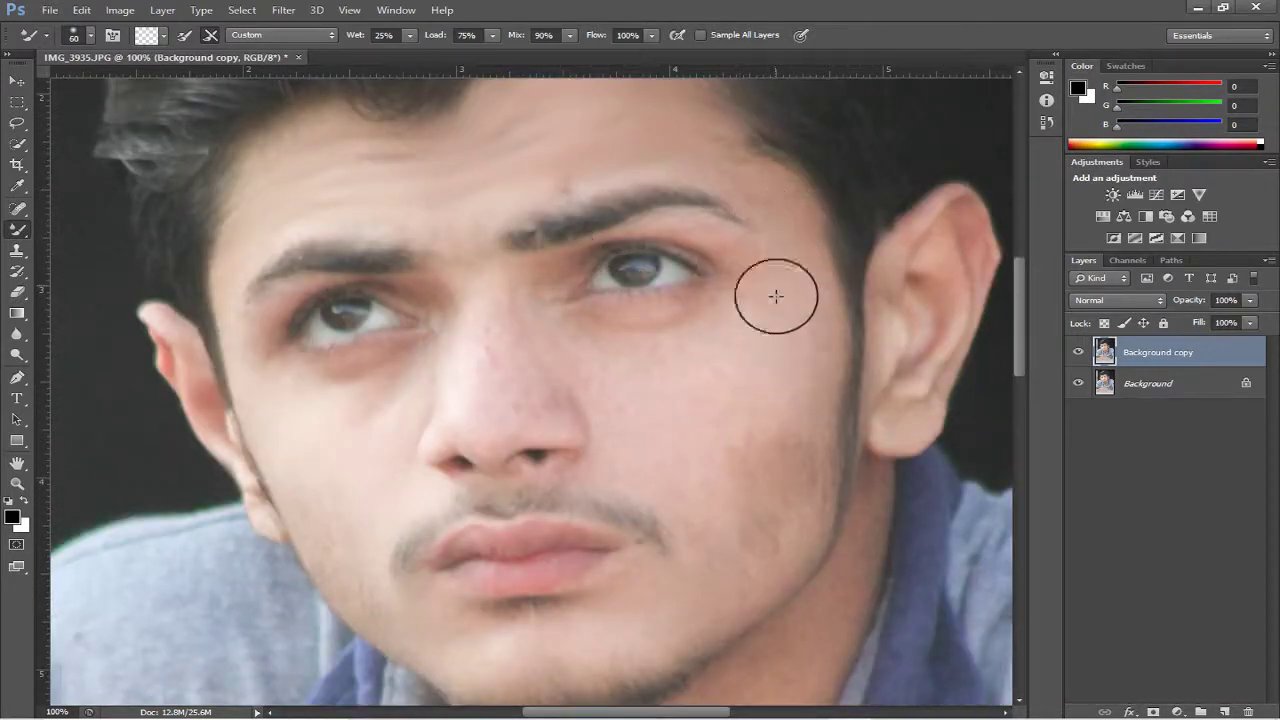
{"action": "mouse_move", "coordinate": [776, 296]}
{"action": "left_mouse_down"}
{"action": "mouse_move", "coordinate": [809, 391]}
{"action": "mouse_move", "coordinate": [750, 420]}
{"action": "left_mouse_up"}
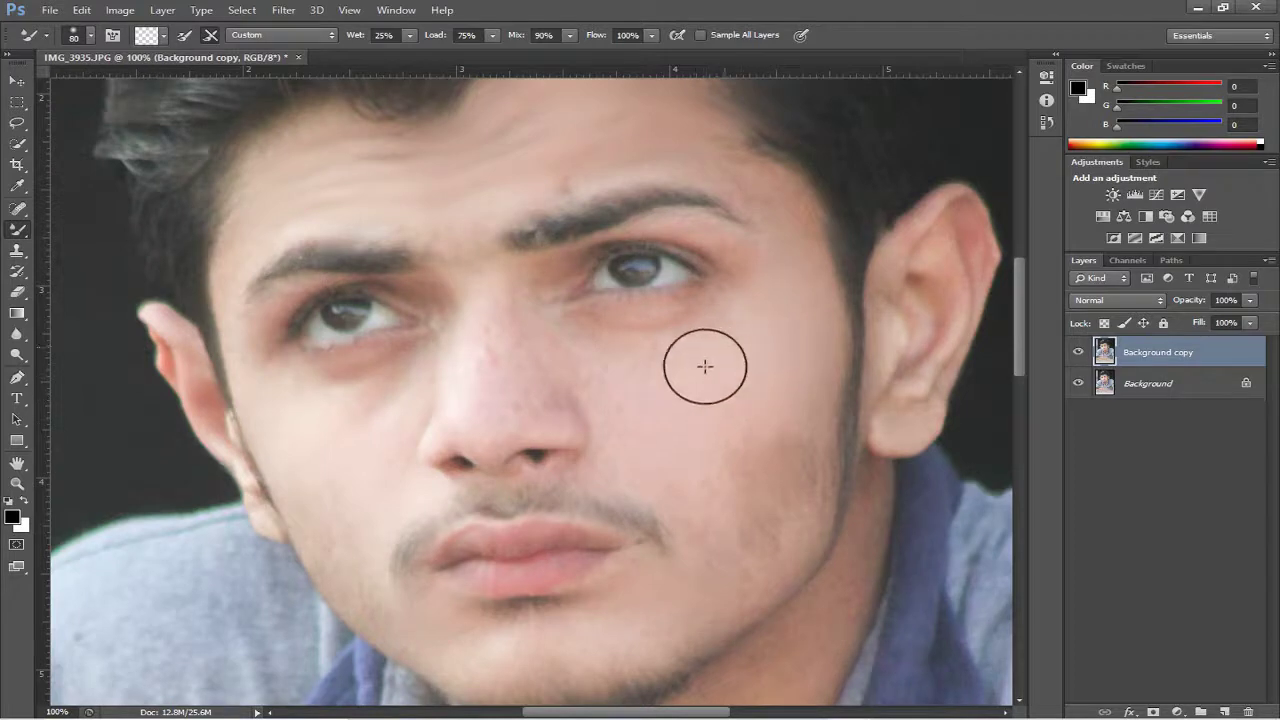
{"action": "mouse_move", "coordinate": [645, 352]}
{"action": "left_mouse_down"}
{"action": "mouse_move", "coordinate": [626, 347]}
{"action": "mouse_move", "coordinate": [594, 400]}
{"action": "mouse_move", "coordinate": [624, 390]}
{"action": "left_mouse_up"}
{"action": "mouse_move", "coordinate": [650, 454]}
{"action": "left_mouse_down"}
{"action": "mouse_move", "coordinate": [758, 463]}
{"action": "mouse_move", "coordinate": [794, 531]}
{"action": "mouse_move", "coordinate": [728, 597]}
{"action": "left_mouse_up"}
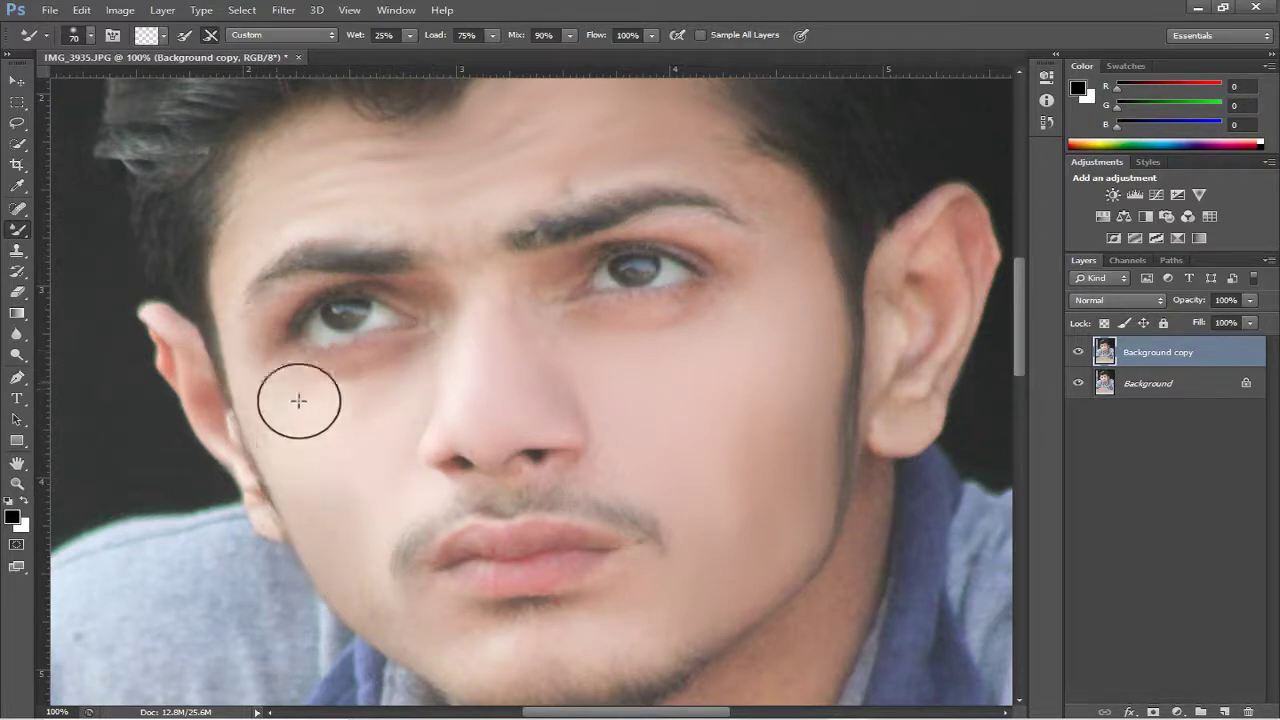
Enlarge the Mixer Brush to 90 and blend the jaw stubble and neck skin.
{"action": "scroll", "coordinate": [352, 389], "scroll_direction": "down", "scroll_amount": 2}
{"action": "scroll", "coordinate": [434, 386], "scroll_direction": "down", "scroll_amount": 1}
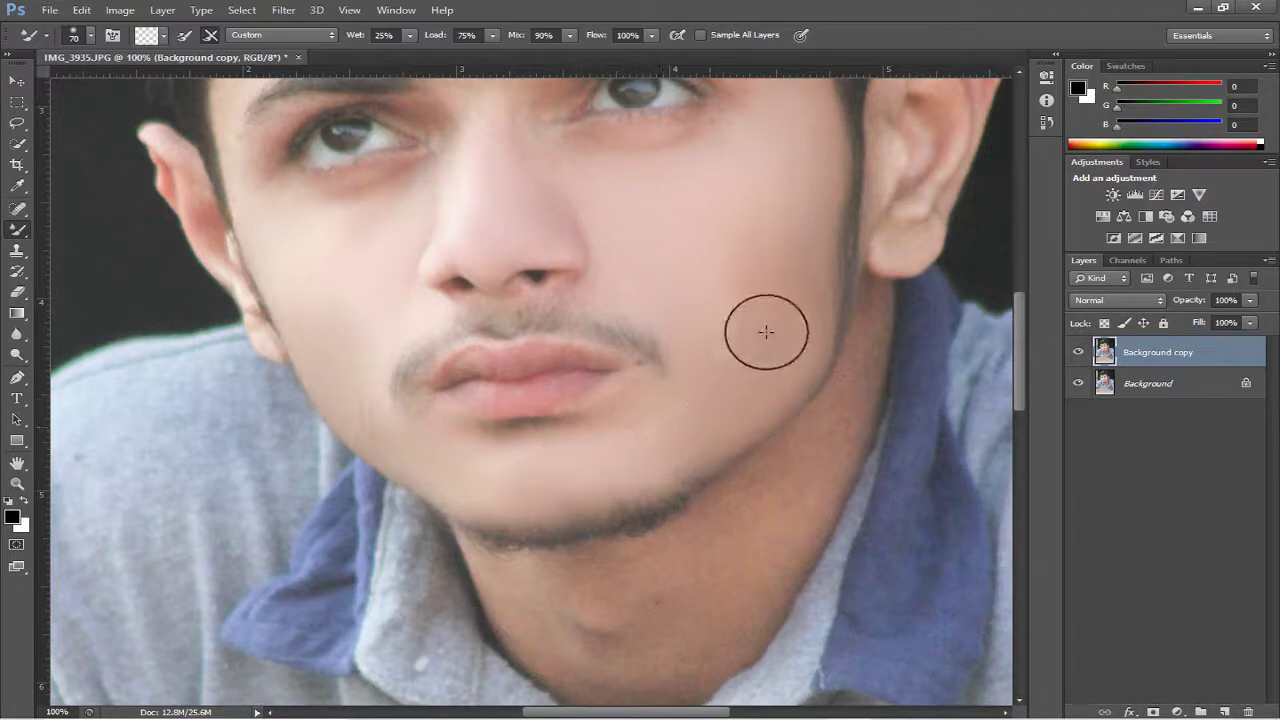
{"action": "scroll", "coordinate": [800, 415], "scroll_direction": "down", "scroll_amount": 2}
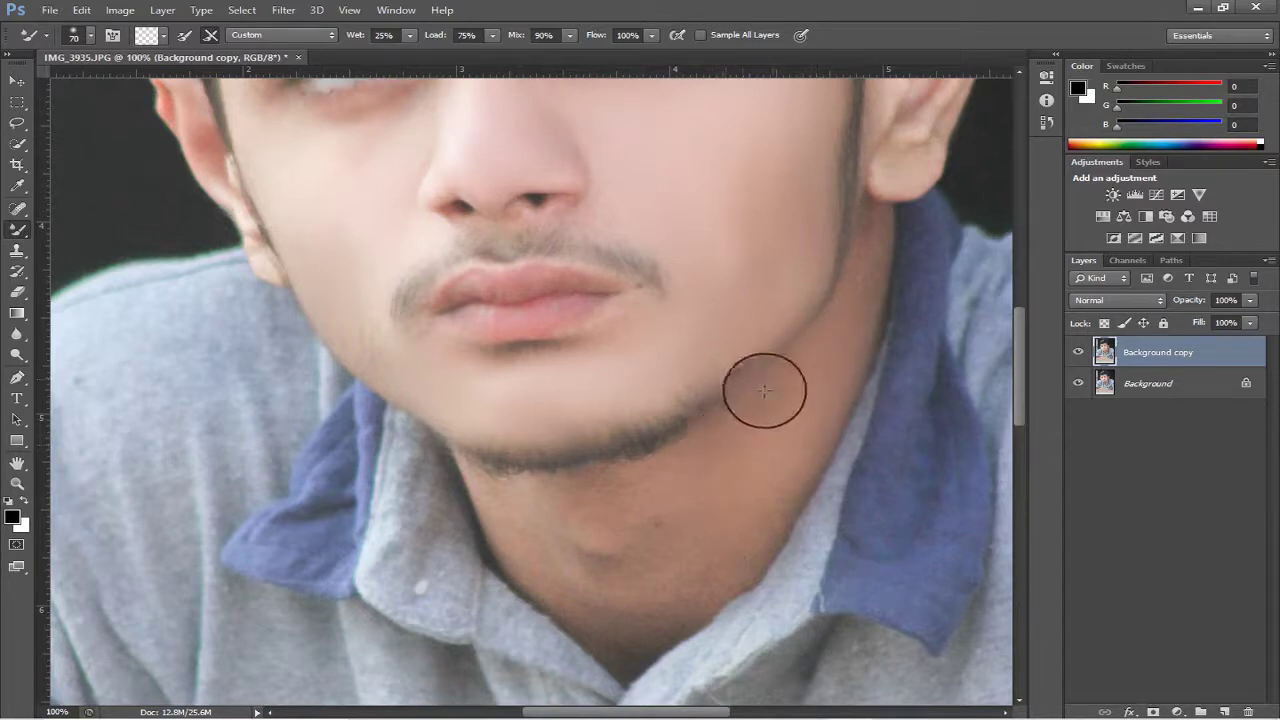
{"action": "key", "text": "bracketright"}
{"action": "key", "text": "bracketright"}
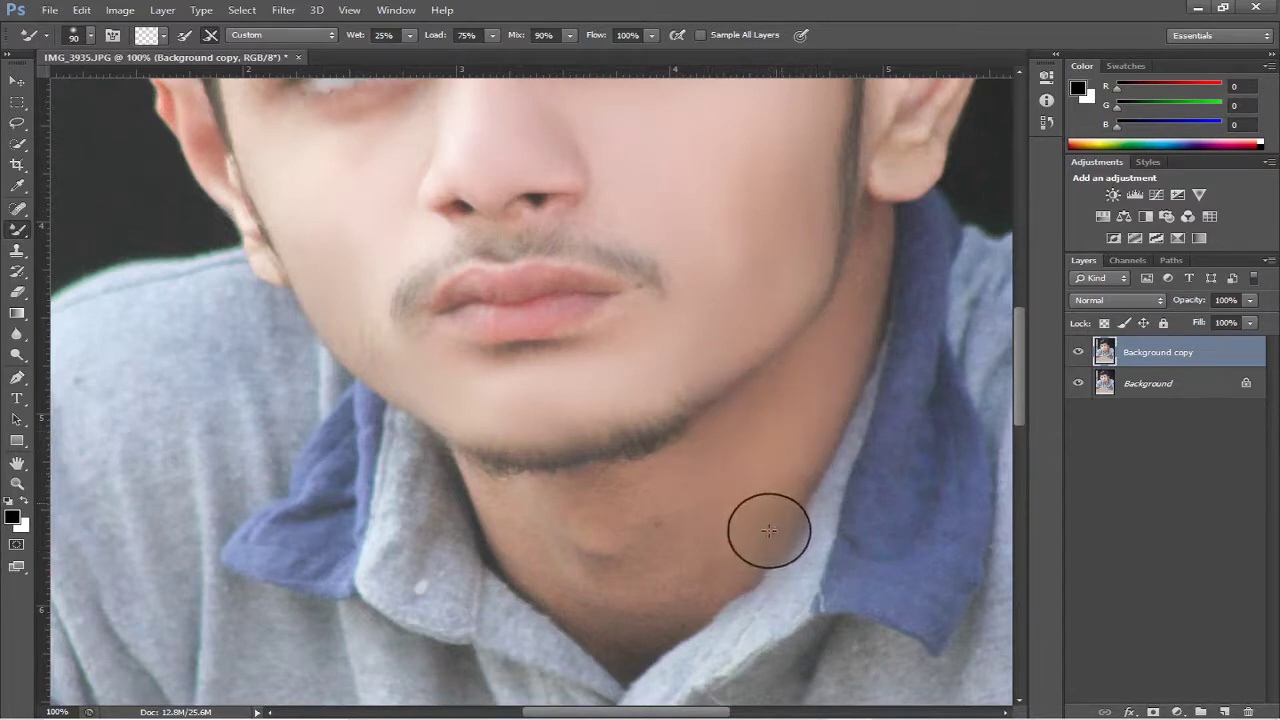
{"action": "left_click_drag", "start_coordinate": [723, 429], "coordinate": [642, 487]}
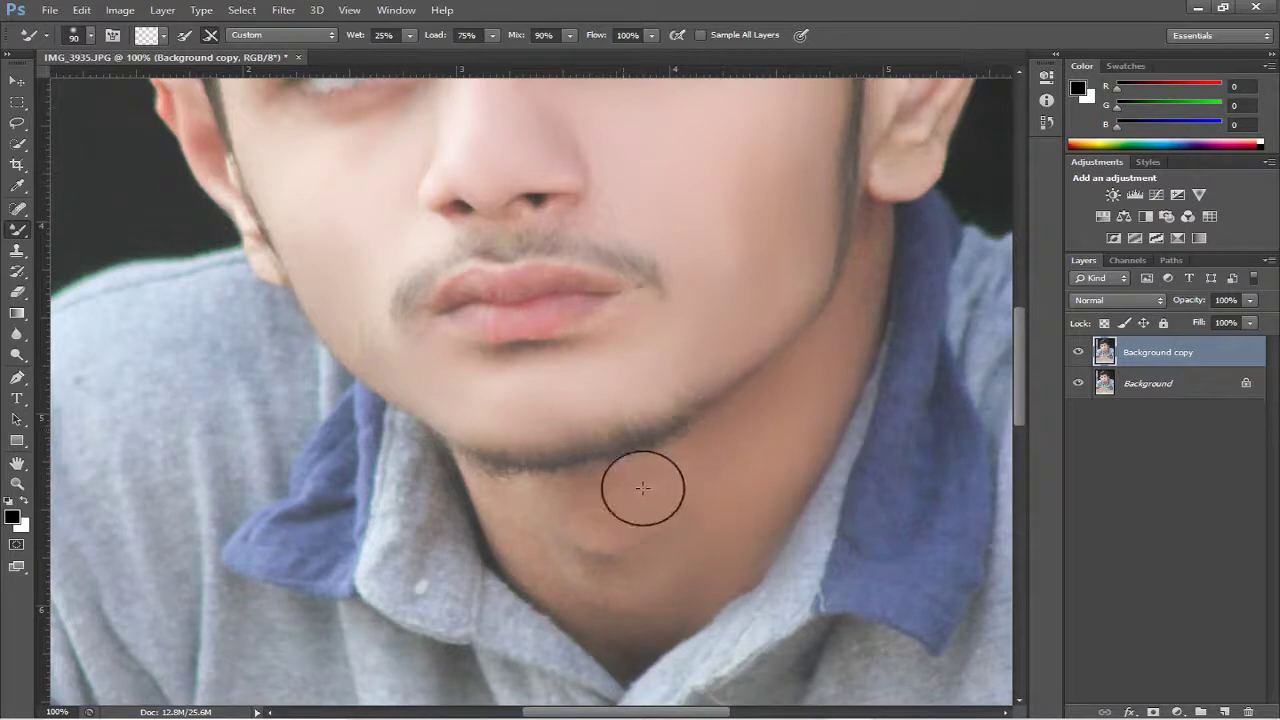
{"action": "mouse_move", "coordinate": [570, 523]}
{"action": "left_mouse_down"}
{"action": "mouse_move", "coordinate": [586, 591]}
{"action": "mouse_move", "coordinate": [658, 575]}
{"action": "left_mouse_up"}
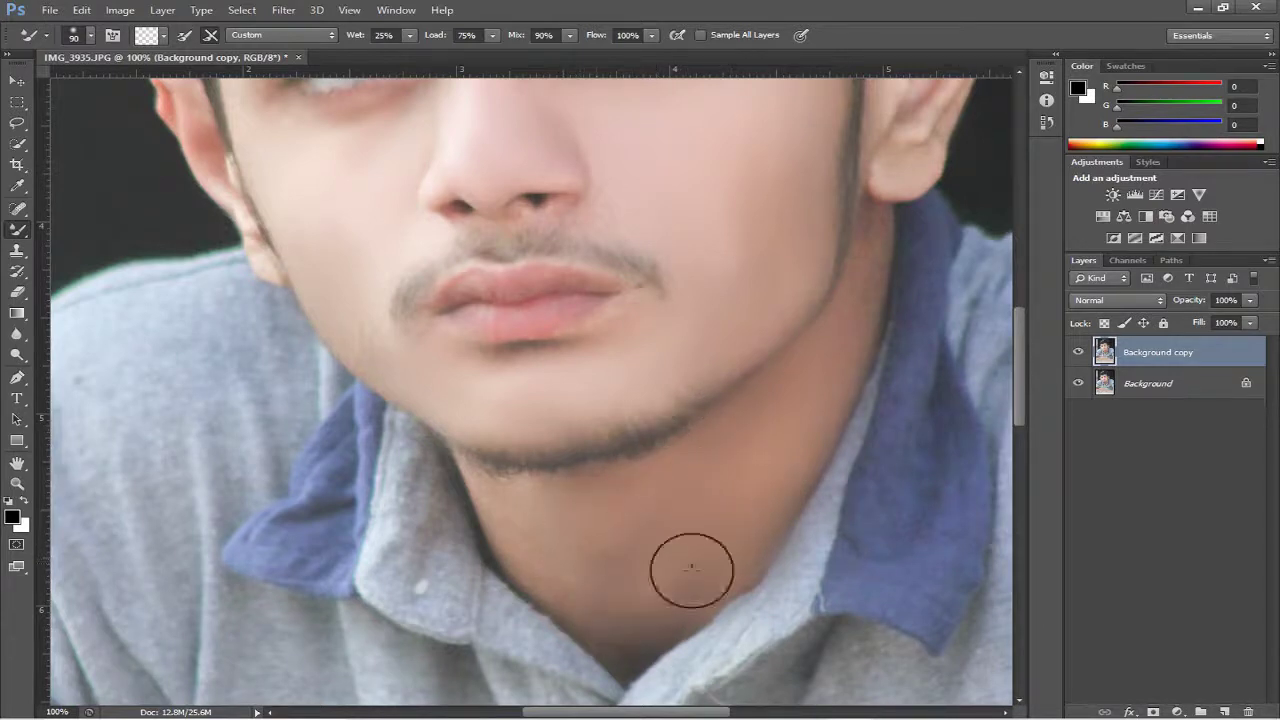
{"action": "mouse_move", "coordinate": [554, 536]}
{"action": "left_mouse_down"}
{"action": "mouse_move", "coordinate": [508, 523]}
{"action": "mouse_move", "coordinate": [579, 562]}
{"action": "left_mouse_up"}
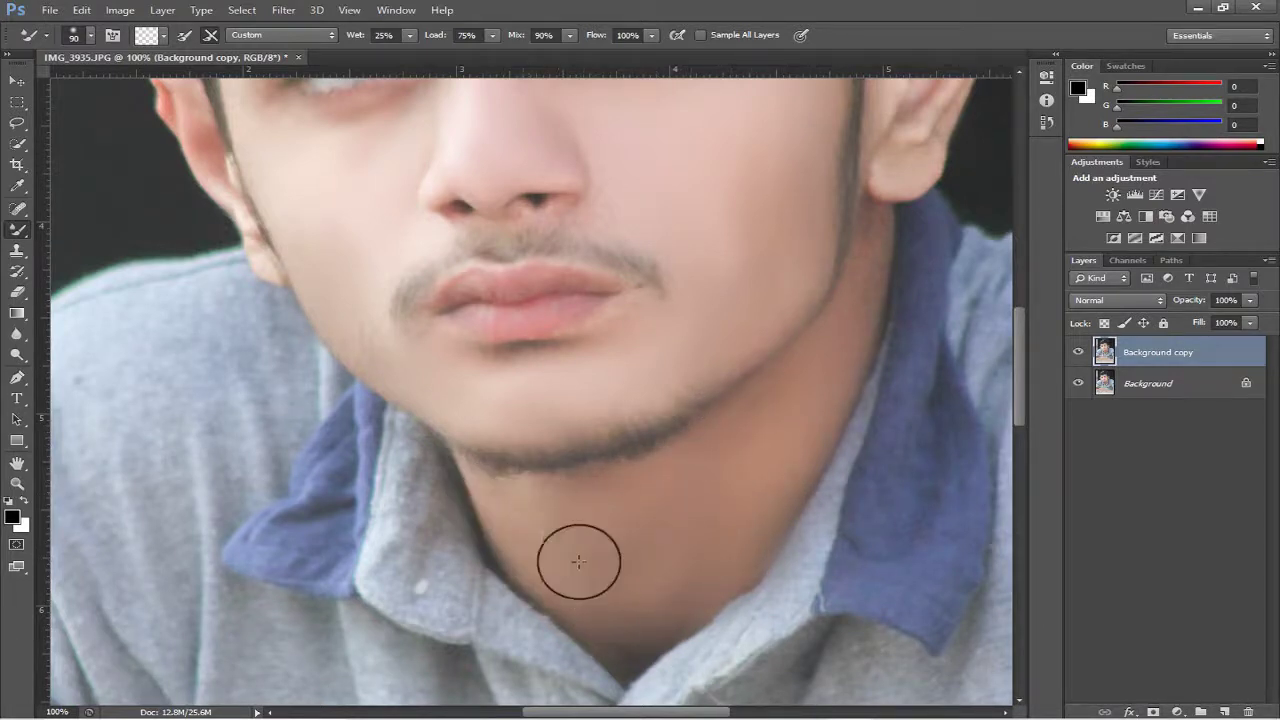
Smooth the ear, nose side, brow, cheek and forehead, then fit the photo on screen.
{"action": "scroll", "coordinate": [658, 489], "scroll_direction": "up", "scroll_amount": 2}
{"action": "scroll", "coordinate": [657, 494], "scroll_direction": "up", "scroll_amount": 3}
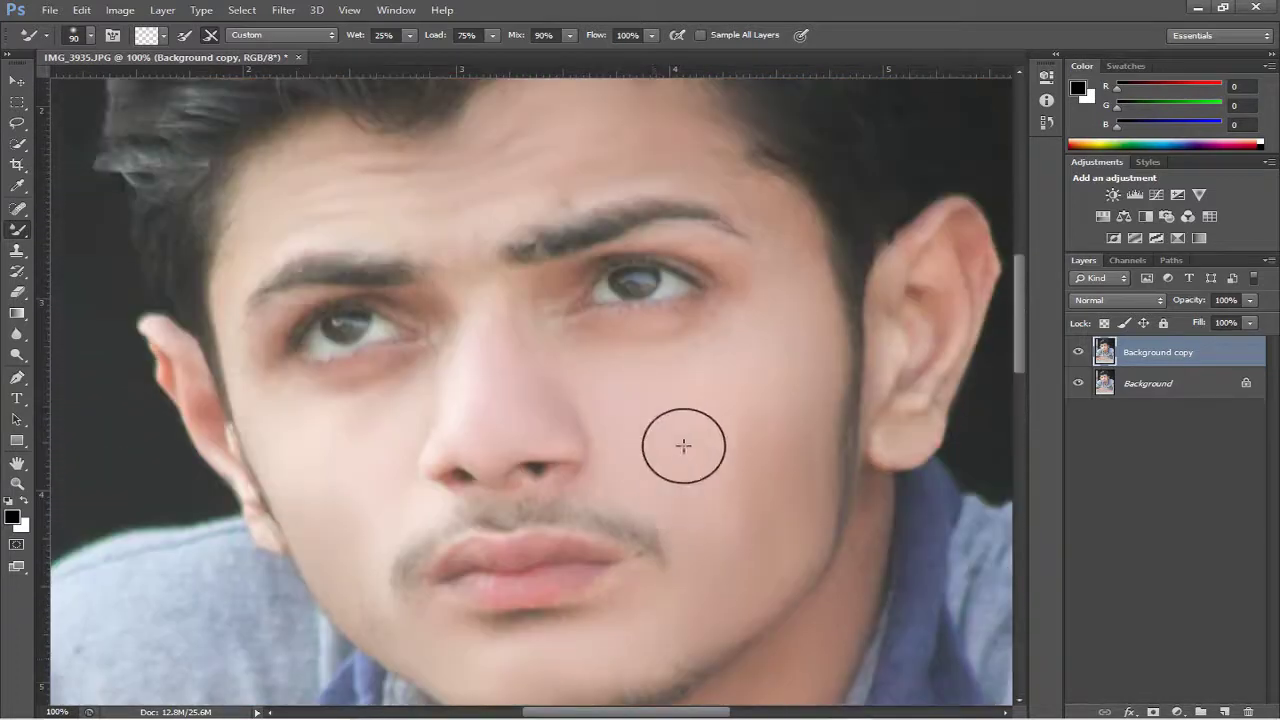
{"action": "left_click_drag", "start_coordinate": [949, 244], "coordinate": [931, 400]}
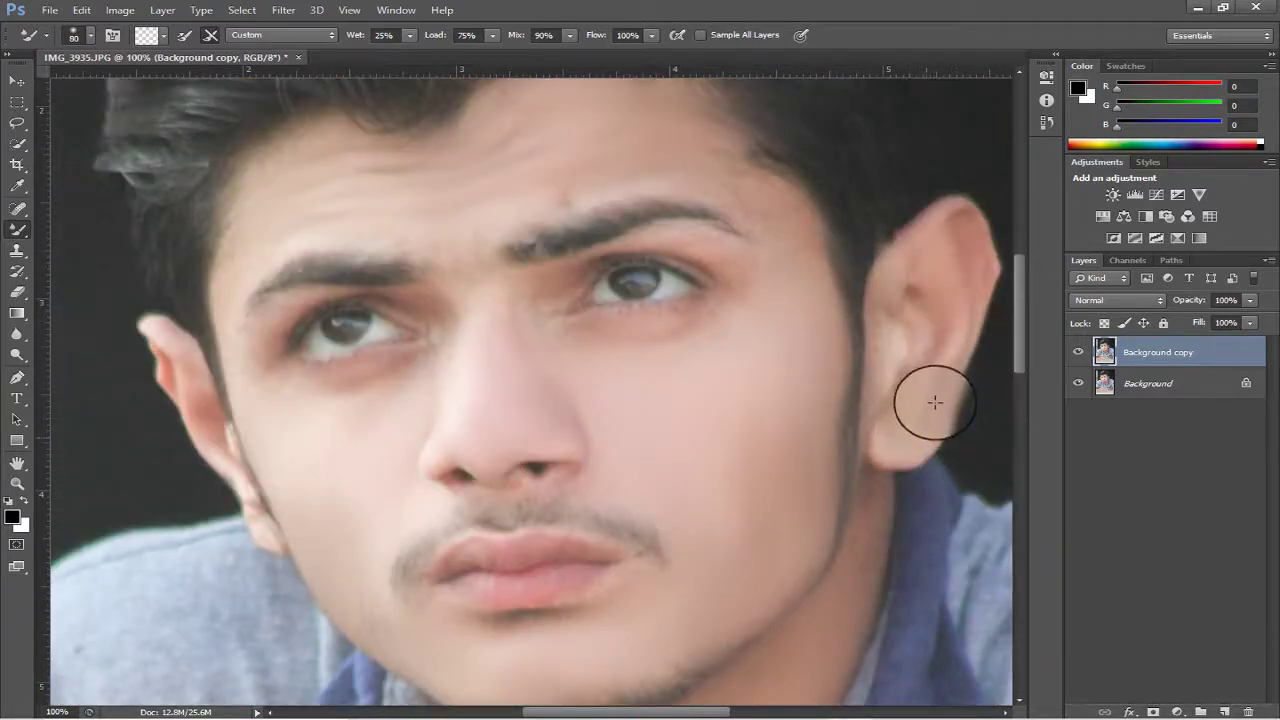
{"action": "mouse_move", "coordinate": [414, 437]}
{"action": "left_mouse_down"}
{"action": "mouse_move", "coordinate": [423, 326]}
{"action": "mouse_move", "coordinate": [494, 328]}
{"action": "mouse_move", "coordinate": [494, 257]}
{"action": "mouse_move", "coordinate": [537, 303]}
{"action": "mouse_move", "coordinate": [689, 360]}
{"action": "mouse_move", "coordinate": [746, 291]}
{"action": "mouse_move", "coordinate": [723, 351]}
{"action": "mouse_move", "coordinate": [531, 352]}
{"action": "left_mouse_up"}
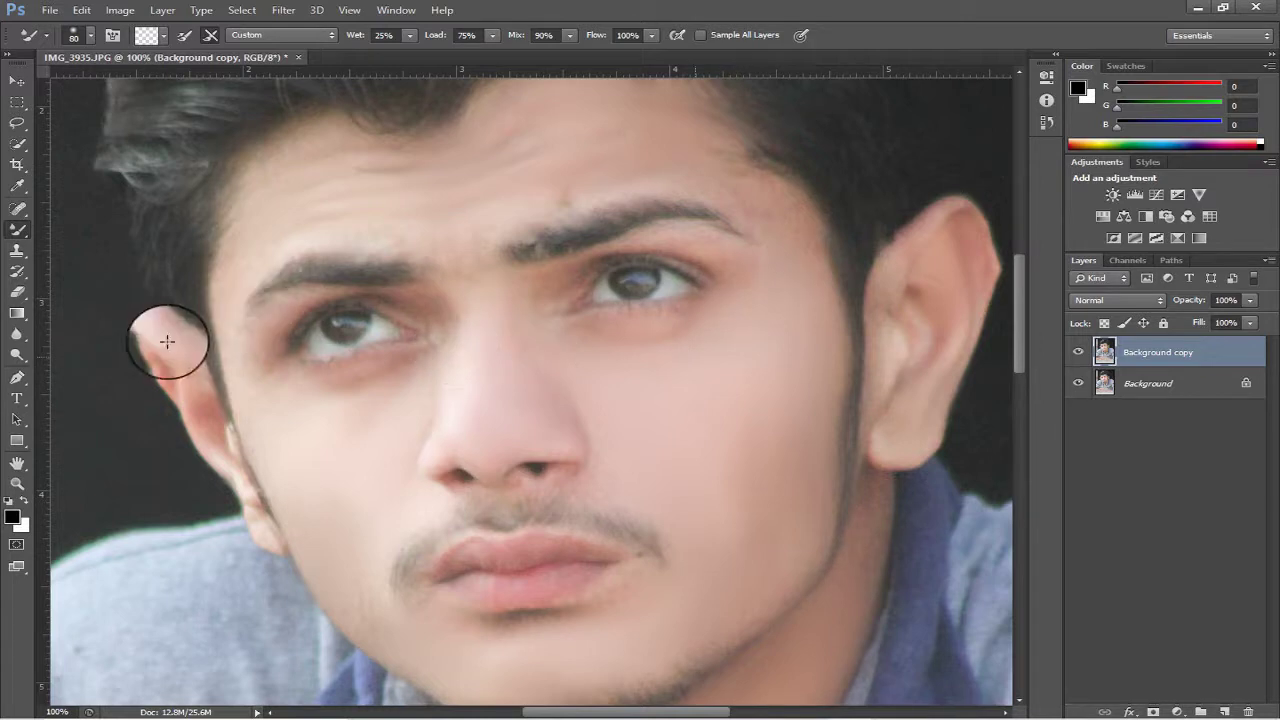
{"action": "mouse_move", "coordinate": [660, 183]}
{"action": "left_mouse_down"}
{"action": "mouse_move", "coordinate": [729, 183]}
{"action": "mouse_move", "coordinate": [788, 218]}
{"action": "mouse_move", "coordinate": [700, 157]}
{"action": "mouse_move", "coordinate": [729, 171]}
{"action": "mouse_move", "coordinate": [810, 276]}
{"action": "mouse_move", "coordinate": [603, 129]}
{"action": "mouse_move", "coordinate": [500, 209]}
{"action": "mouse_move", "coordinate": [385, 233]}
{"action": "mouse_move", "coordinate": [397, 249]}
{"action": "mouse_move", "coordinate": [497, 206]}
{"action": "mouse_move", "coordinate": [576, 210]}
{"action": "left_mouse_up"}
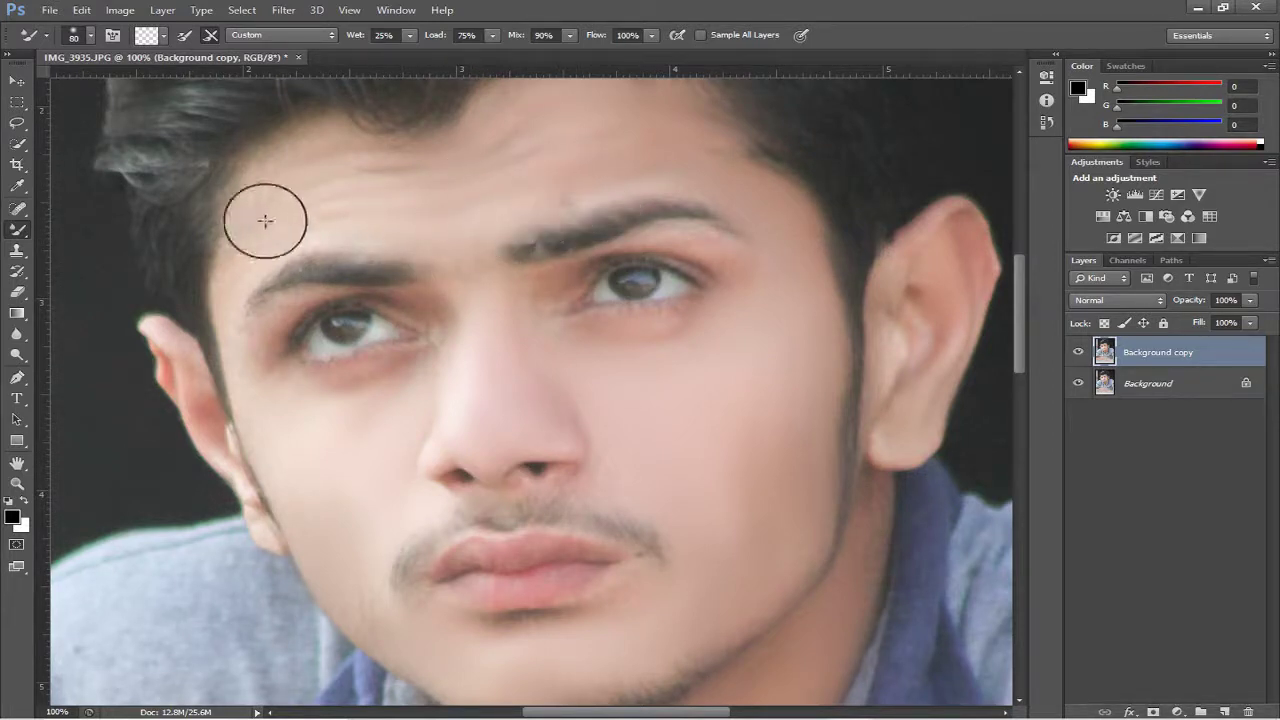
{"action": "left_click", "coordinate": [17, 483]}
{"action": "key", "text": "ctrl+0"}
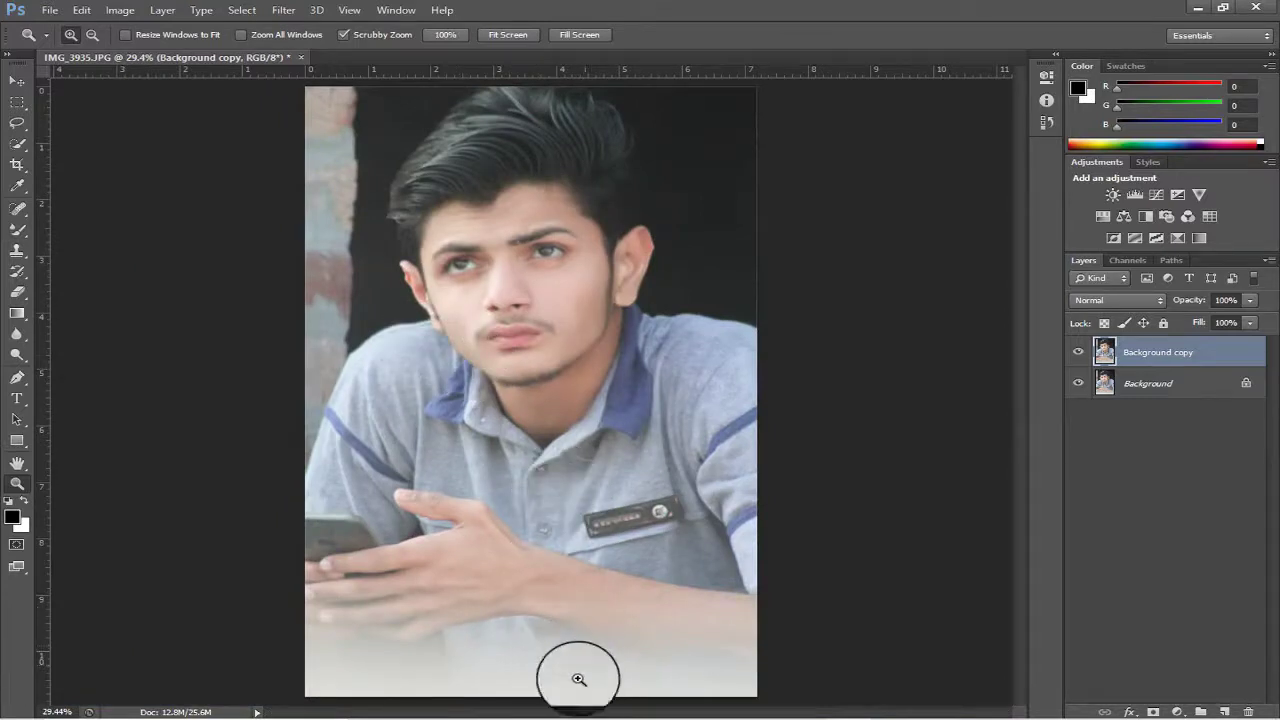
Zoom into the hand and smooth the forearm, fingers and knuckles with a size-125 Mixer Brush.
{"action": "left_click", "coordinate": [500, 634]}
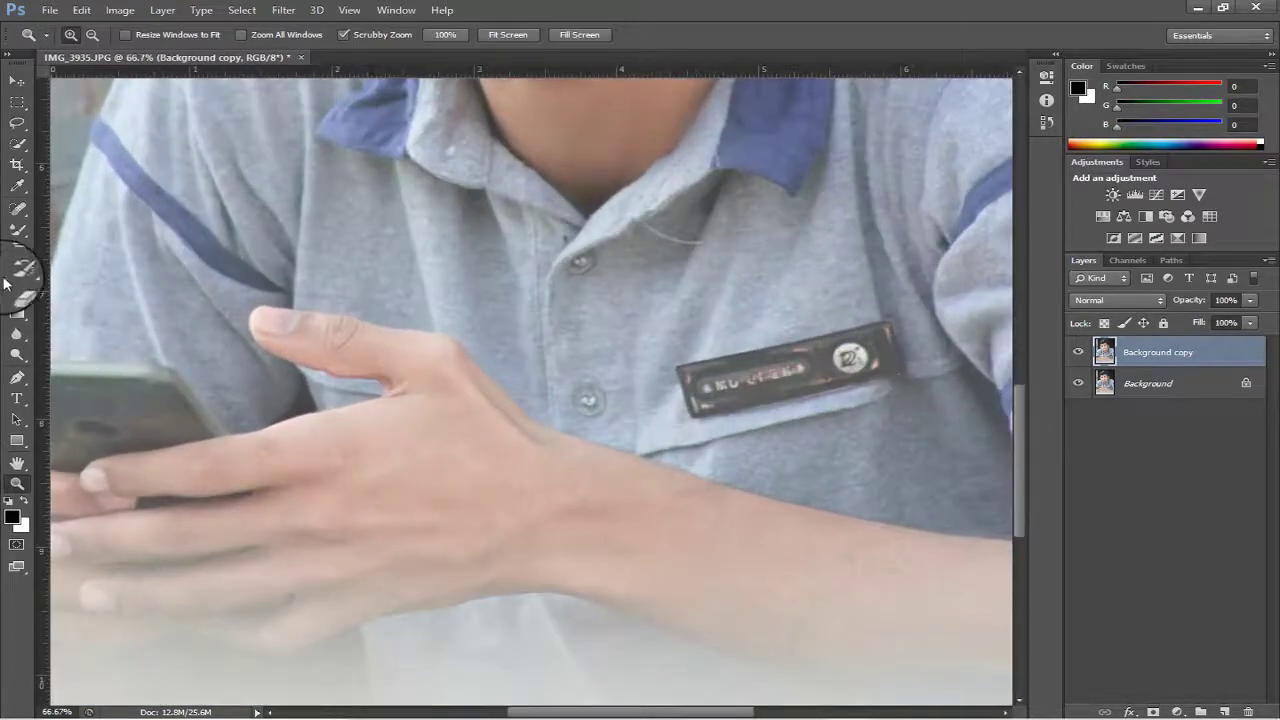
{"action": "left_click", "coordinate": [17, 229]}
{"action": "key", "text": "bracketright"}
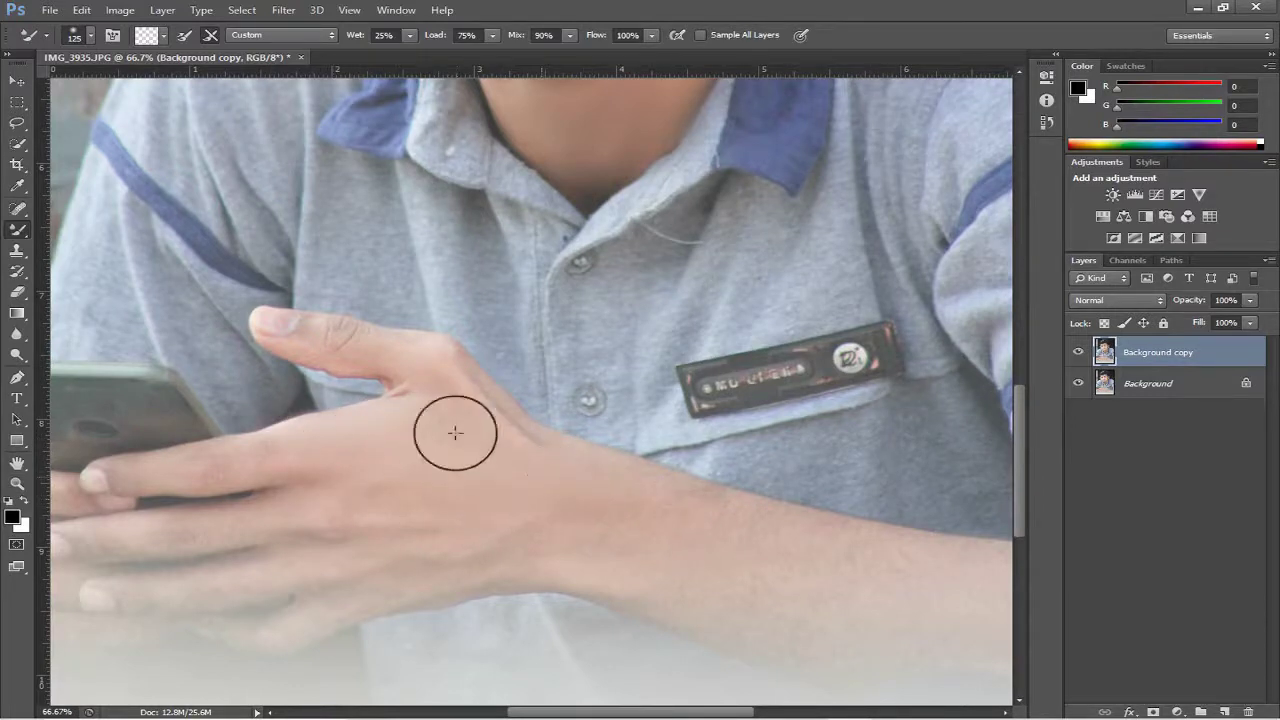
{"action": "mouse_move", "coordinate": [571, 475]}
{"action": "left_mouse_down"}
{"action": "mouse_move", "coordinate": [709, 500]}
{"action": "mouse_move", "coordinate": [819, 545]}
{"action": "left_mouse_up"}
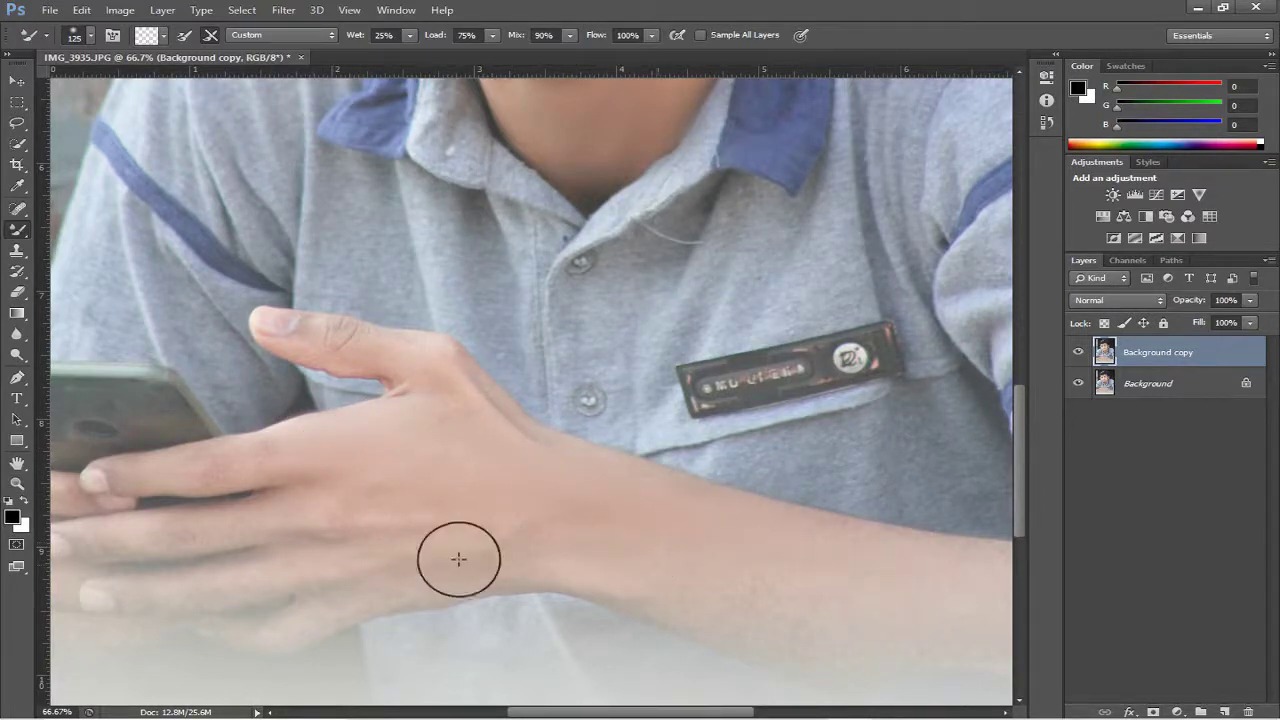
{"action": "mouse_move", "coordinate": [397, 561]}
{"action": "left_mouse_down"}
{"action": "mouse_move", "coordinate": [366, 529]}
{"action": "mouse_move", "coordinate": [177, 531]}
{"action": "mouse_move", "coordinate": [332, 589]}
{"action": "mouse_move", "coordinate": [450, 546]}
{"action": "left_mouse_up"}
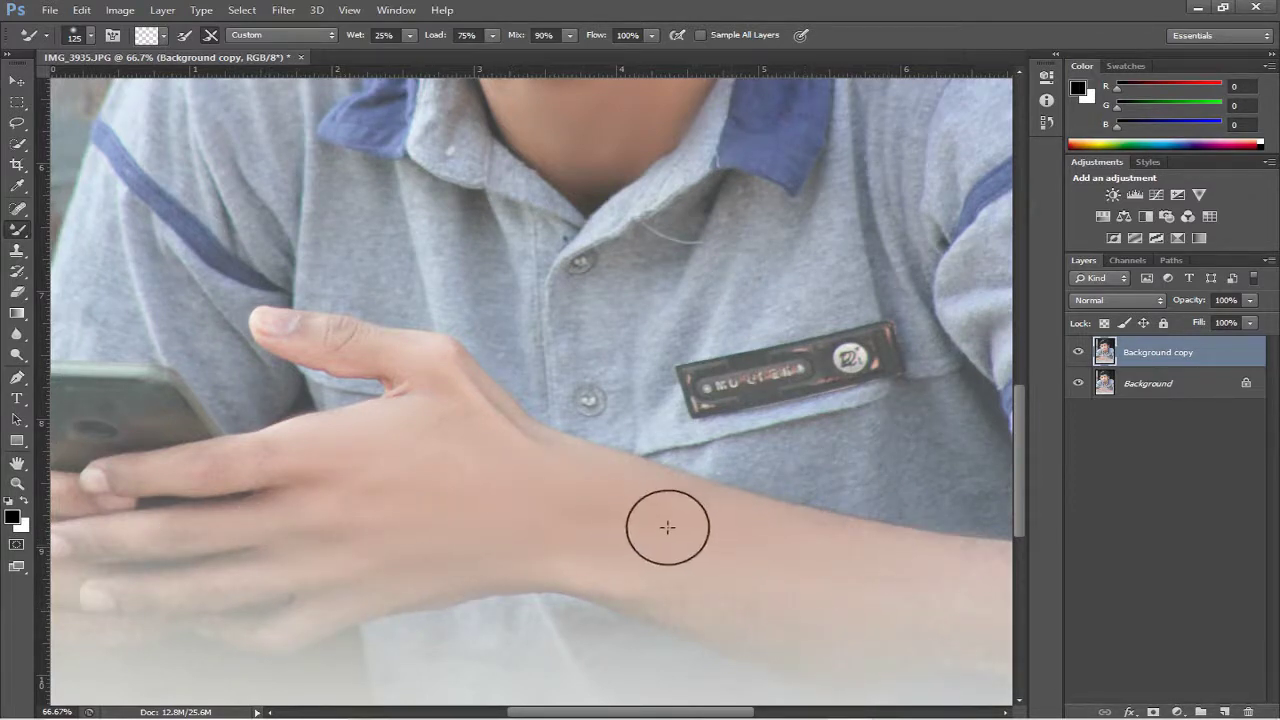
{"action": "mouse_move", "coordinate": [311, 449]}
{"action": "left_mouse_down"}
{"action": "mouse_move", "coordinate": [494, 434]}
{"action": "mouse_move", "coordinate": [473, 408]}
{"action": "left_mouse_up"}
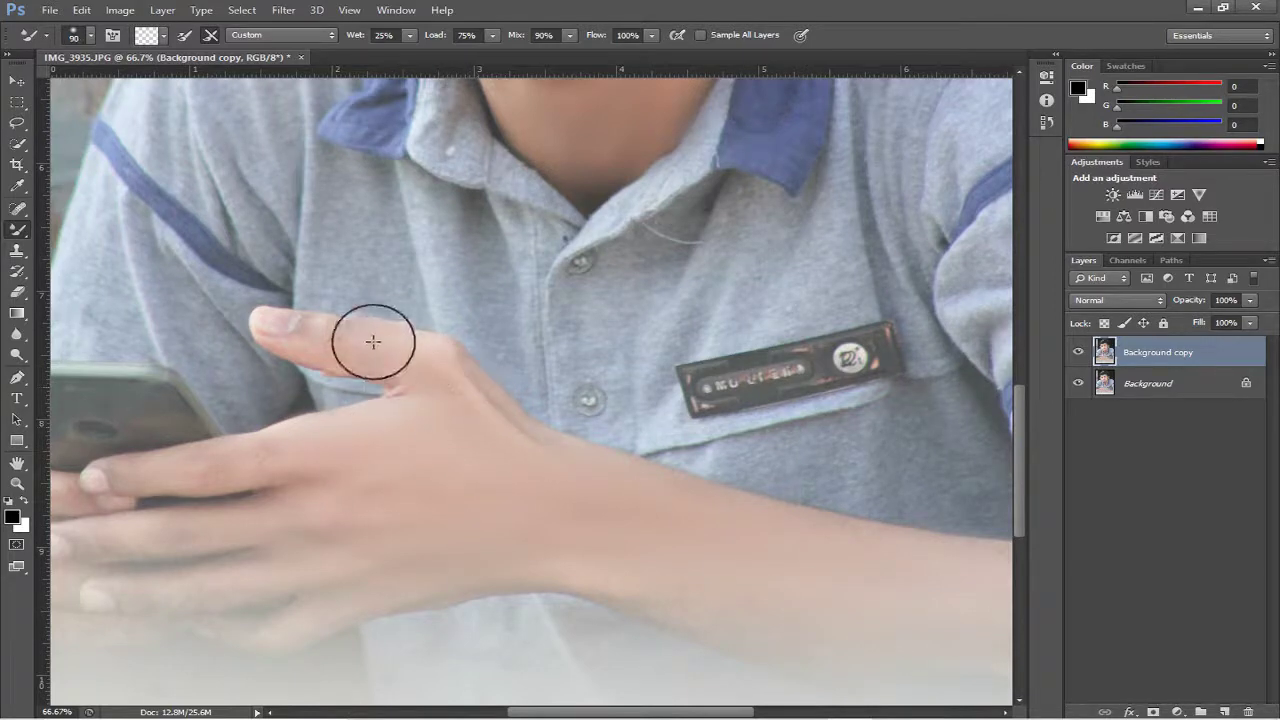
Zoom the view out to 25% and add a Color Lookup adjustment layer.
{"action": "left_click", "coordinate": [17, 483]}
{"action": "right_click", "coordinate": [540, 388]}
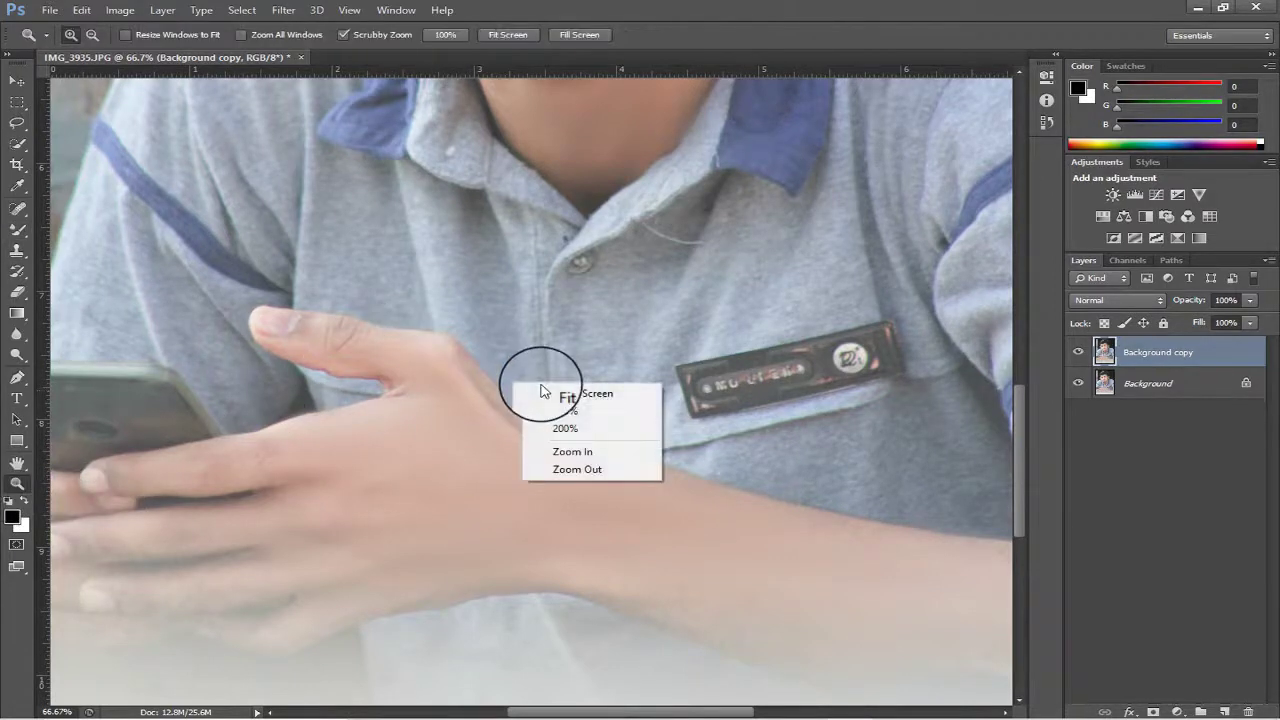
{"action": "left_click", "coordinate": [545, 393]}
{"action": "right_click", "coordinate": [524, 297]}
{"action": "left_click", "coordinate": [644, 382]}
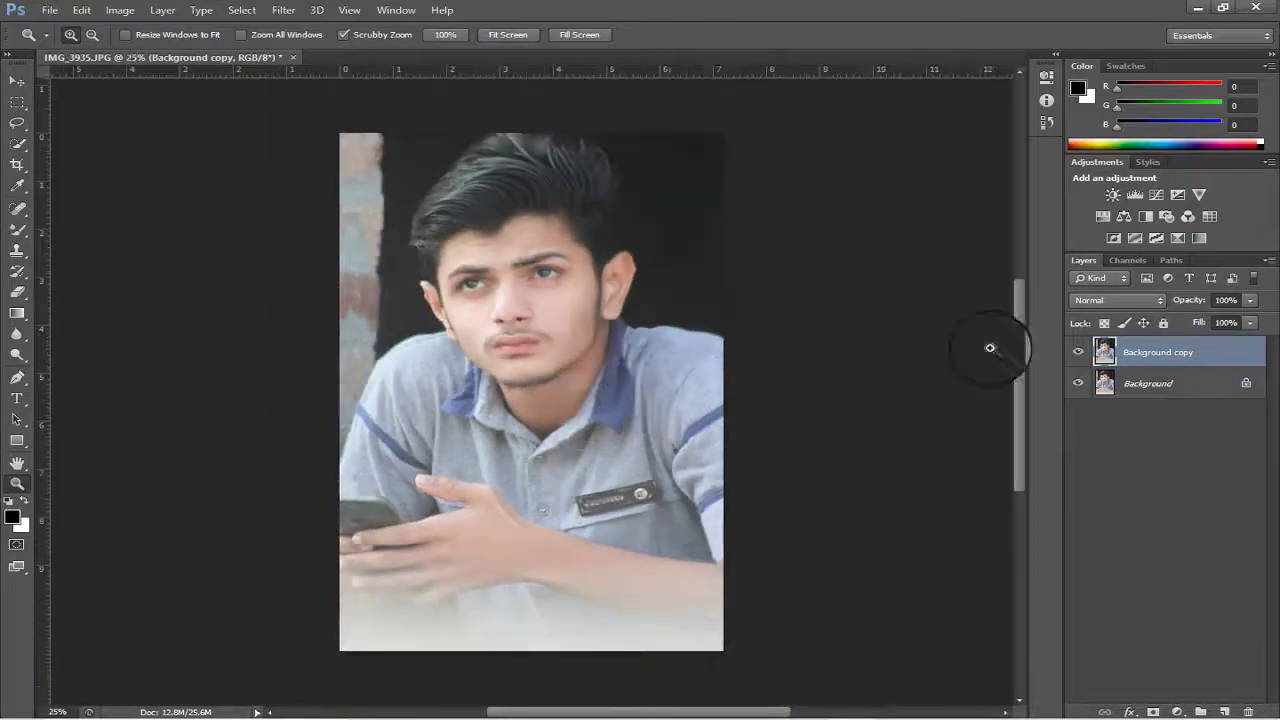
{"action": "left_click", "coordinate": [1206, 223]}
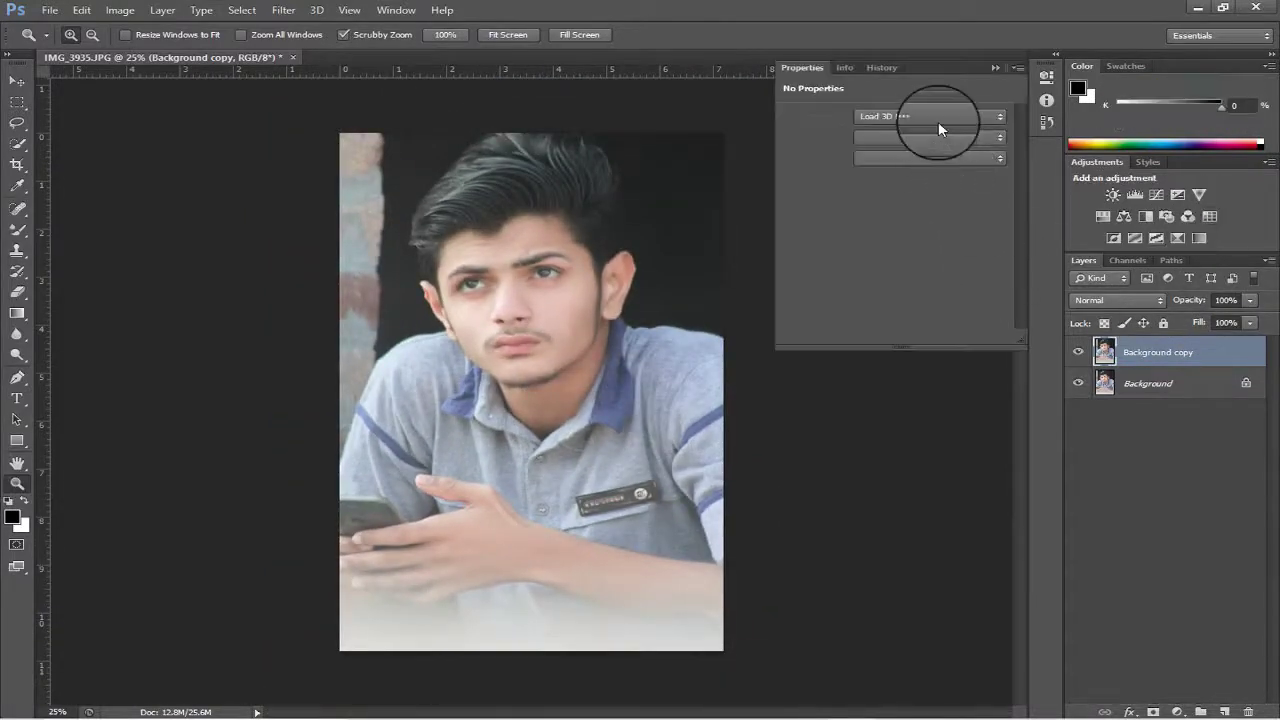
Apply the 3Strip.look lookup at 41% fill, then hide Color Lookup 1.
{"action": "left_click", "coordinate": [938, 123]}
{"action": "left_click", "coordinate": [944, 163]}
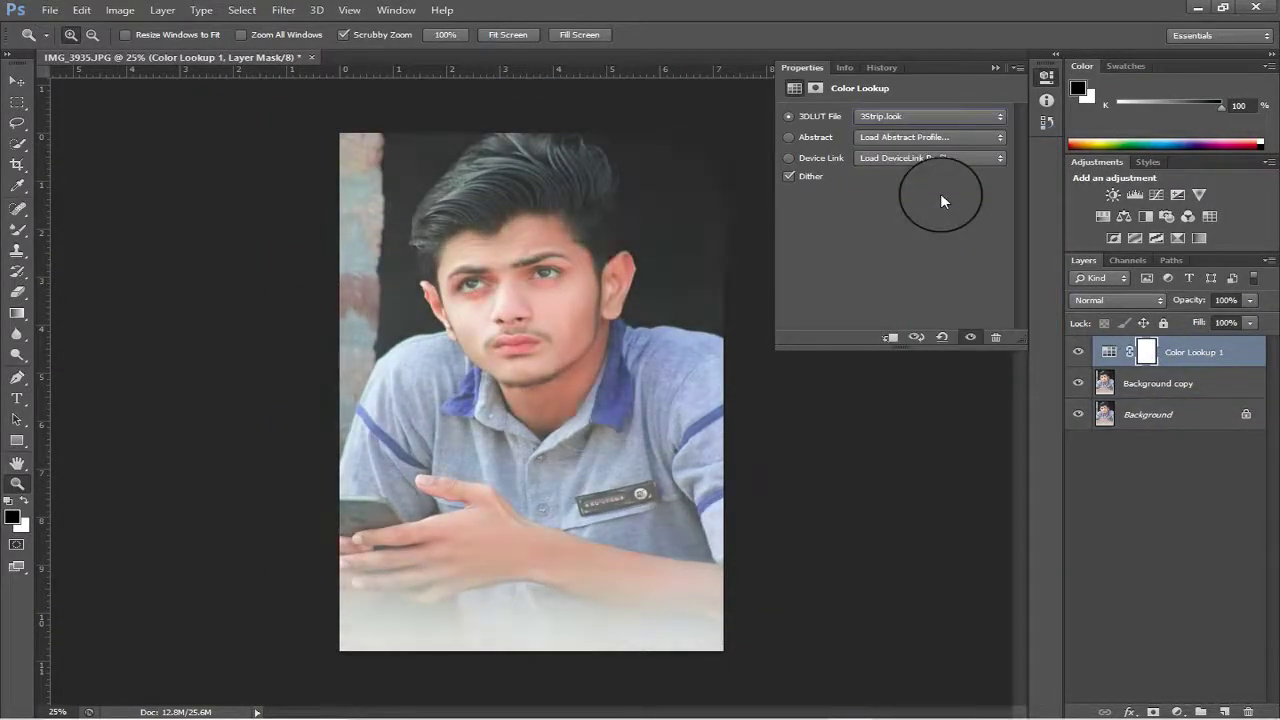
{"action": "left_click", "coordinate": [995, 67]}
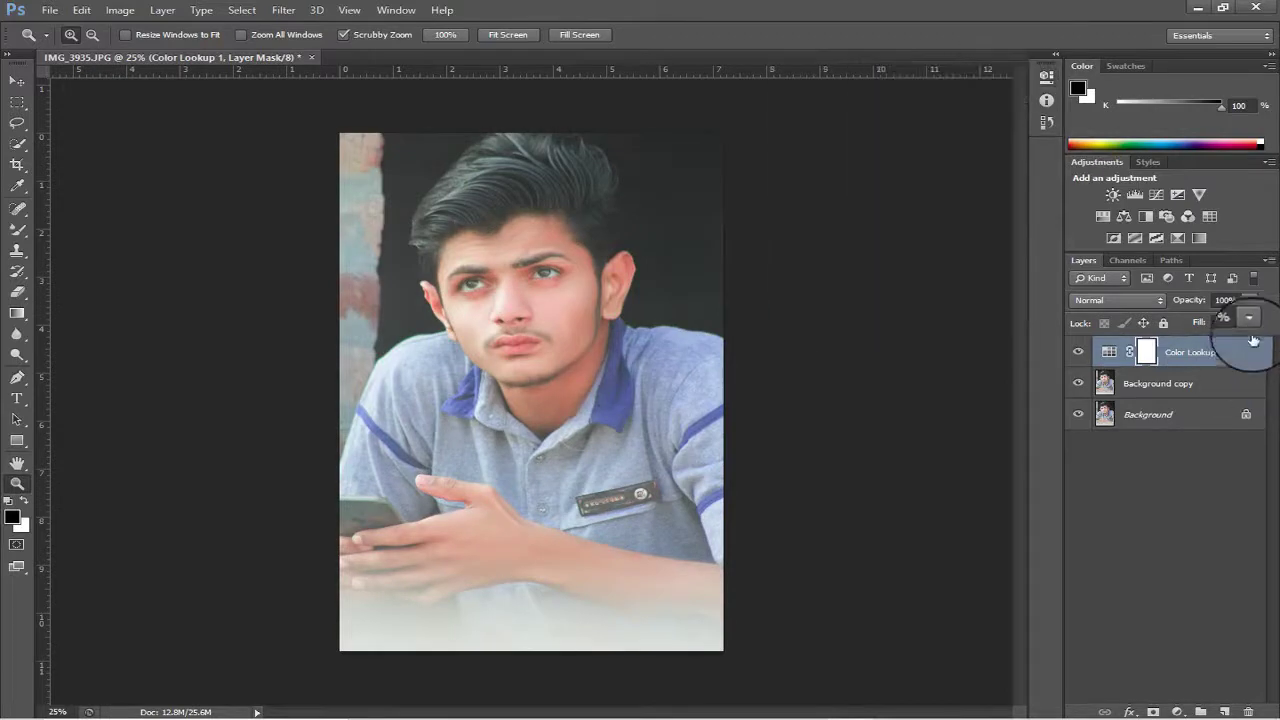
{"action": "left_click", "coordinate": [1250, 321]}
{"action": "left_click_drag", "start_coordinate": [1177, 345], "coordinate": [1203, 349]}
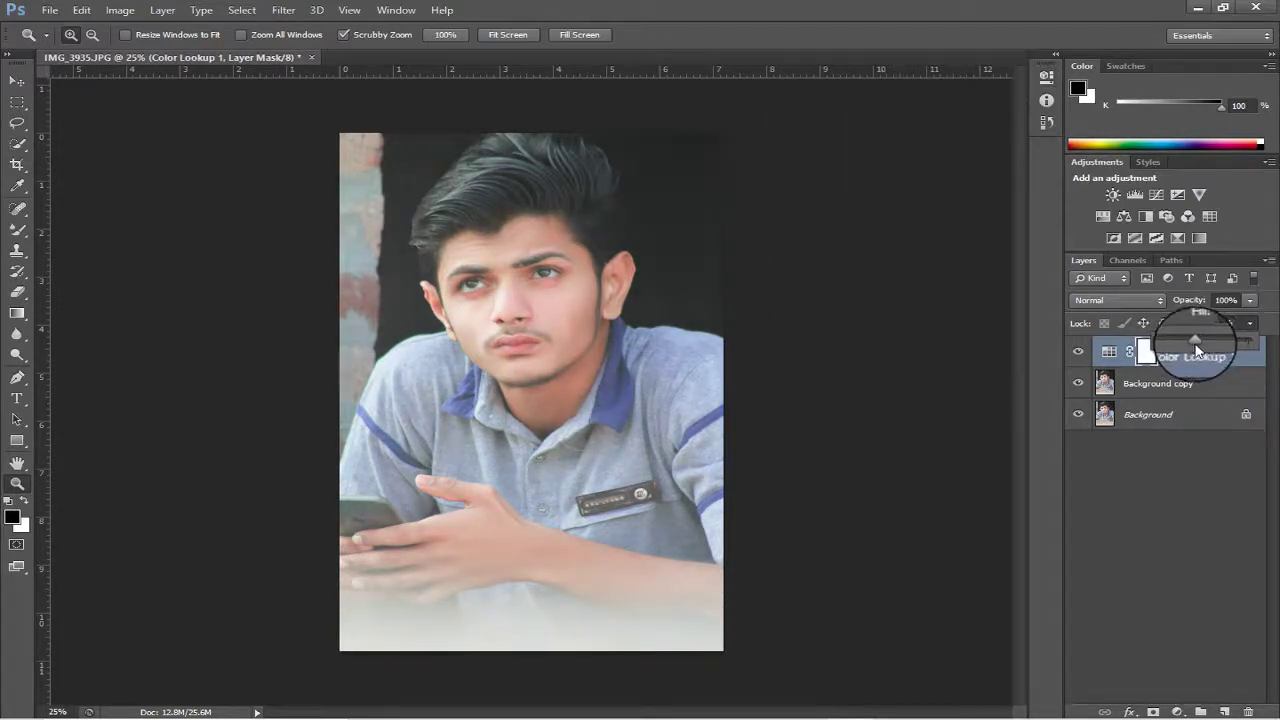
{"action": "left_click_drag", "start_coordinate": [1168, 344], "coordinate": [1196, 344]}
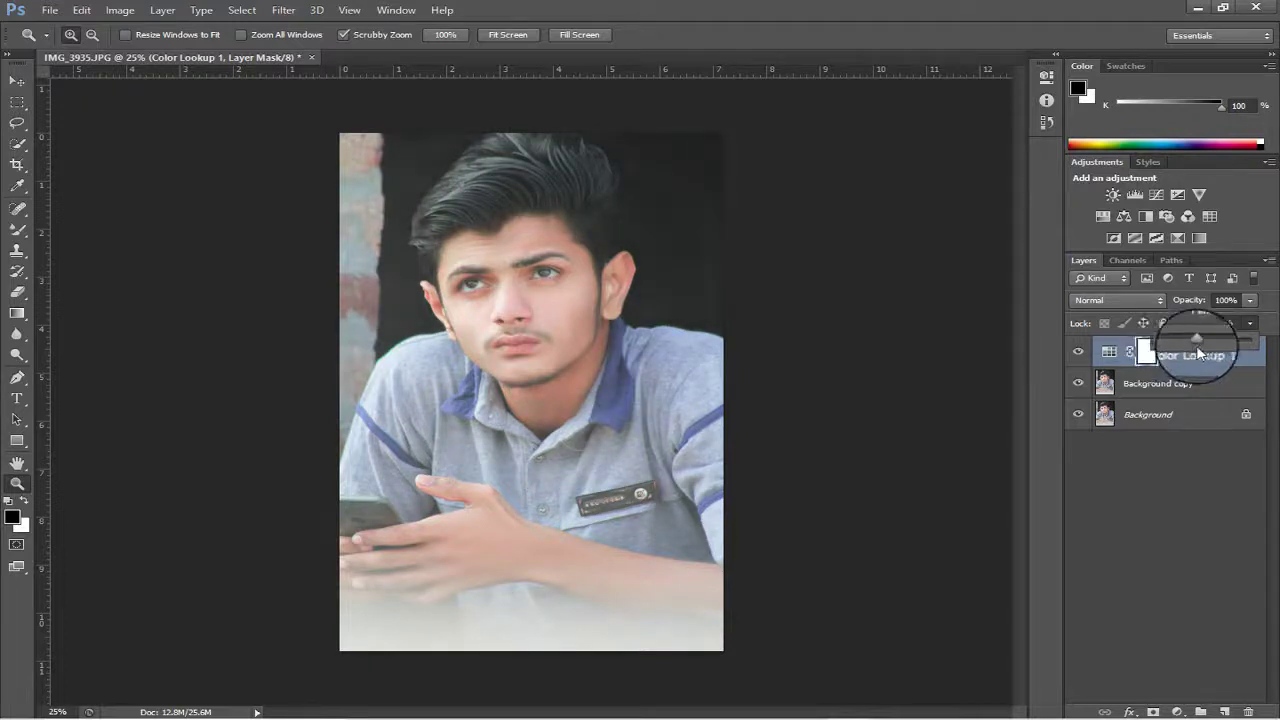
{"action": "left_click", "coordinate": [1078, 352]}
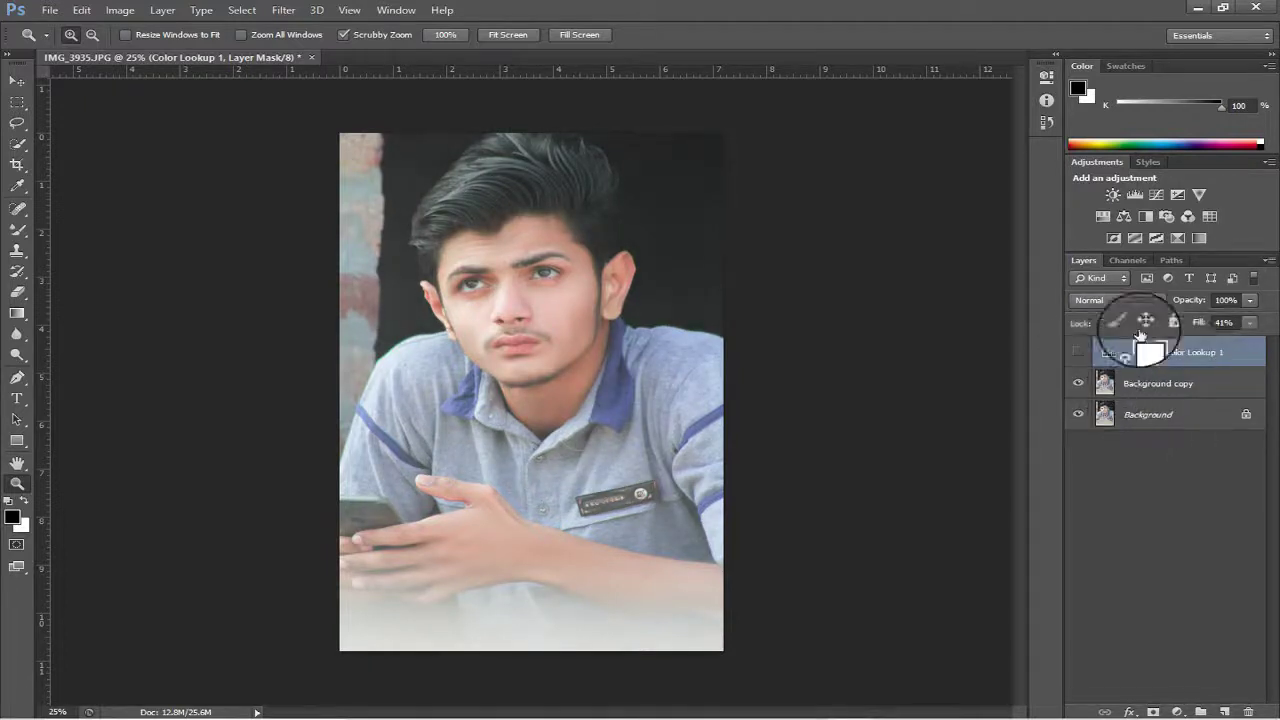
Add a second Color Lookup and step through presets to U-BMDFILM-URSA-V1-LTR.3dl.
{"action": "left_click", "coordinate": [1210, 216]}
{"action": "left_click", "coordinate": [912, 116]}
{"action": "left_click", "coordinate": [944, 198]}
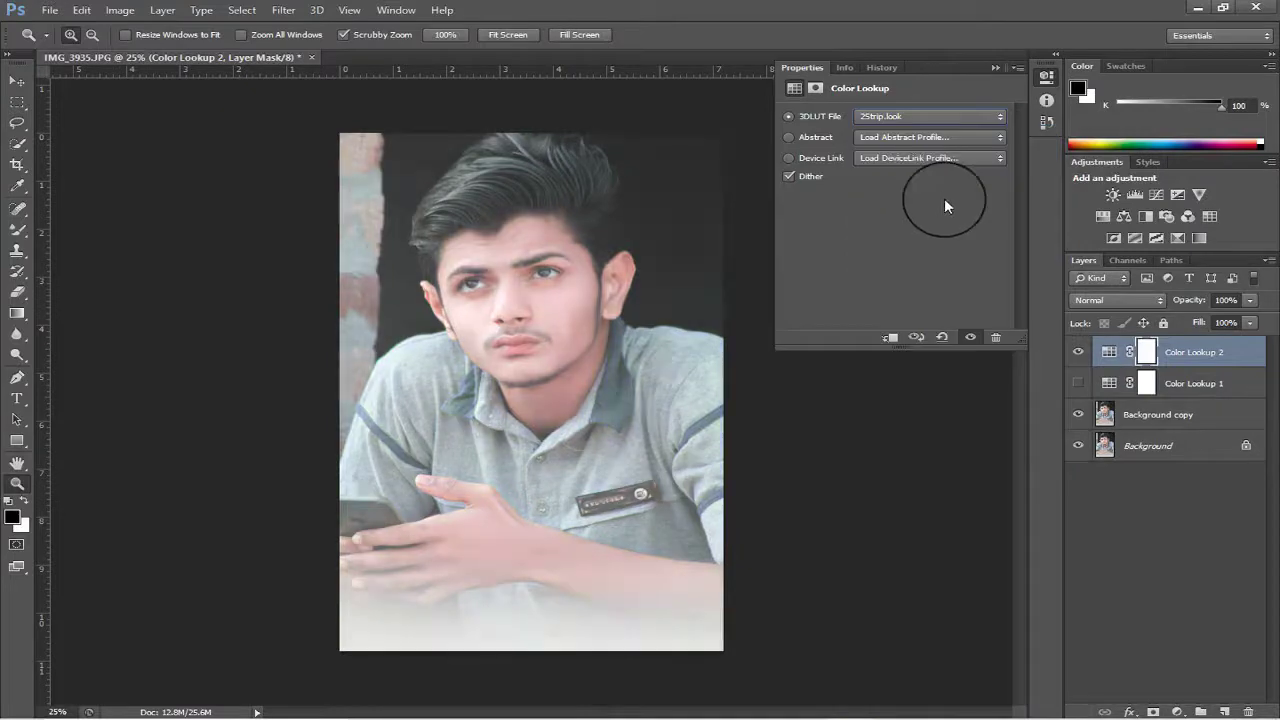
{"action": "key", "text": "Down"}
{"action": "key", "text": "Down"}
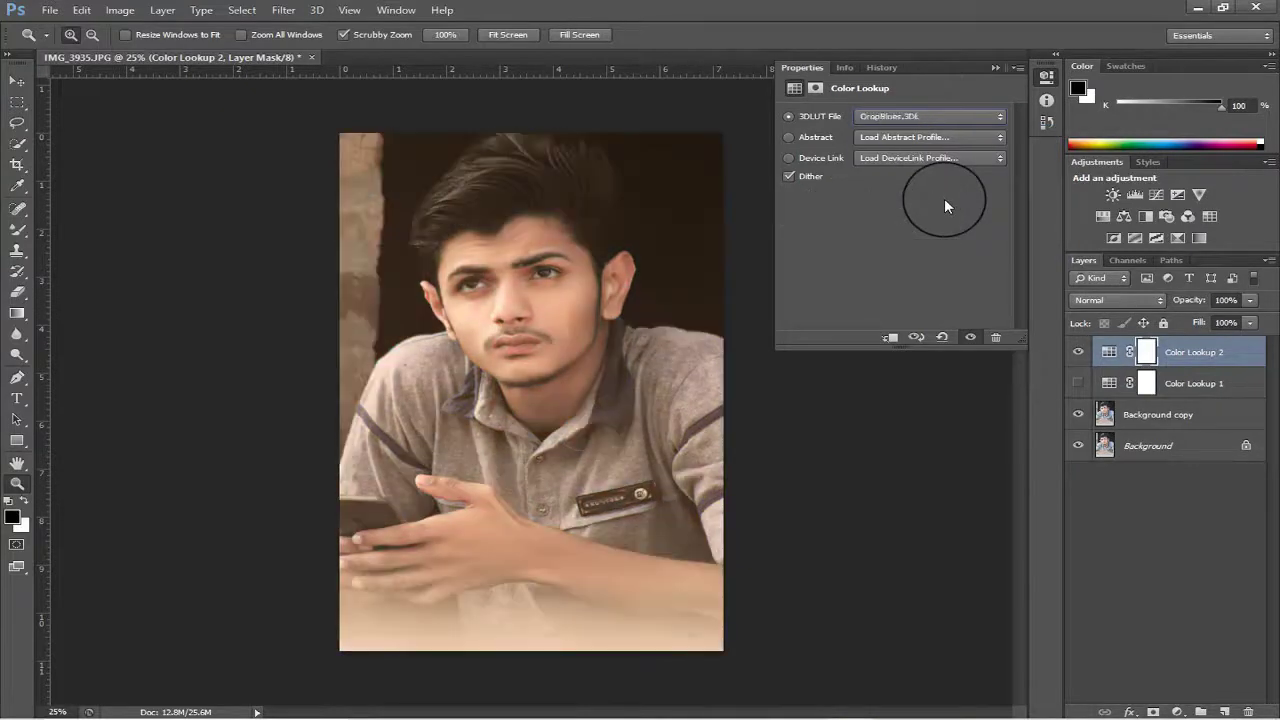
{"action": "key", "text": "Down"}
{"action": "key", "text": "Down"}
{"action": "key", "text": "Down"}
{"action": "key", "text": "Down"}
{"action": "key", "text": "Down"}
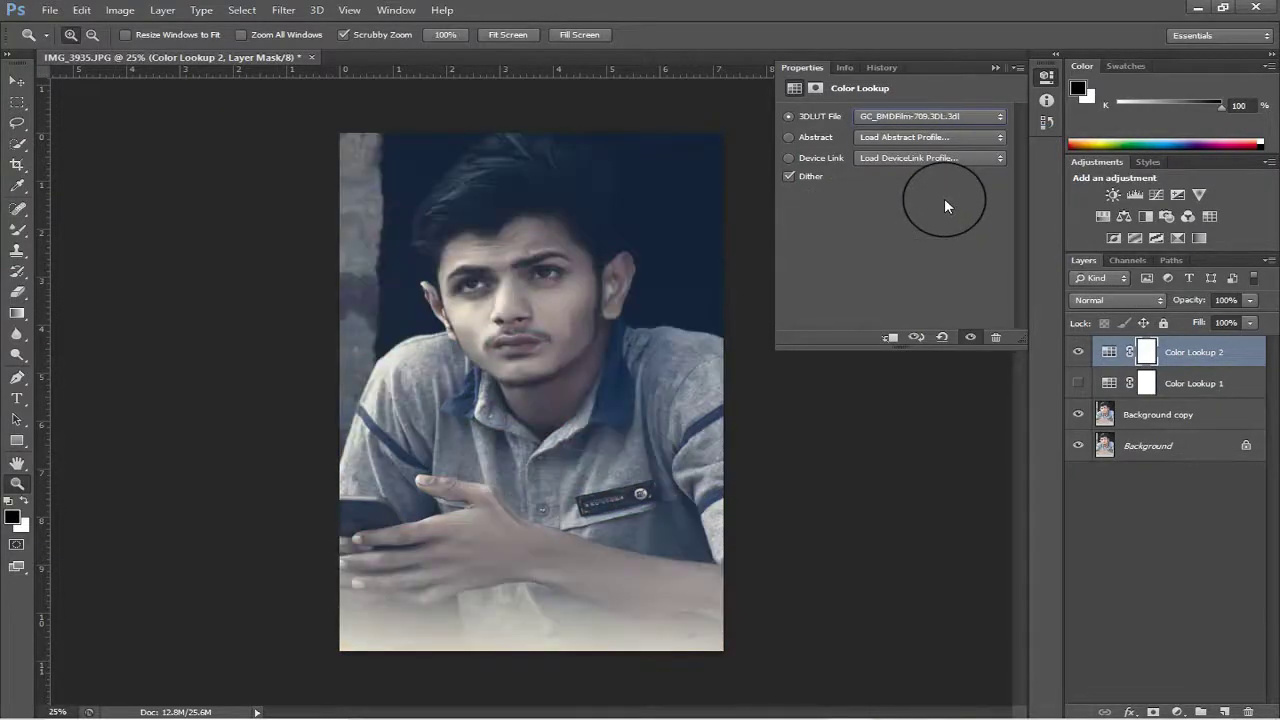
{"action": "key", "text": "Down"}
{"action": "key", "text": "Down"}
{"action": "key", "text": "Down"}
{"action": "key", "text": "Down"}
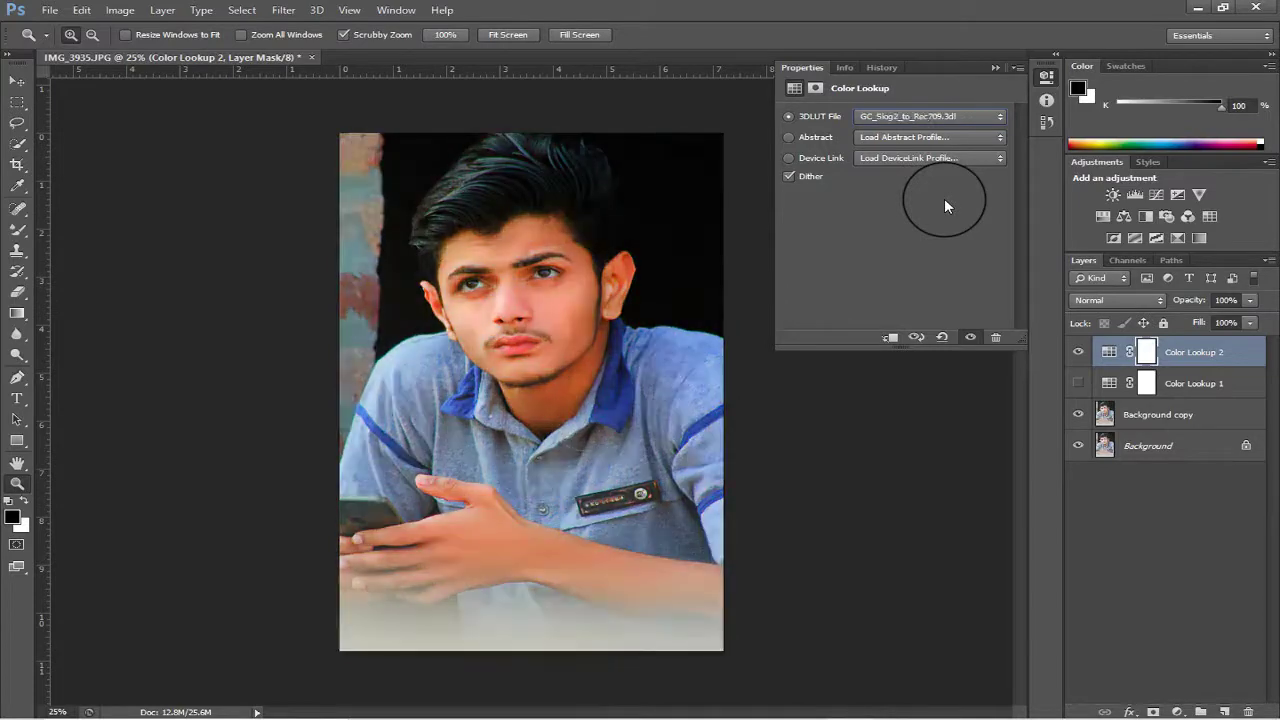
{"action": "key", "text": "Down"}
{"action": "key", "text": "Down"}
{"action": "key", "text": "Down"}
{"action": "key", "text": "Down"}
{"action": "key", "text": "Down"}
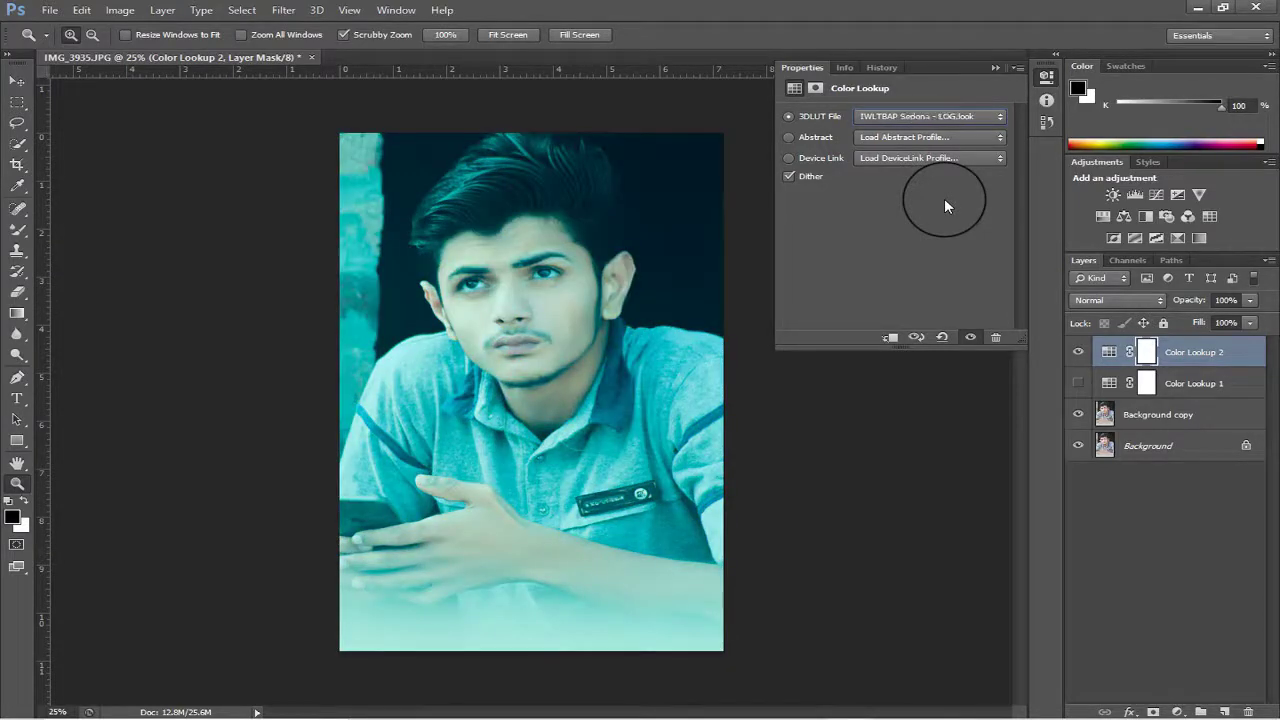
{"action": "key", "text": "Down"}
{"action": "key", "text": "Down"}
{"action": "key", "text": "Down"}
{"action": "key", "text": "Down"}
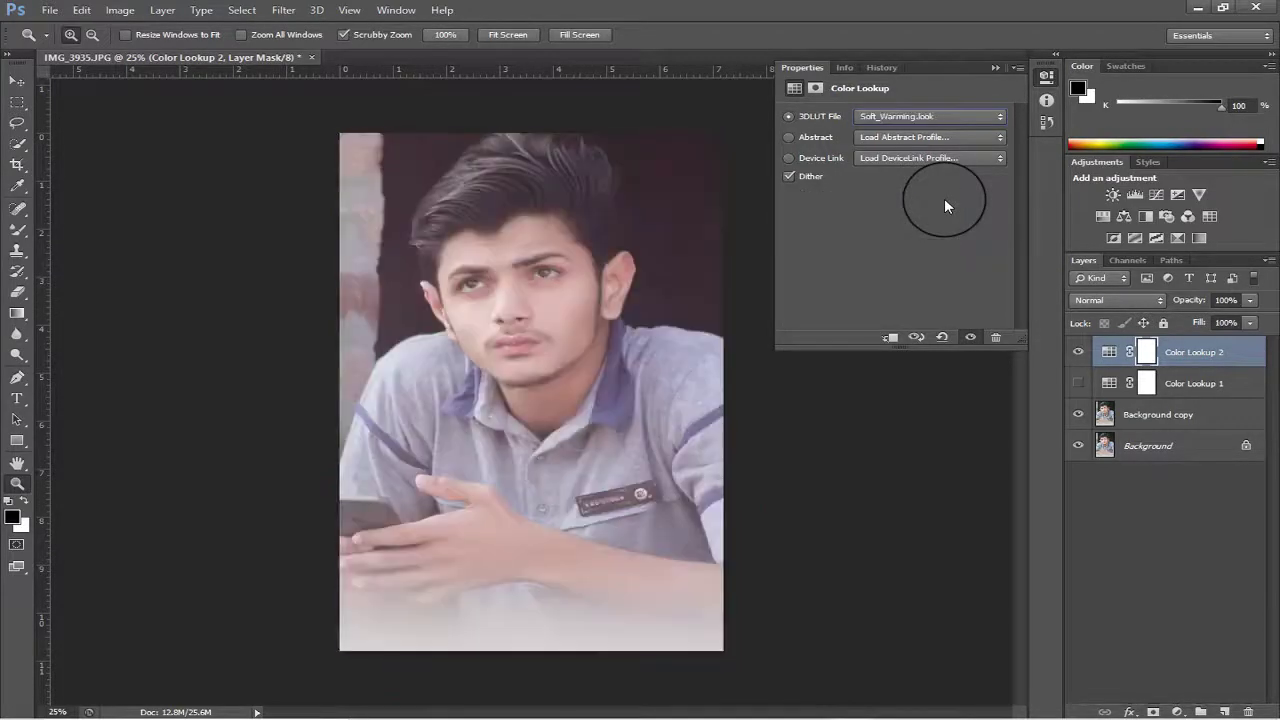
{"action": "key", "text": "Down"}
{"action": "key", "text": "Down"}
{"action": "key", "text": "Down"}
{"action": "key", "text": "Down"}
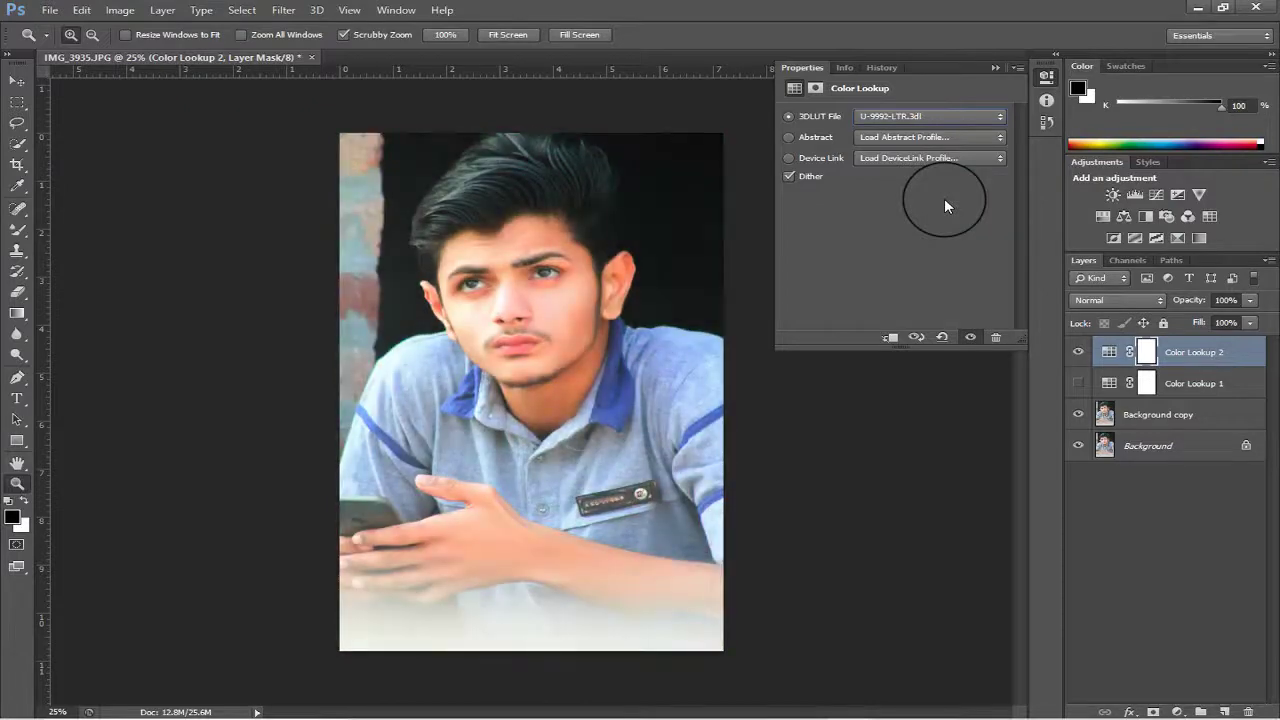
{"action": "key", "text": "Down"}
{"action": "key", "text": "Down"}
{"action": "key", "text": "Down"}
{"action": "key", "text": "Down"}
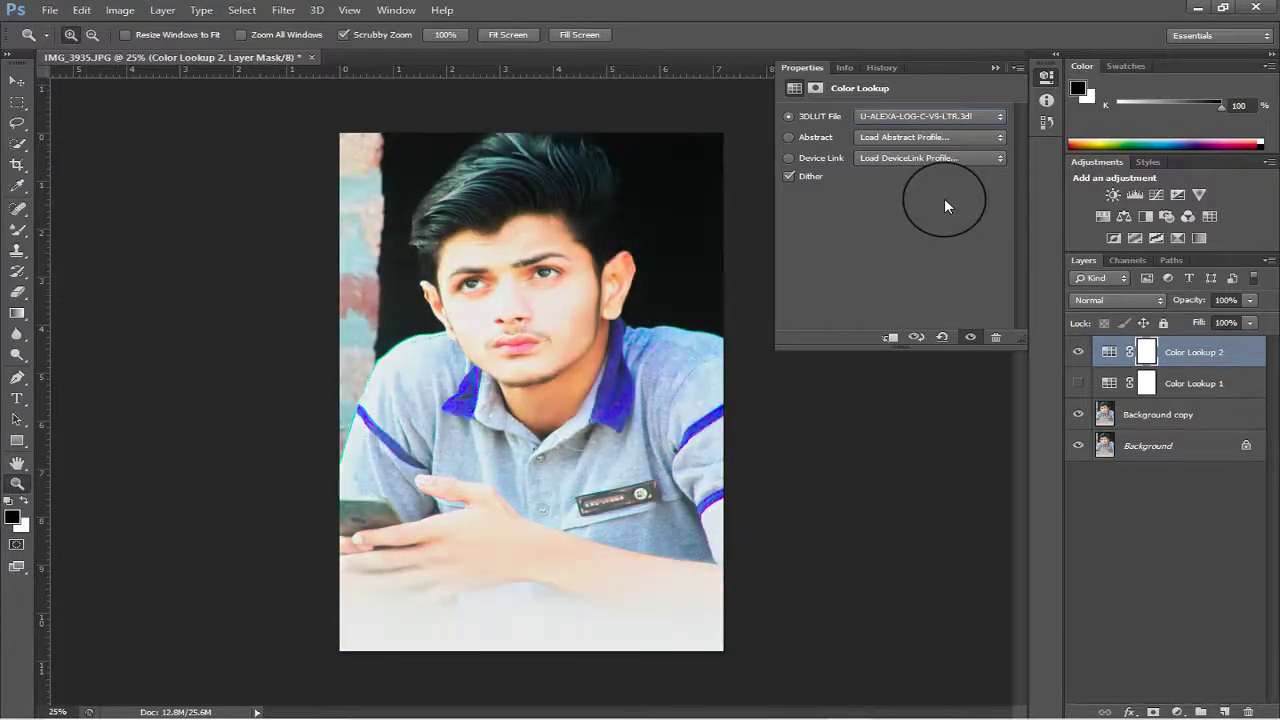
{"action": "key", "text": "Down"}
{"action": "key", "text": "Down"}
{"action": "key", "text": "Down"}
{"action": "key", "text": "Down"}
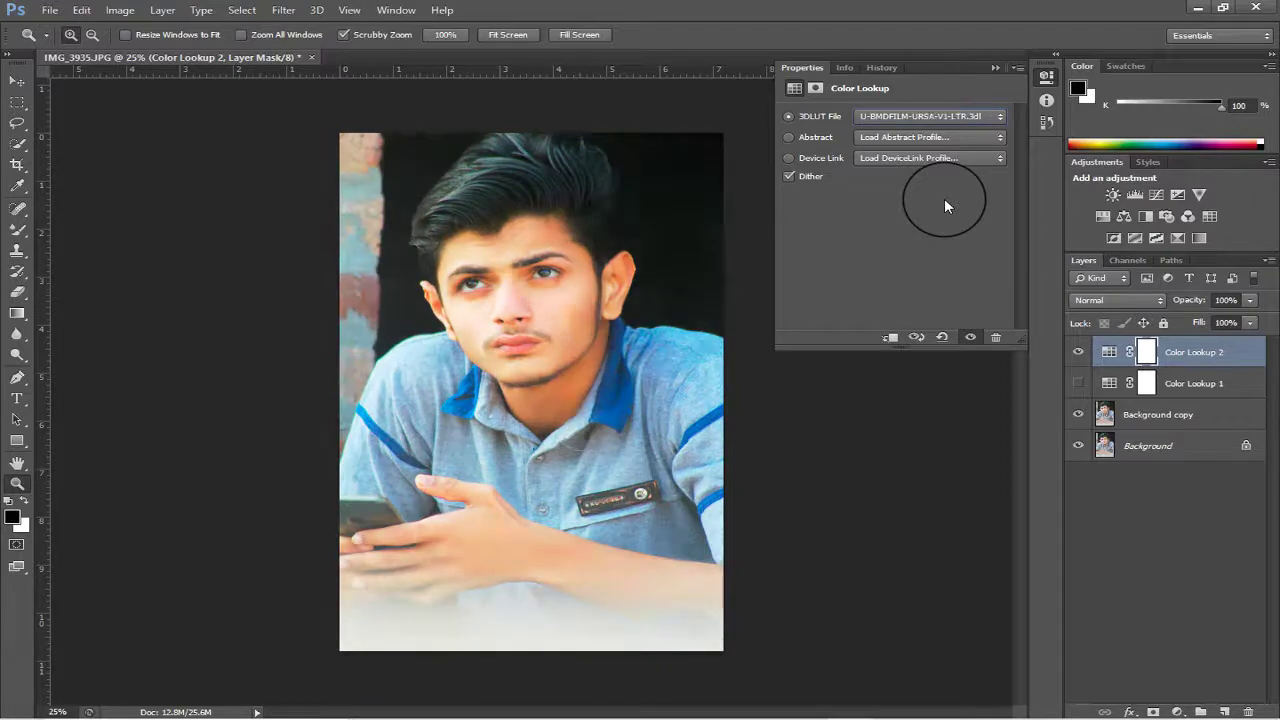
{"action": "key", "text": "Down"}
{"action": "key", "text": "Down"}
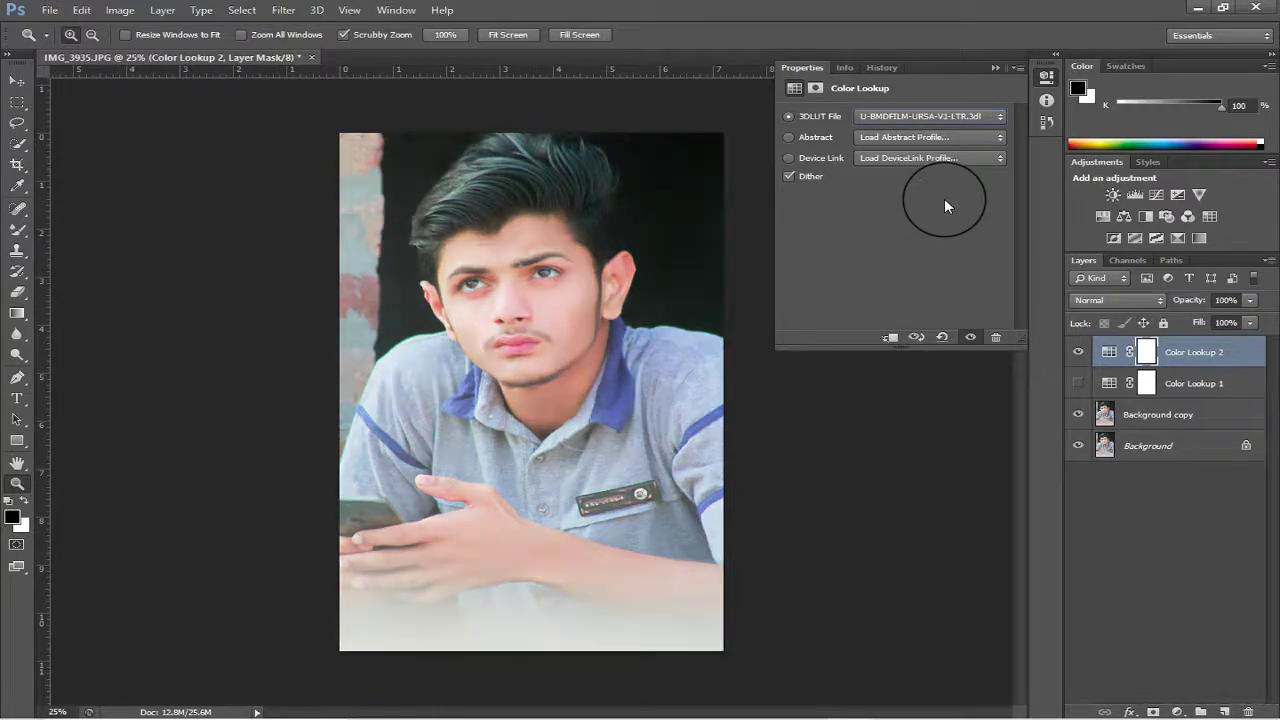
Set Color Lookup 2 fill to 46%, and show Color Lookup 1 at 8% fill.
{"action": "left_click", "coordinate": [1250, 326]}
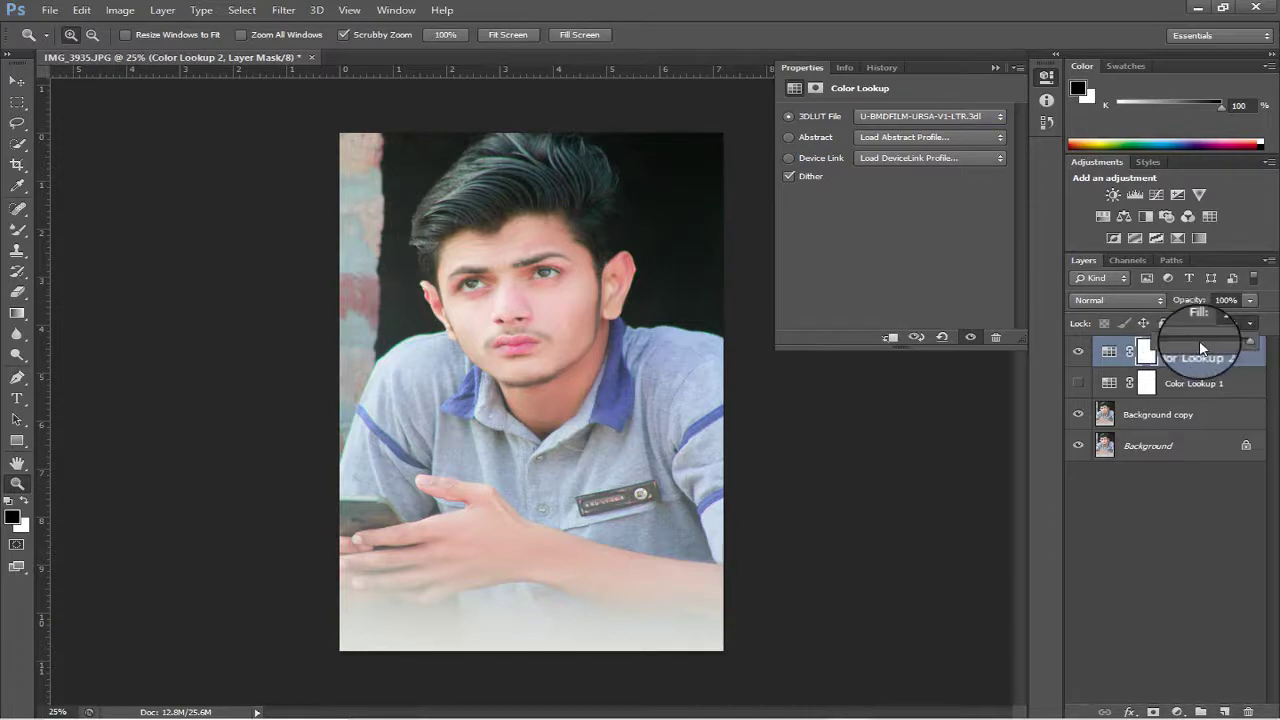
{"action": "left_click_drag", "start_coordinate": [1200, 344], "coordinate": [1201, 345]}
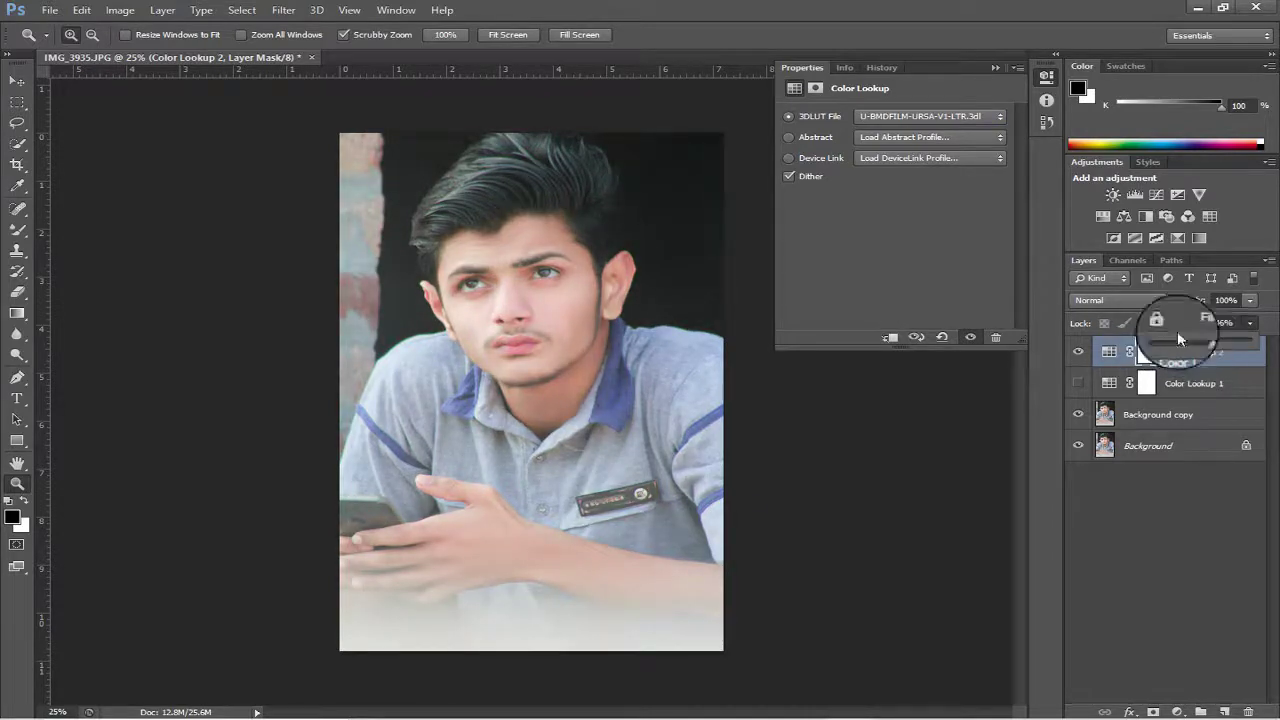
{"action": "left_click", "coordinate": [1046, 75]}
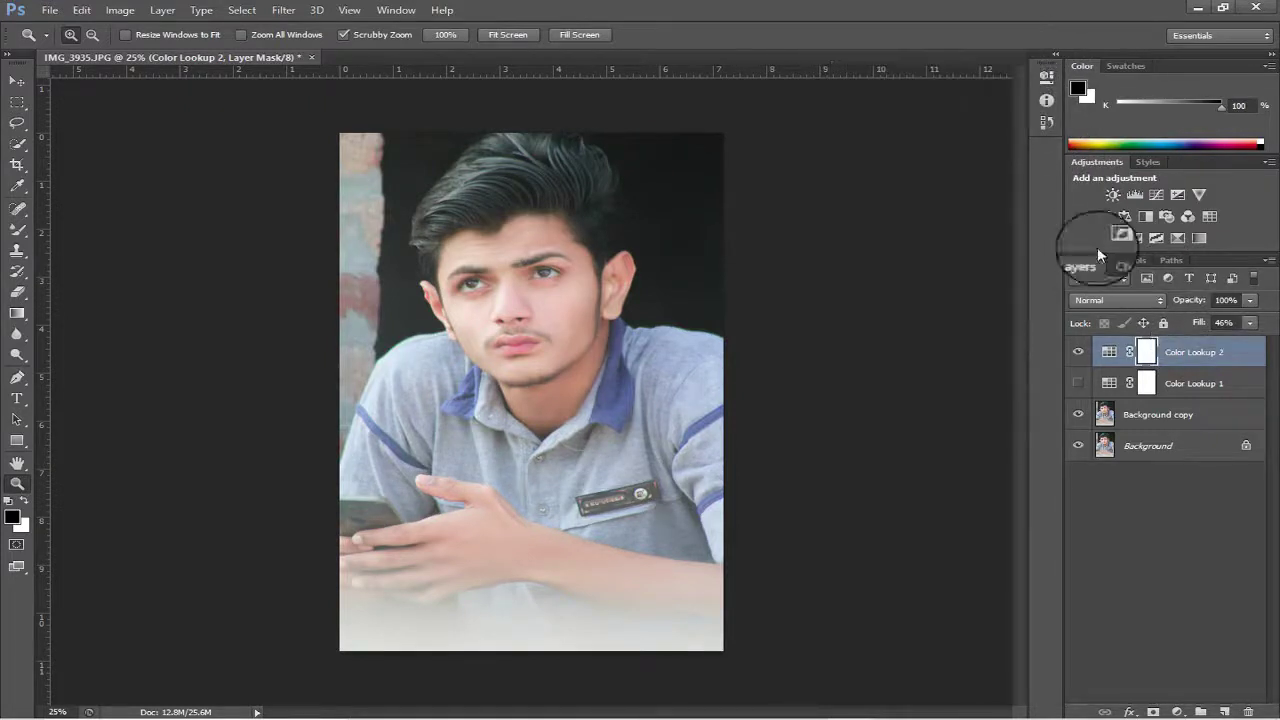
{"action": "left_click", "coordinate": [1175, 383]}
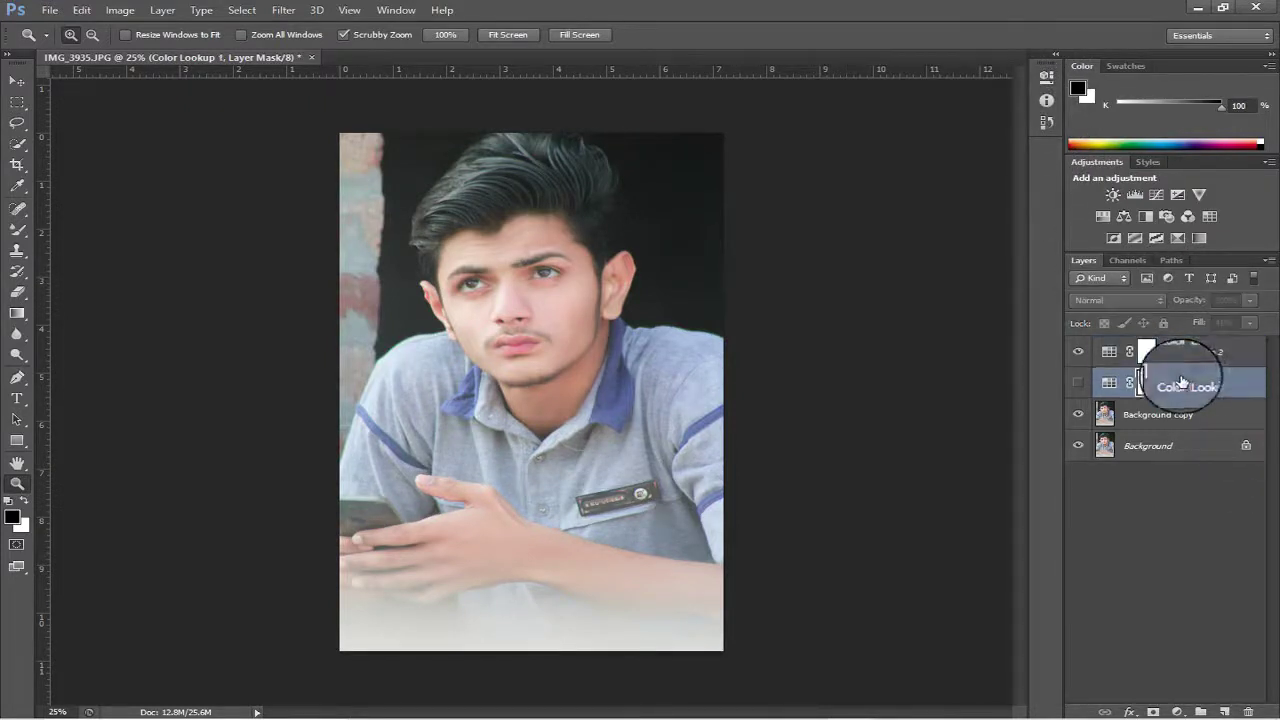
{"action": "left_click", "coordinate": [1078, 385]}
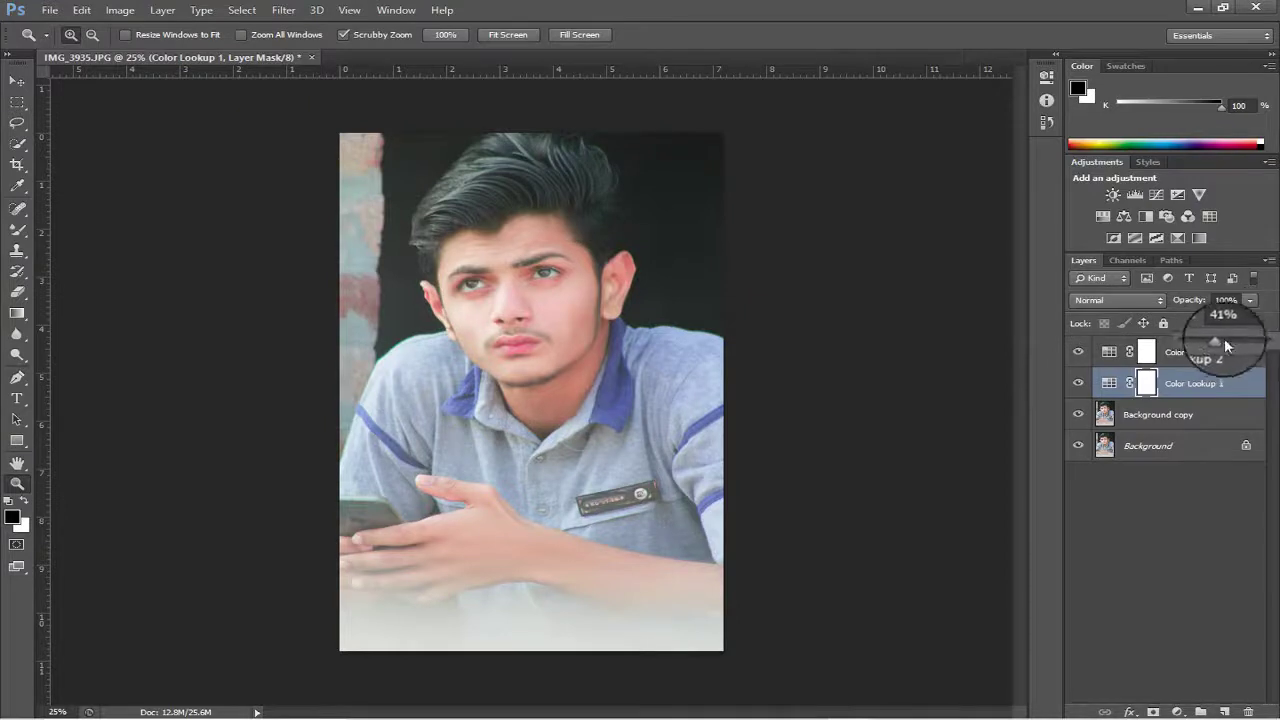
{"action": "left_click_drag", "start_coordinate": [1224, 345], "coordinate": [1187, 341]}
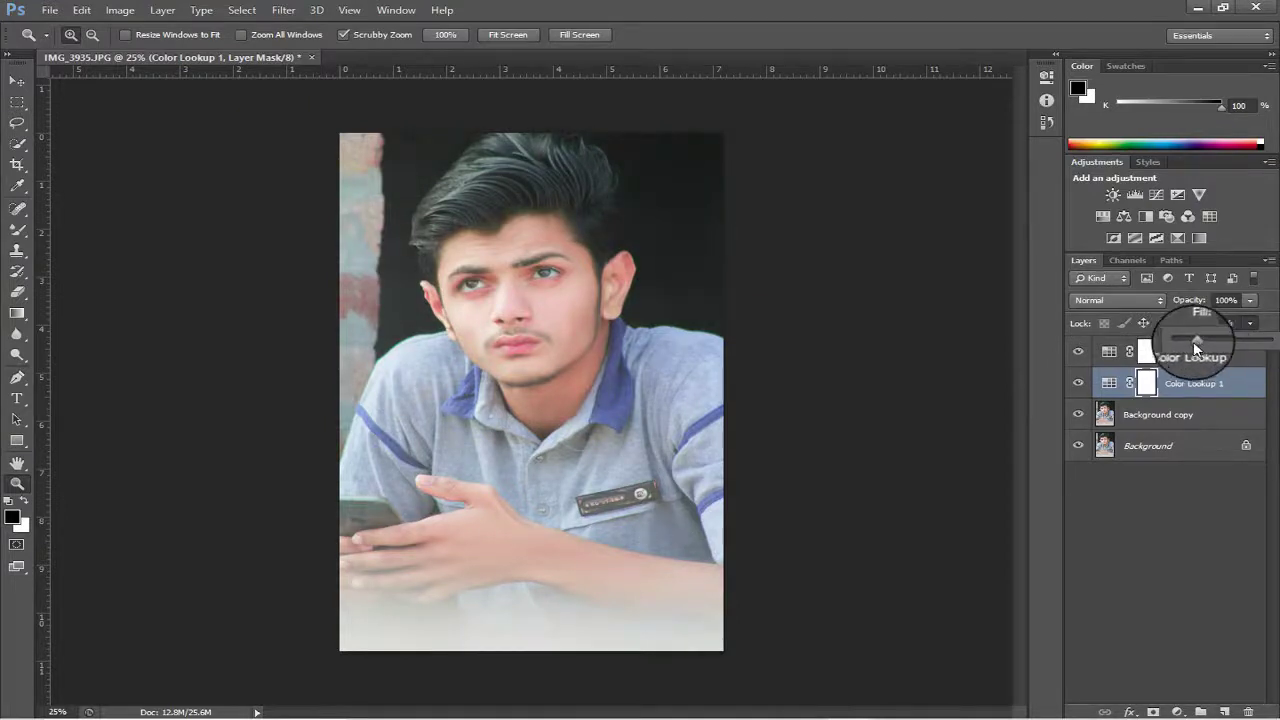
{"action": "left_click", "coordinate": [1193, 517]}
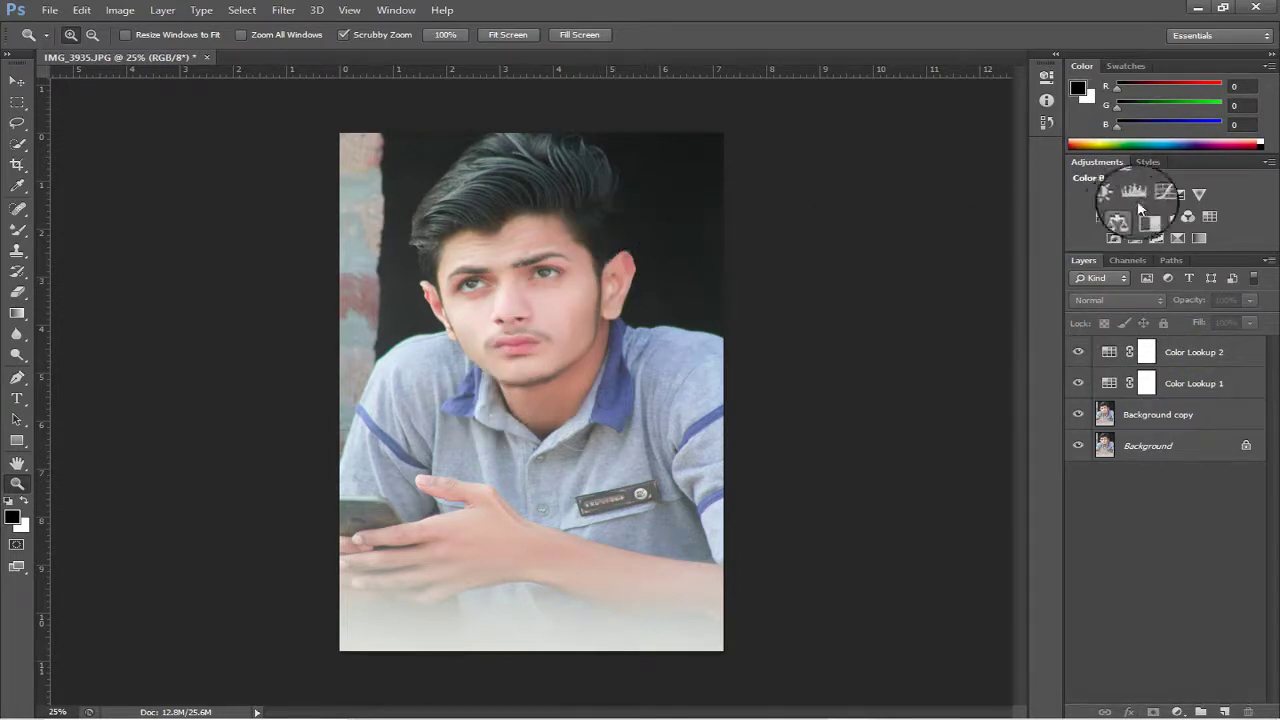
Add a Selective Color layer, cutting yellow and black in Reds and yellow in Yellows to -16.
{"action": "left_click", "coordinate": [1200, 238]}
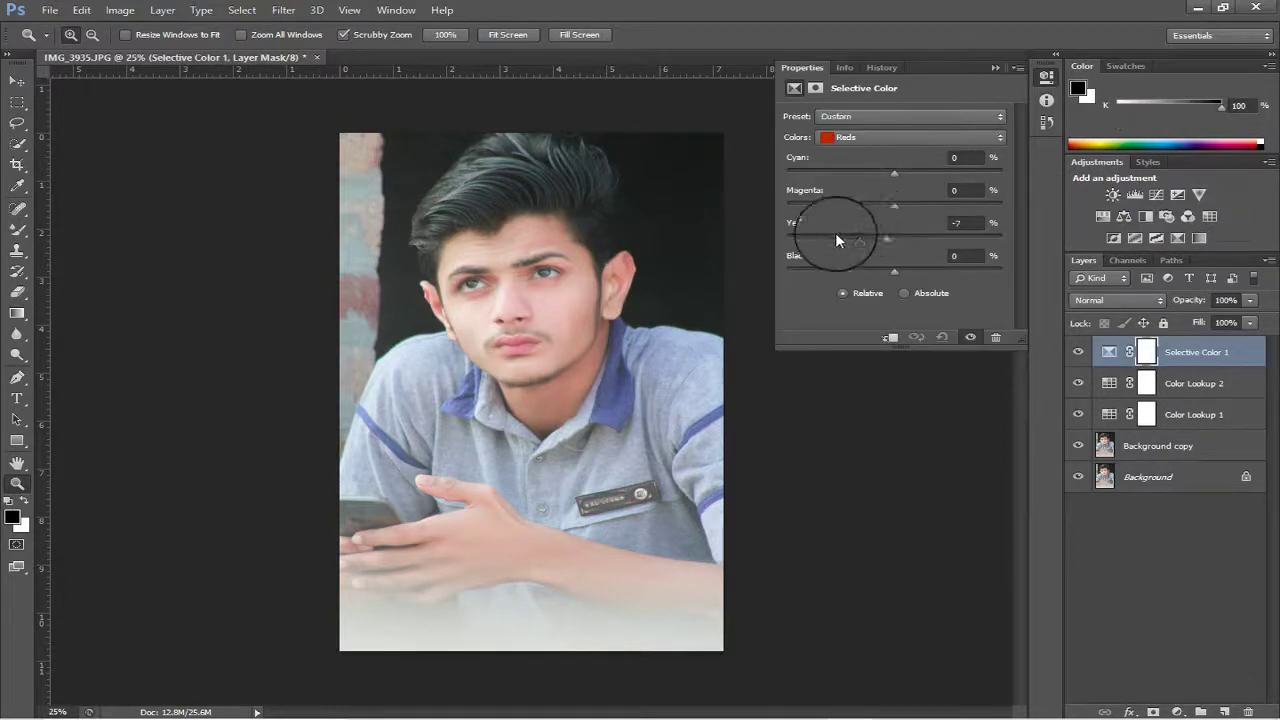
{"action": "left_click_drag", "start_coordinate": [836, 240], "coordinate": [915, 235]}
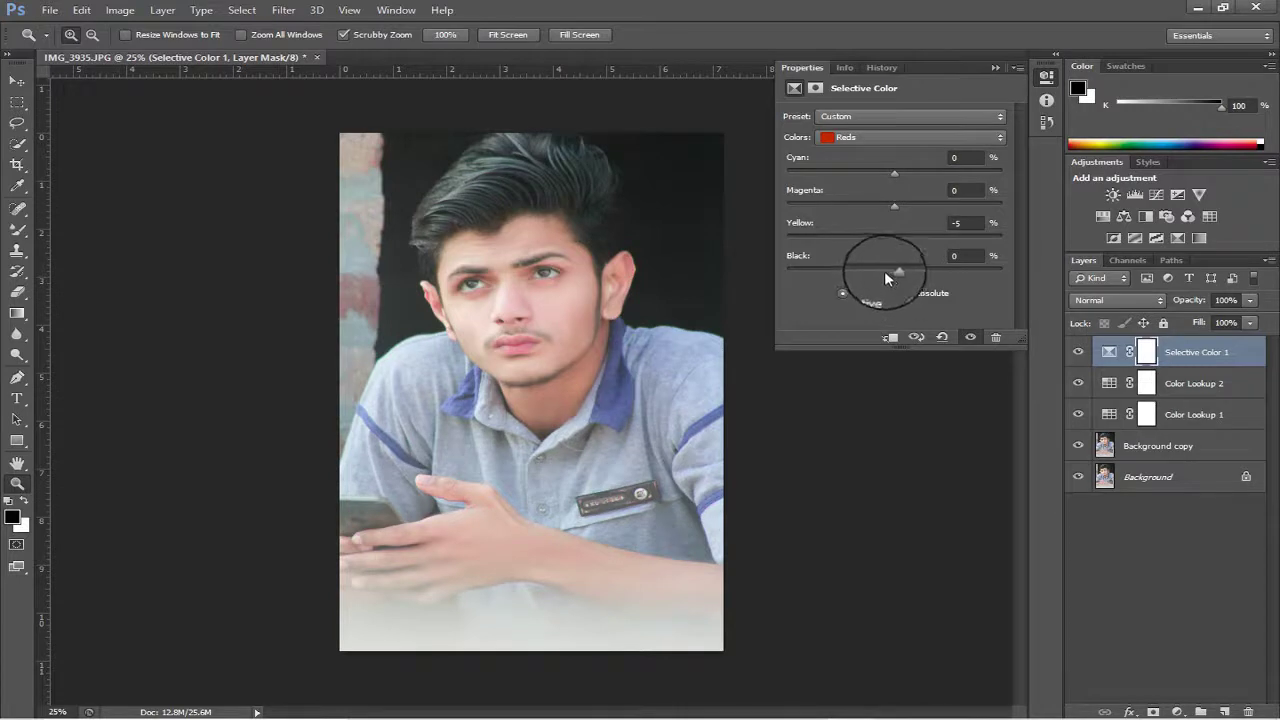
{"action": "left_click_drag", "start_coordinate": [884, 270], "coordinate": [873, 276]}
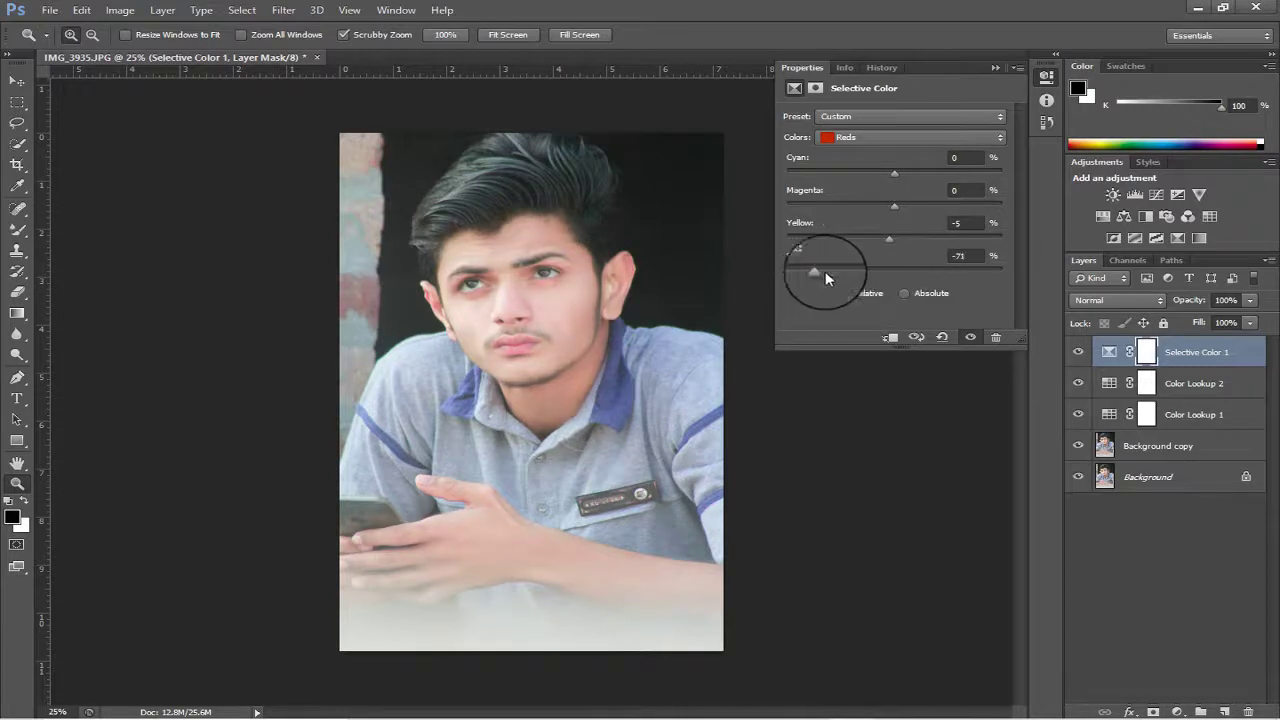
{"action": "left_click", "coordinate": [905, 149]}
{"action": "left_click", "coordinate": [894, 166]}
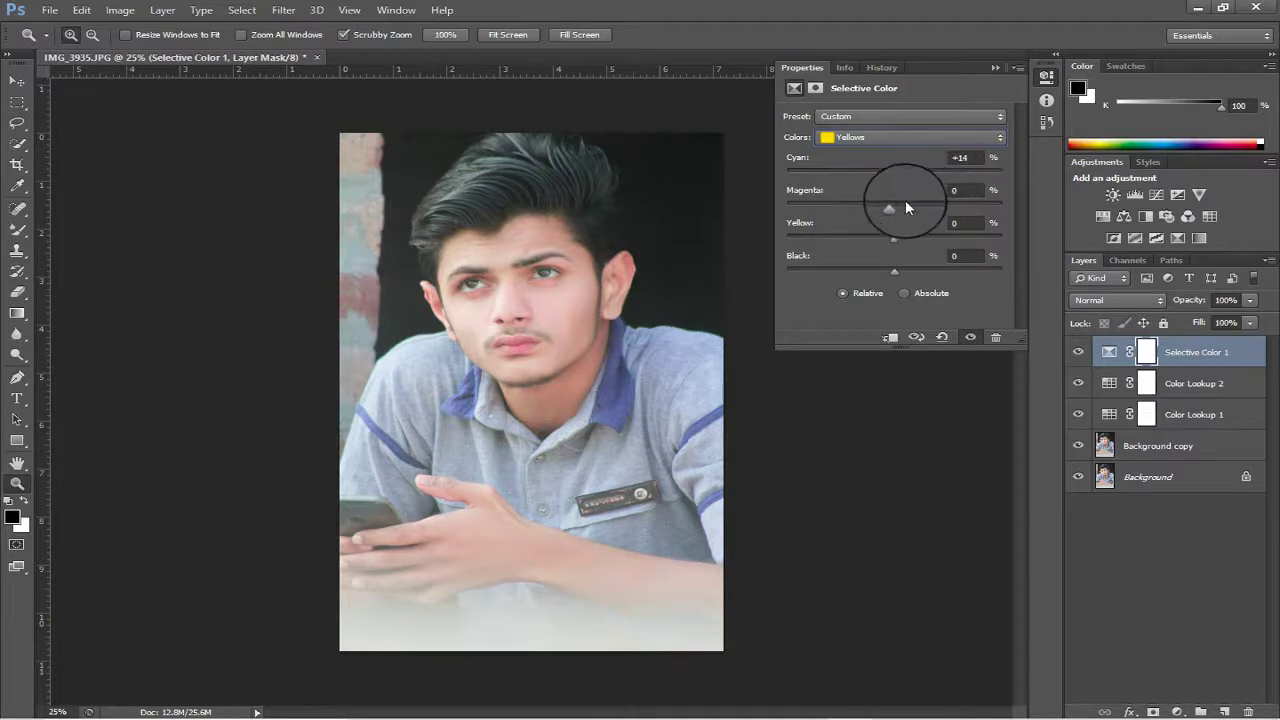
{"action": "mouse_move", "coordinate": [820, 247]}
{"action": "left_mouse_down"}
{"action": "mouse_move", "coordinate": [984, 251]}
{"action": "mouse_move", "coordinate": [892, 251]}
{"action": "mouse_move", "coordinate": [850, 278]}
{"action": "left_mouse_up"}
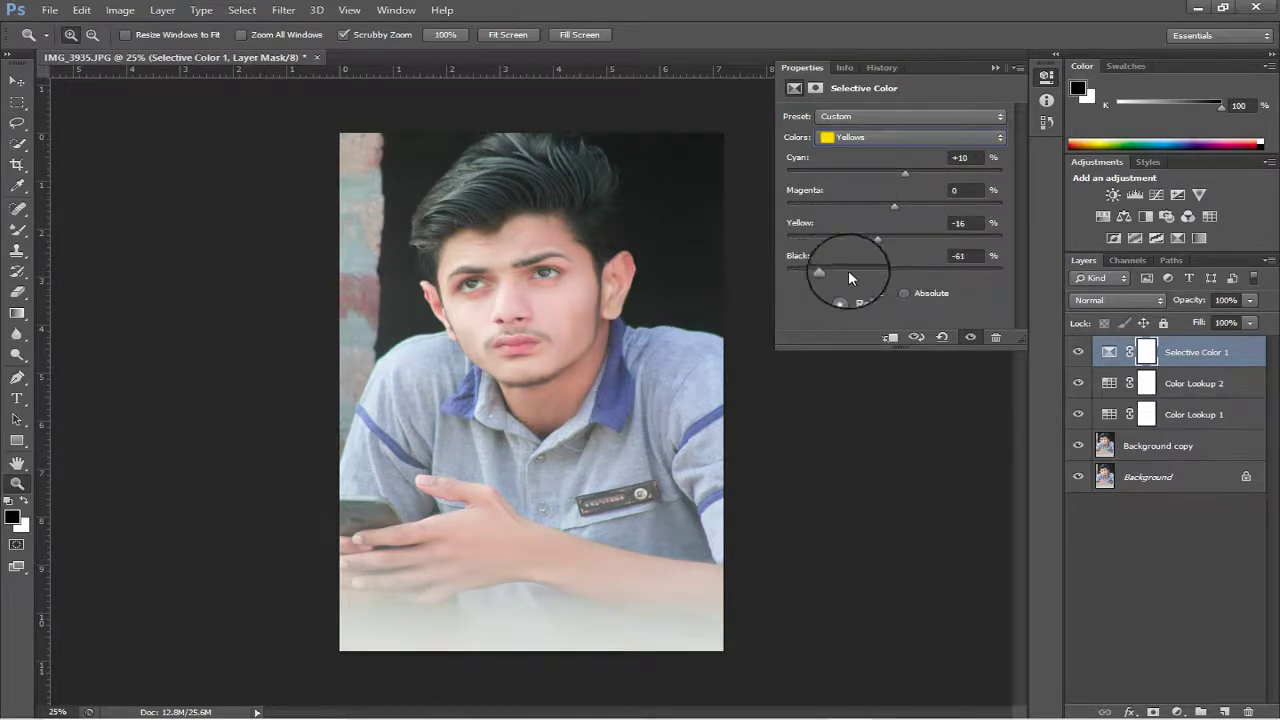
Set the Whites to Cyan +60, Yellow +21 and Black -19.
{"action": "left_click", "coordinate": [910, 137]}
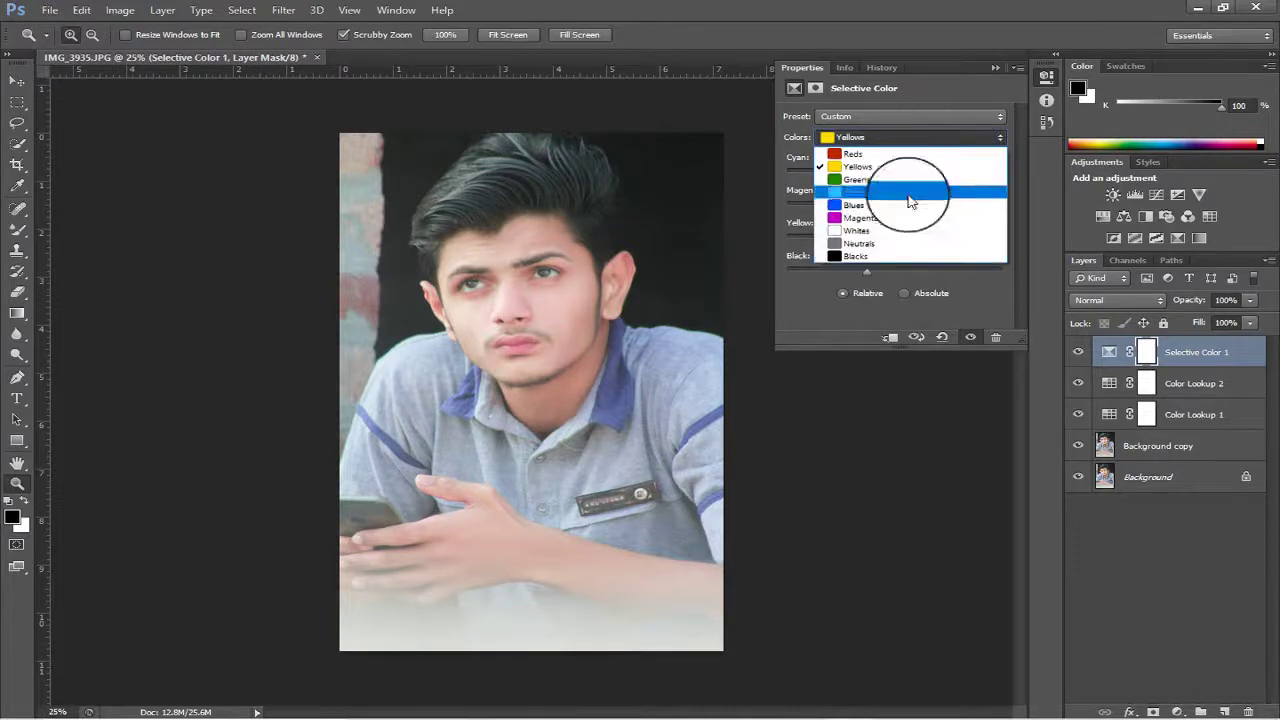
{"action": "left_click", "coordinate": [914, 214]}
{"action": "mouse_move", "coordinate": [921, 174]}
{"action": "left_mouse_down"}
{"action": "mouse_move", "coordinate": [990, 172]}
{"action": "mouse_move", "coordinate": [956, 170]}
{"action": "left_mouse_up"}
{"action": "mouse_move", "coordinate": [894, 206]}
{"action": "left_mouse_down"}
{"action": "mouse_move", "coordinate": [921, 206]}
{"action": "mouse_move", "coordinate": [924, 234]}
{"action": "mouse_move", "coordinate": [845, 272]}
{"action": "mouse_move", "coordinate": [874, 268]}
{"action": "left_mouse_up"}
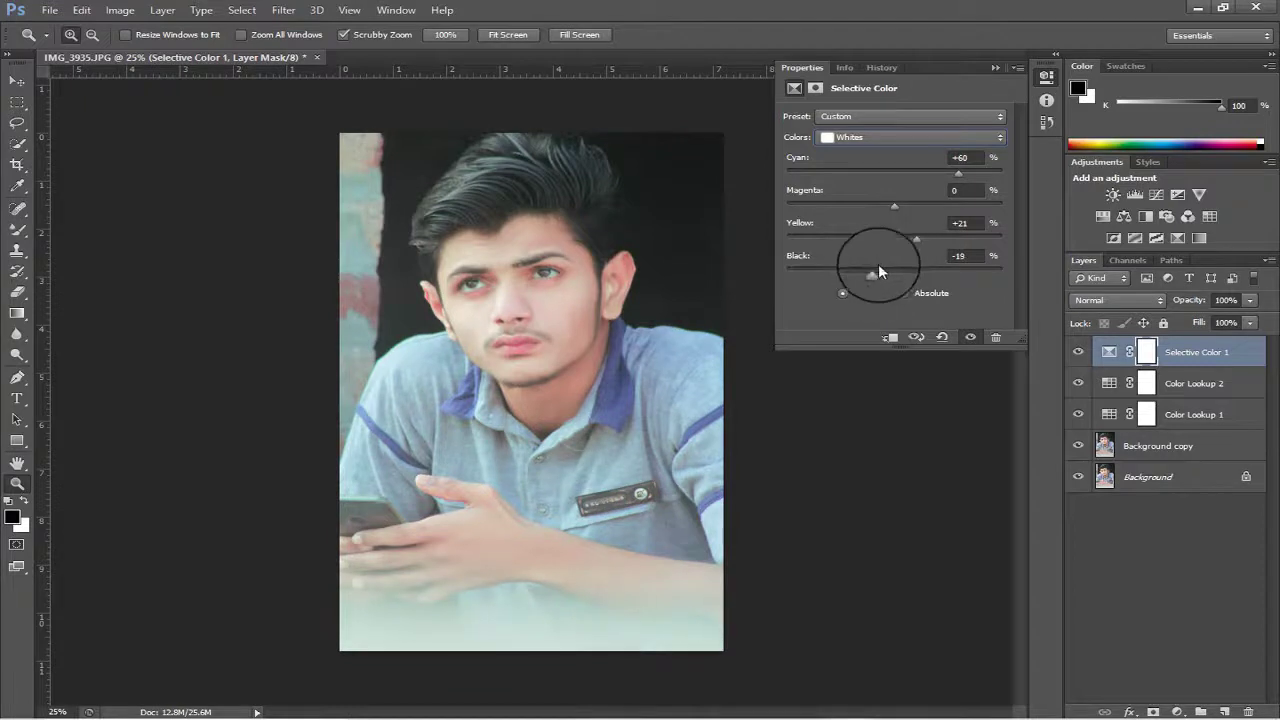
{"action": "left_click", "coordinate": [997, 68]}
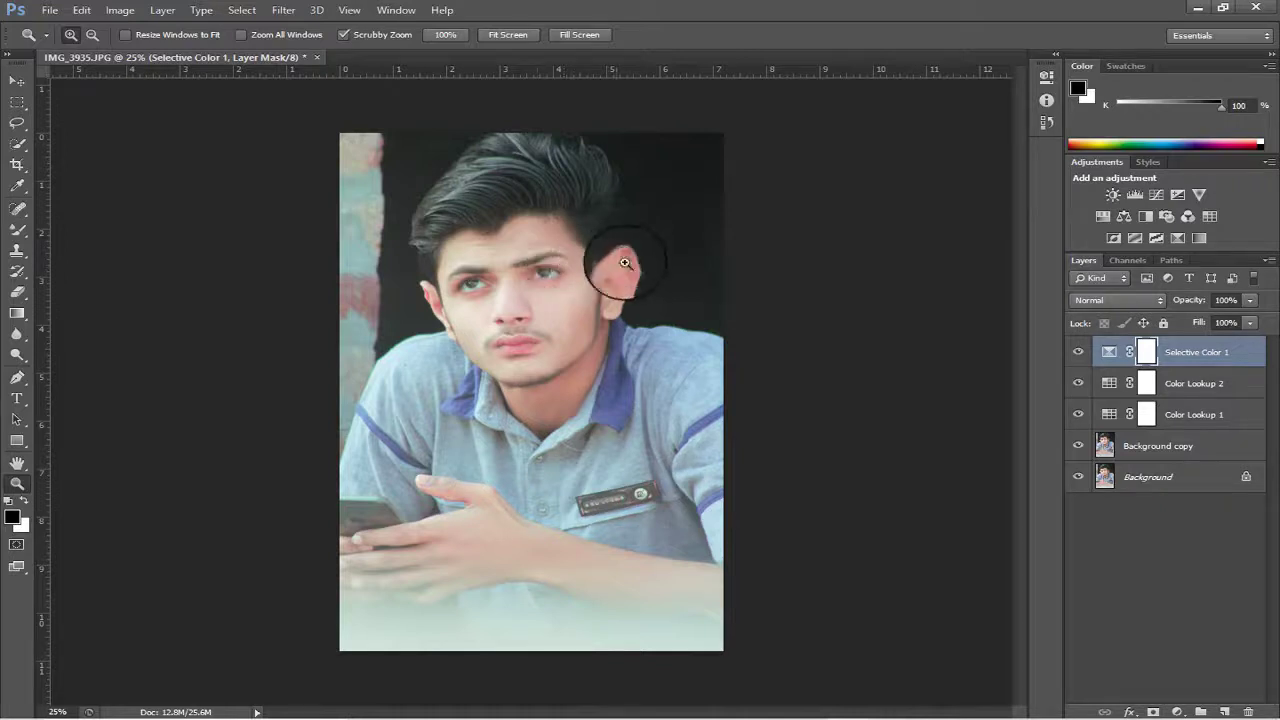
Delete the Background copy, Color Lookup and Selective Color layers, leaving only Background.
{"action": "left_click", "coordinate": [1137, 453]}
{"action": "key", "text": "Delete"}
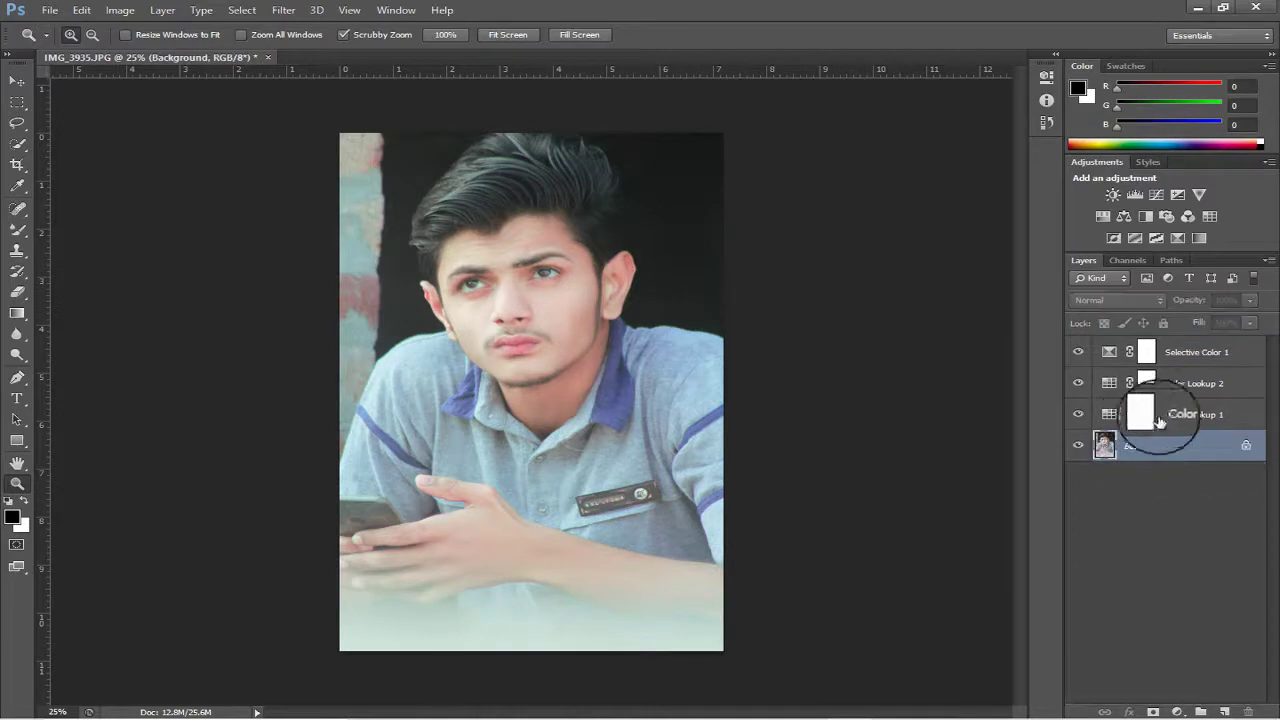
{"action": "left_click", "coordinate": [1148, 415]}
{"action": "key", "text": "Delete"}
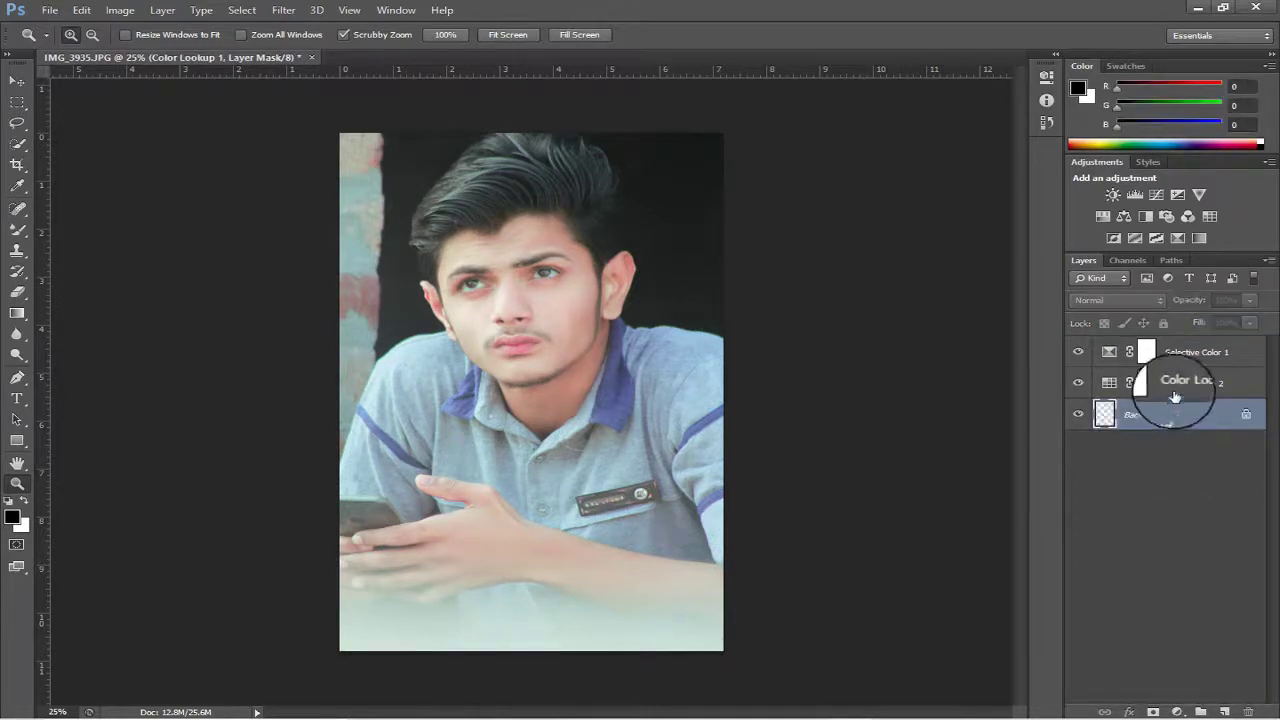
{"action": "left_click", "coordinate": [1165, 384]}
{"action": "key", "text": "Delete"}
{"action": "left_click", "coordinate": [1182, 362]}
{"action": "key", "text": "Delete"}
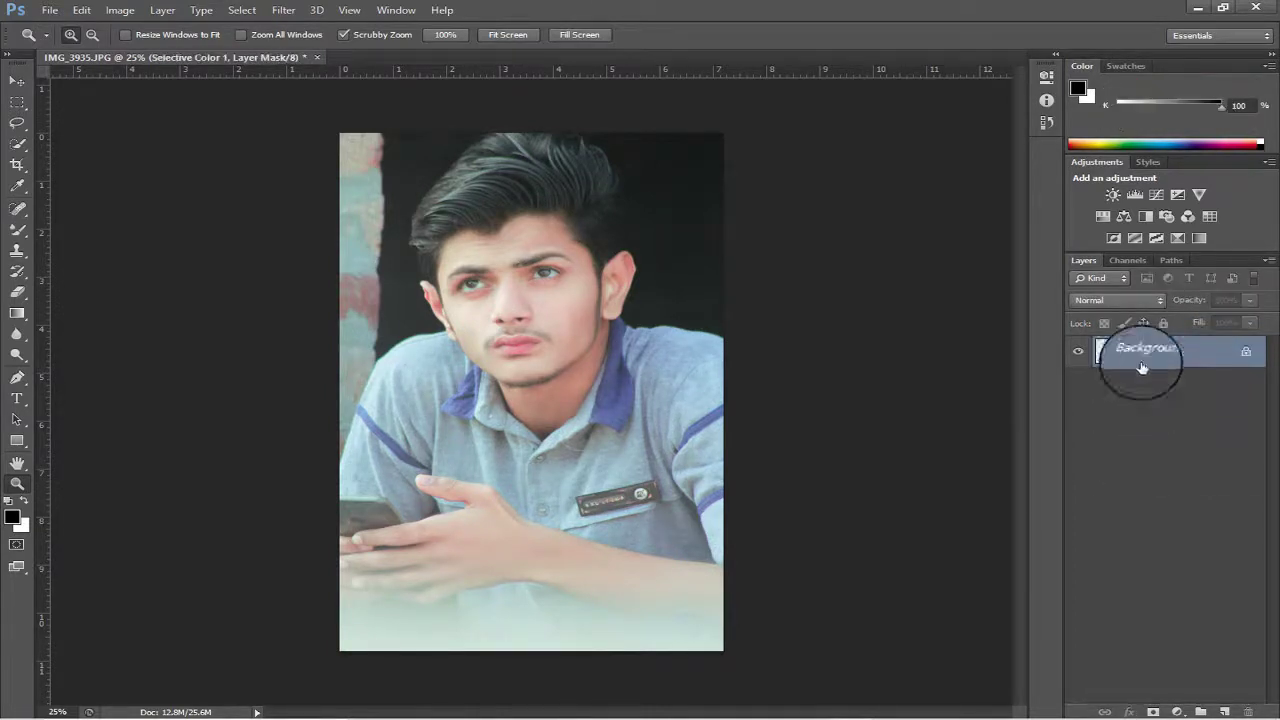
Push the hair higher and fuller with Liquify's Forward Warp and apply it.
{"action": "left_click", "coordinate": [283, 10]}
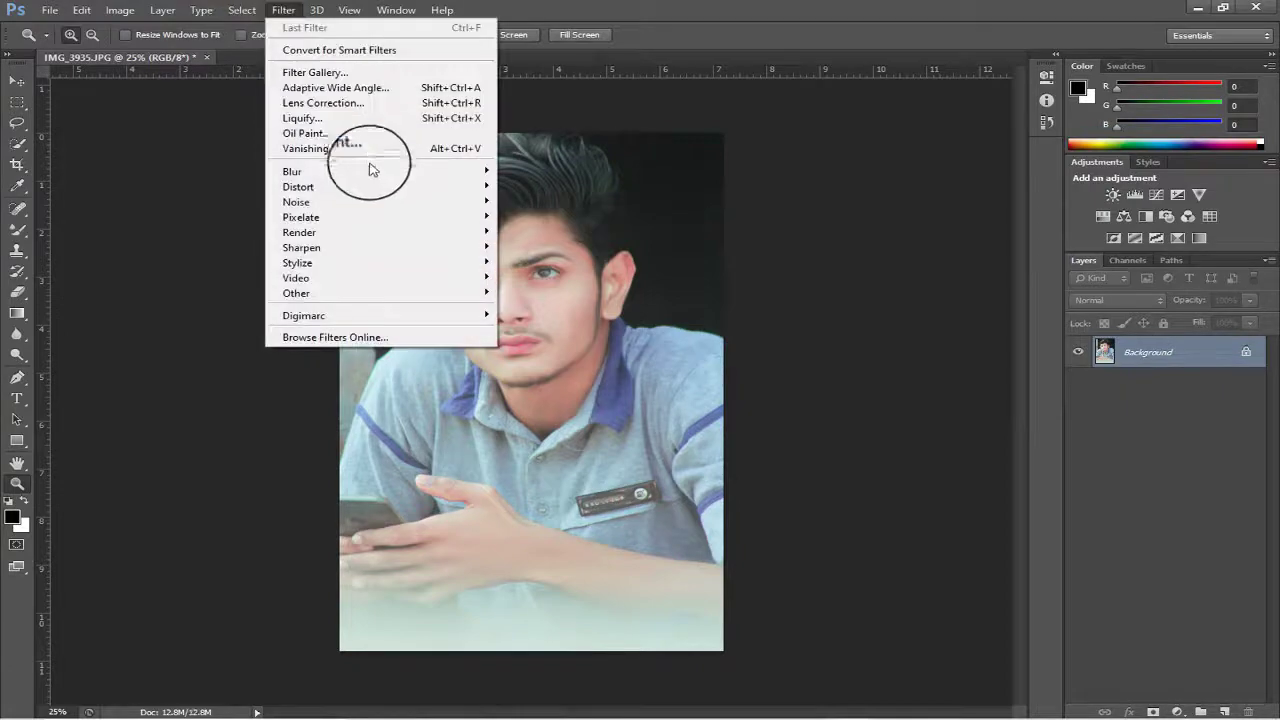
{"action": "left_click", "coordinate": [352, 116]}
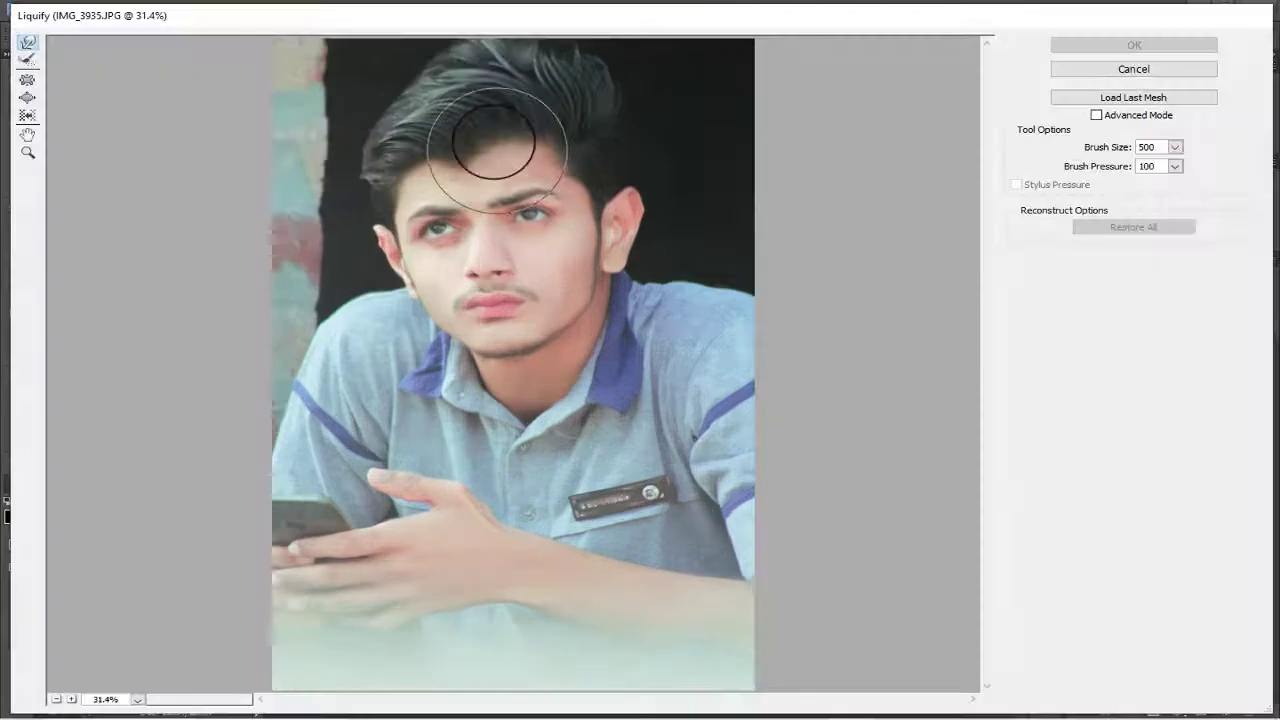
{"action": "left_click_drag", "start_coordinate": [493, 143], "coordinate": [392, 80]}
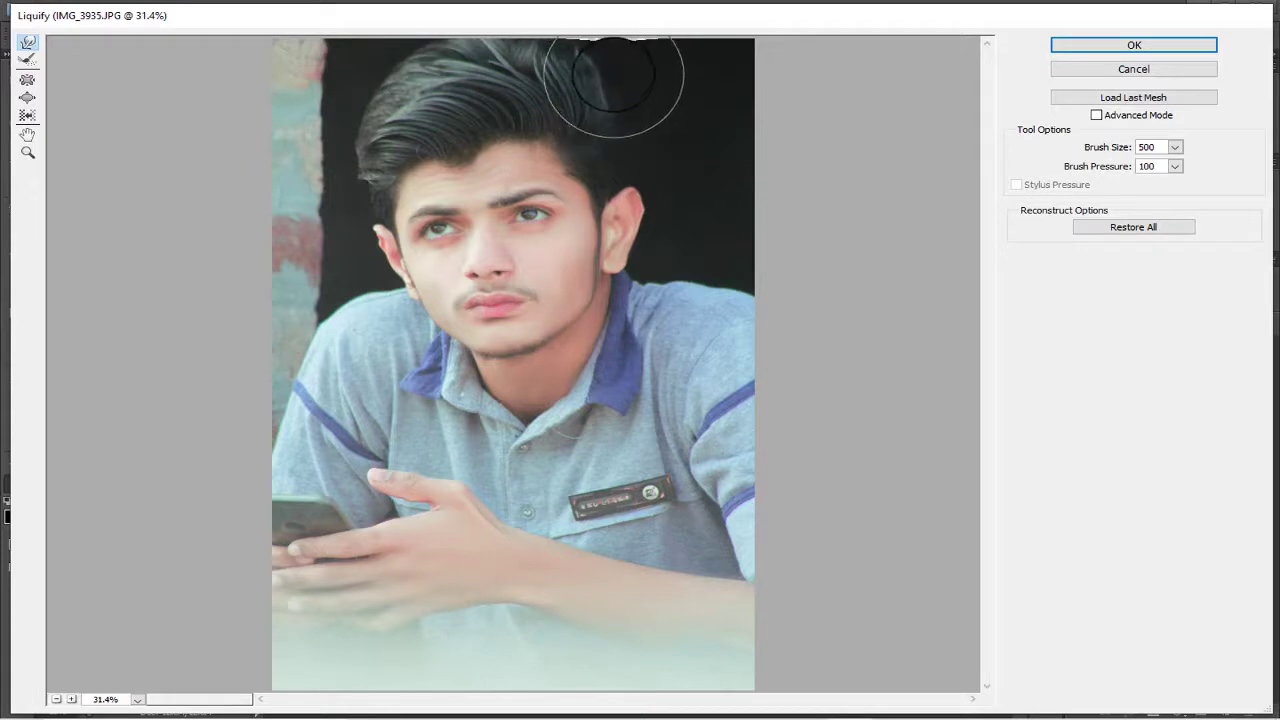
{"action": "key", "text": "bracketleft"}
{"action": "key", "text": "bracketleft"}
{"action": "key", "text": "bracketleft"}
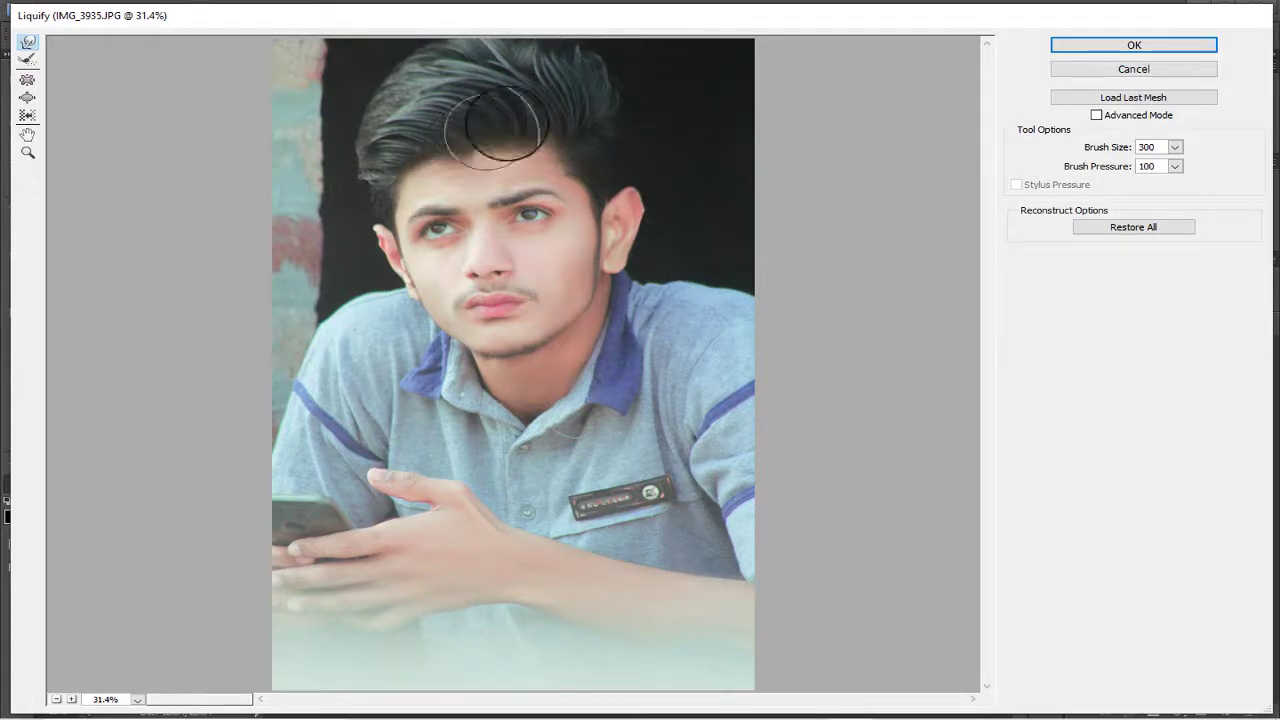
{"action": "key", "text": "bracketright"}
{"action": "left_click_drag", "start_coordinate": [520, 50], "coordinate": [455, 86]}
{"action": "key", "text": "bracketright"}
{"action": "key", "text": "bracketright"}
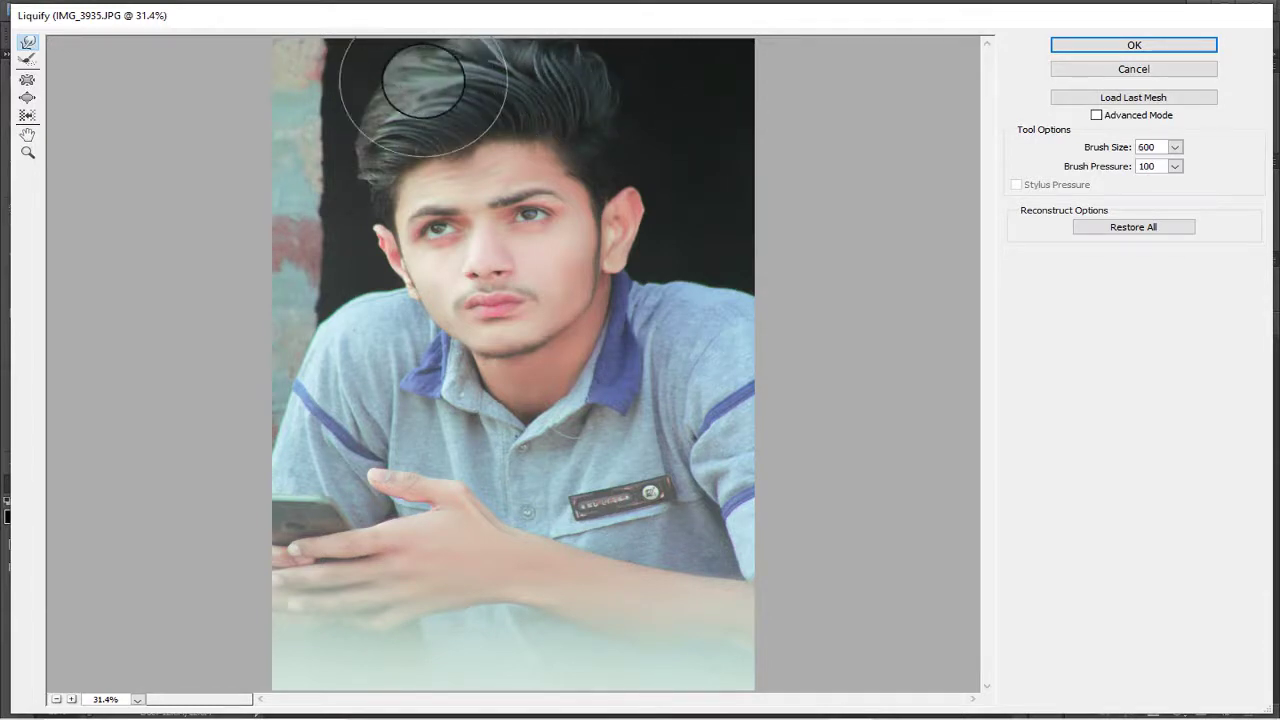
{"action": "key", "text": "bracketright"}
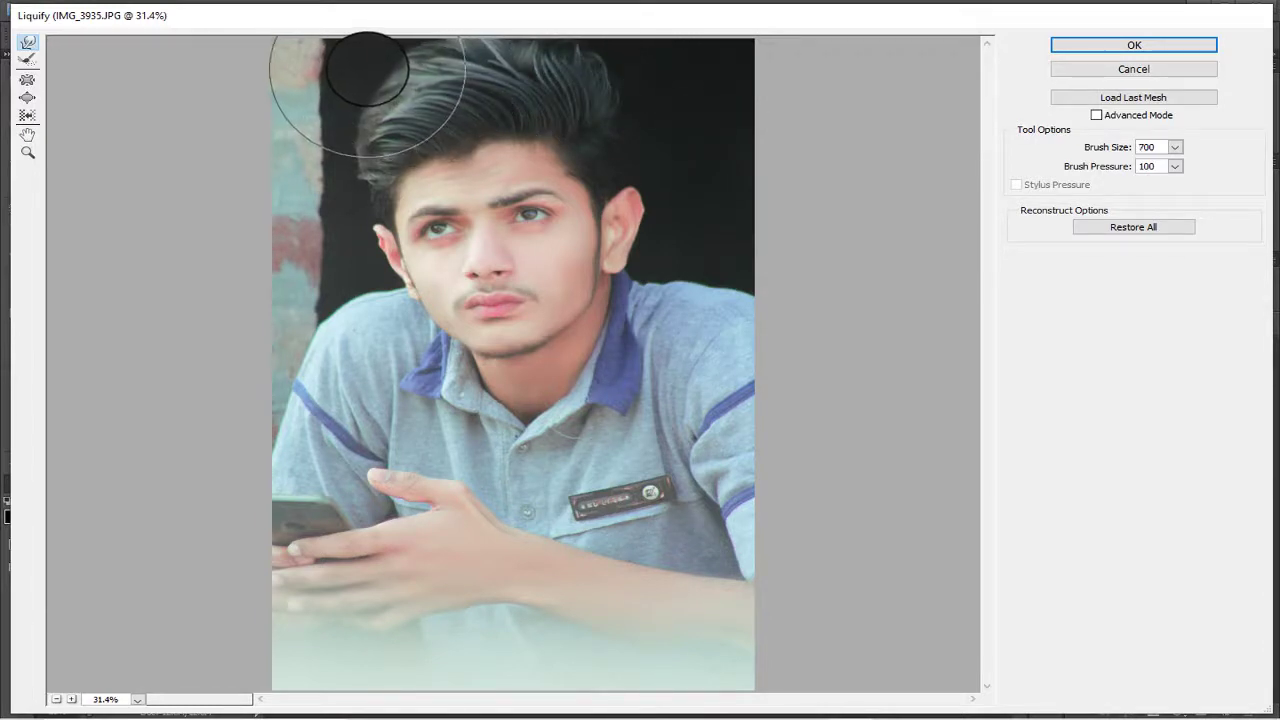
{"action": "left_click", "coordinate": [1094, 45]}
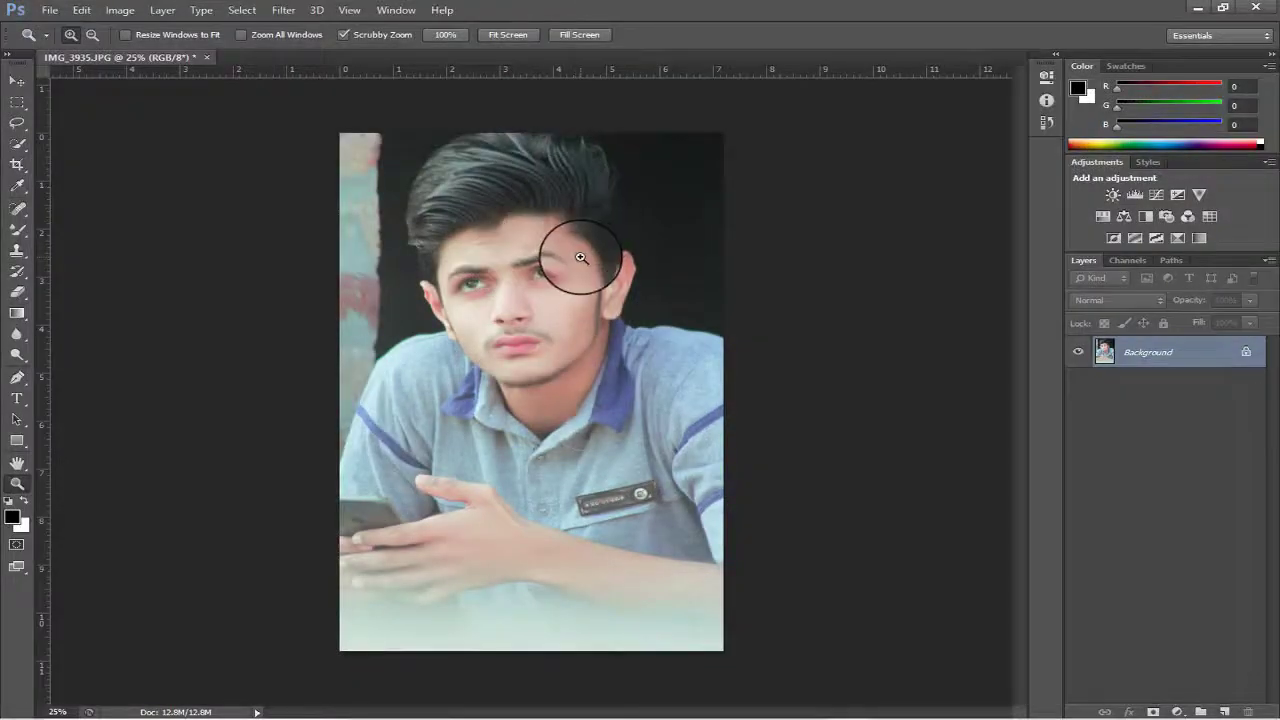
At 200% zoom, clone nearby skin across the right eyebrow to cut a small slit.
{"action": "left_click_drag", "start_coordinate": [575, 244], "coordinate": [530, 243]}
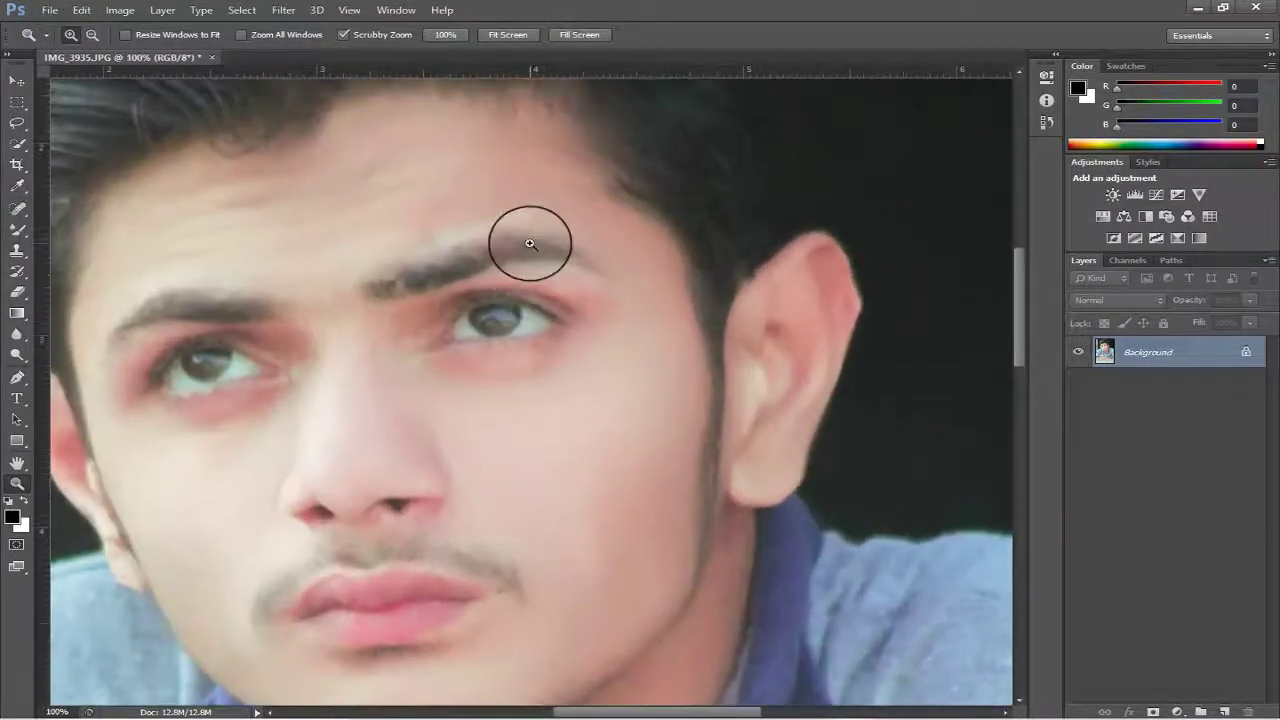
{"action": "left_click", "coordinate": [530, 243]}
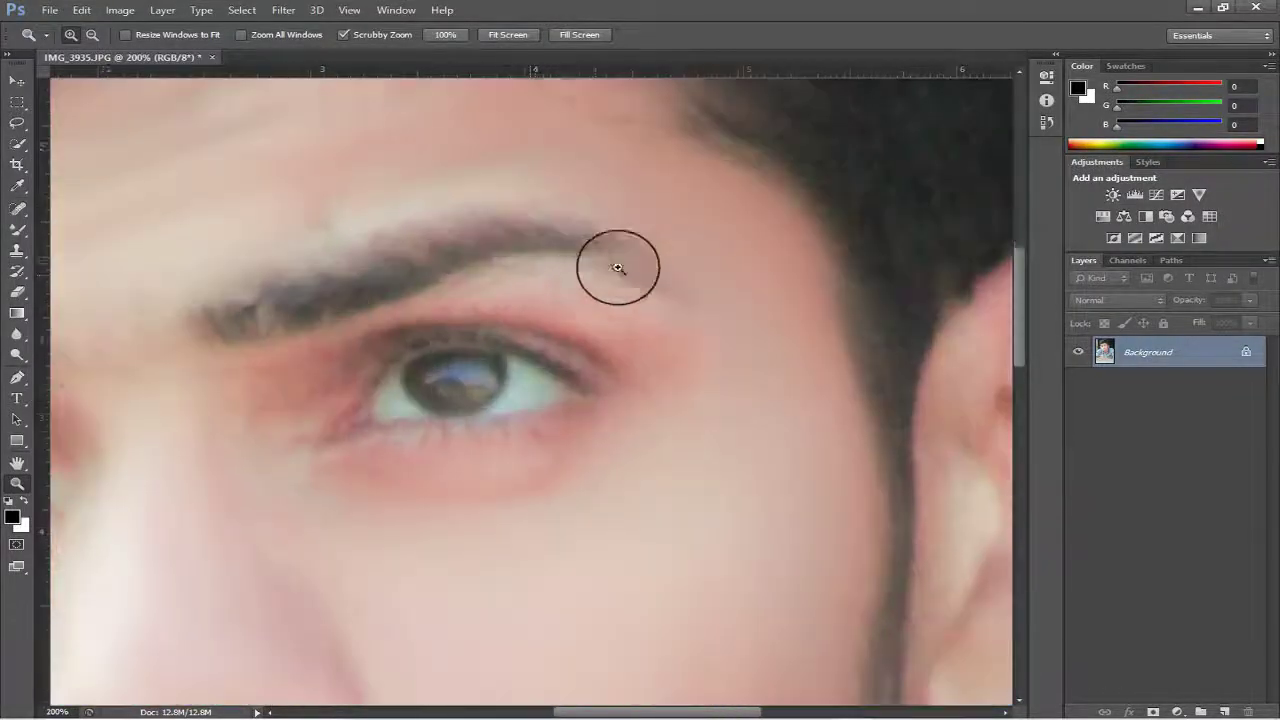
{"action": "left_click", "coordinate": [17, 249]}
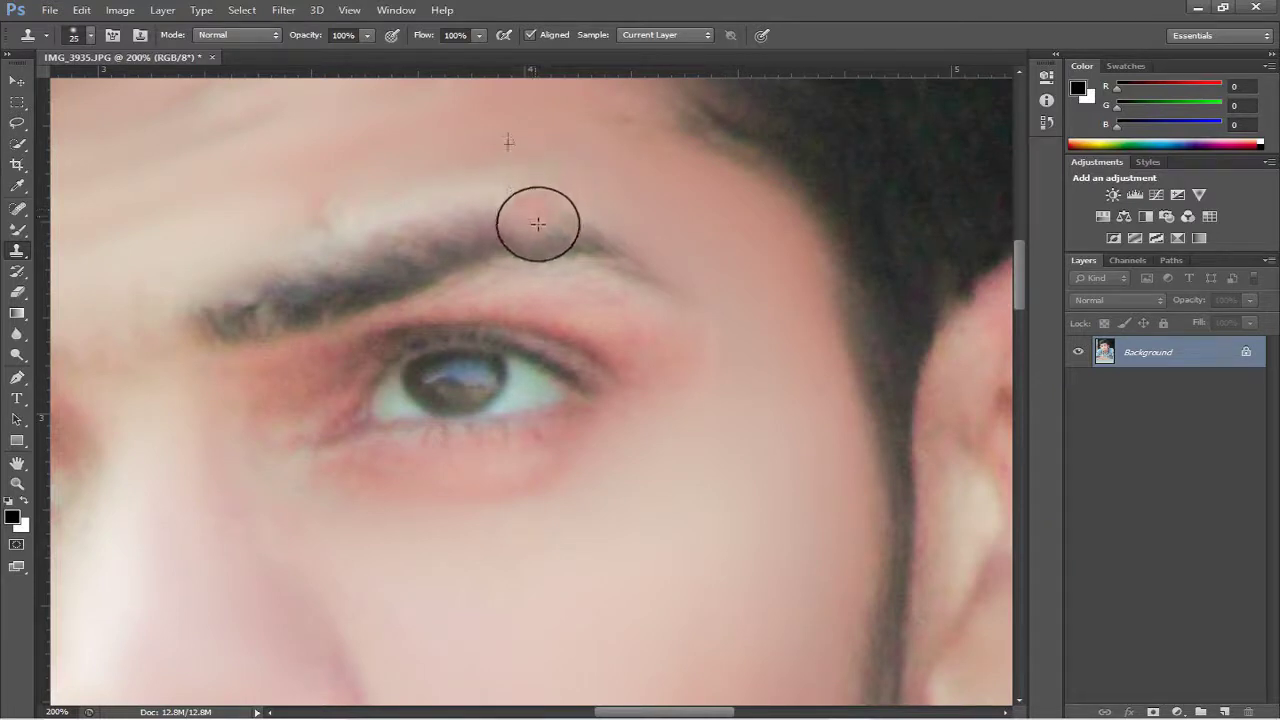
{"action": "left_click_drag", "start_coordinate": [538, 224], "coordinate": [543, 243]}
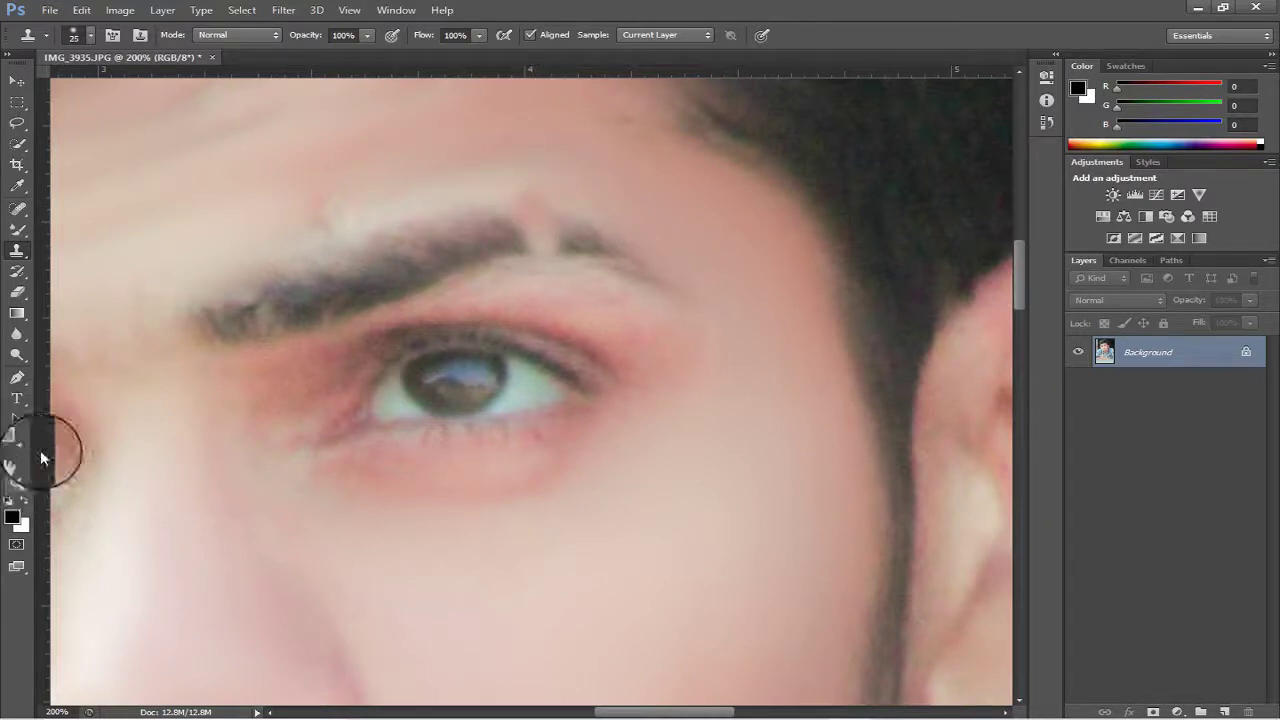
{"action": "double_click", "coordinate": [16, 483]}
Add a Curves S-curve: move the black point, lift the highlights and deepen the shadows.
{"action": "right_click", "coordinate": [560, 343]}
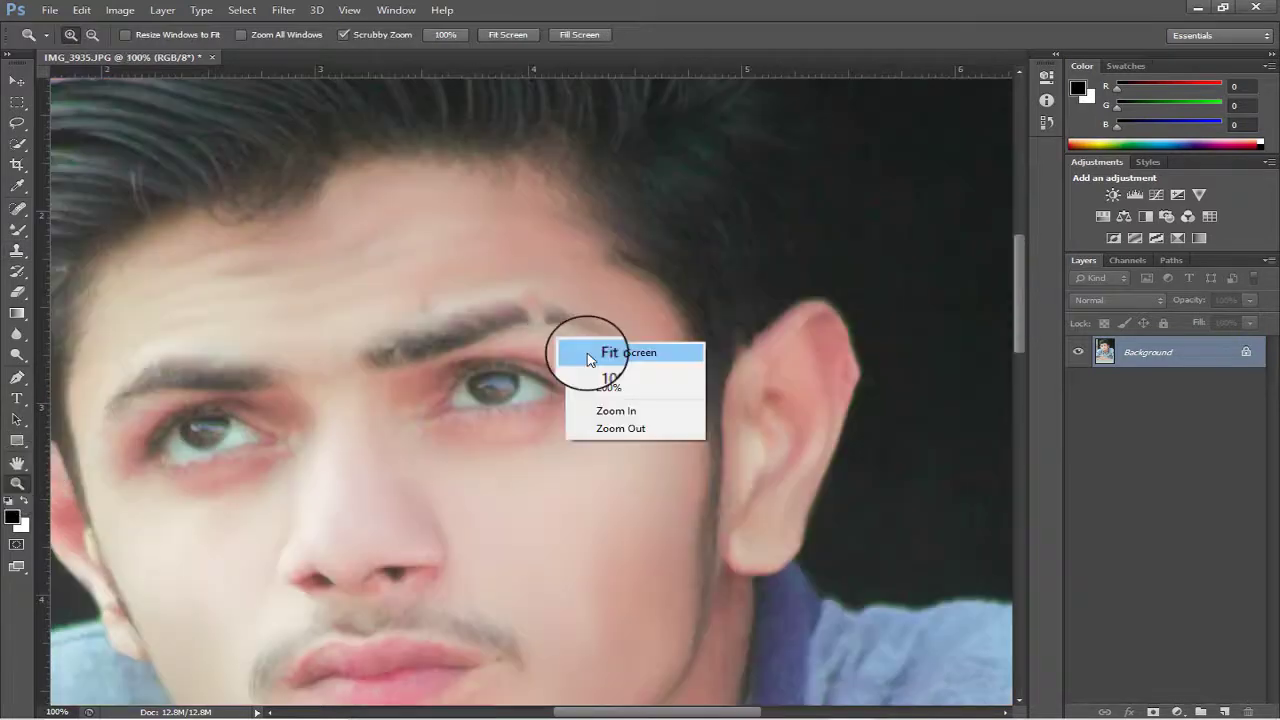
{"action": "left_click", "coordinate": [589, 360]}
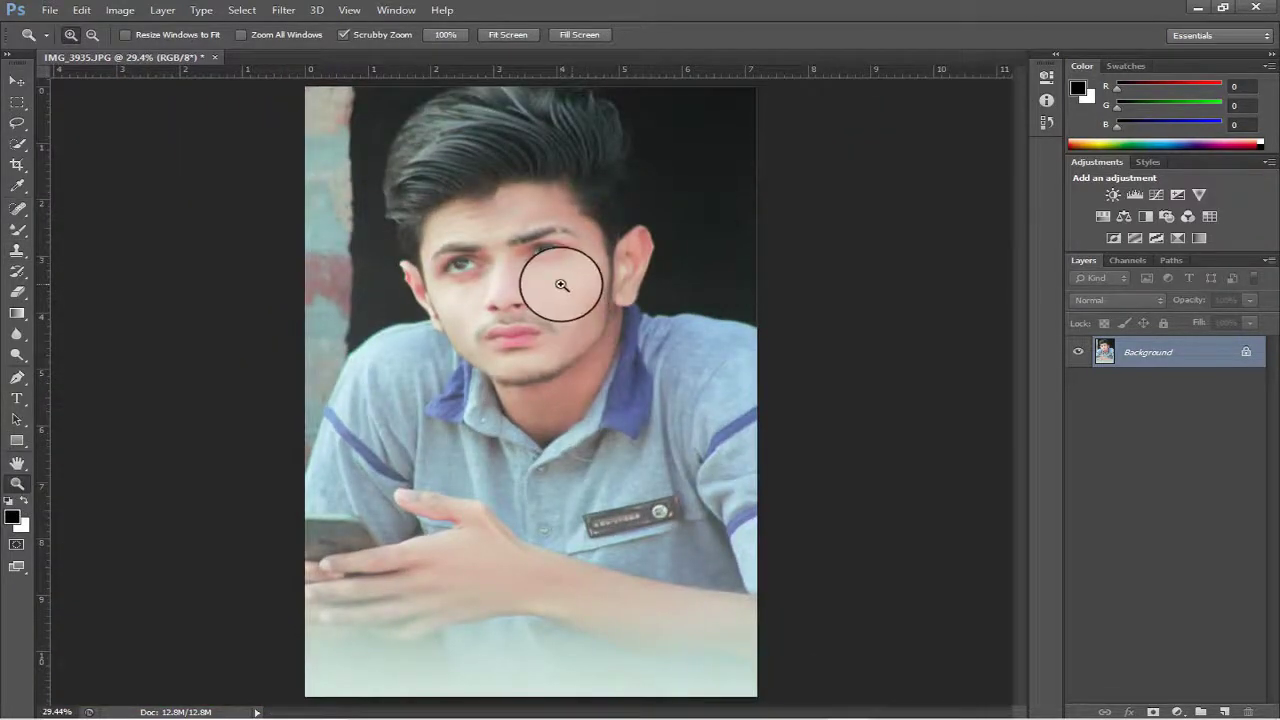
{"action": "left_click", "coordinate": [565, 282]}
{"action": "right_click", "coordinate": [555, 232]}
{"action": "left_click", "coordinate": [615, 318]}
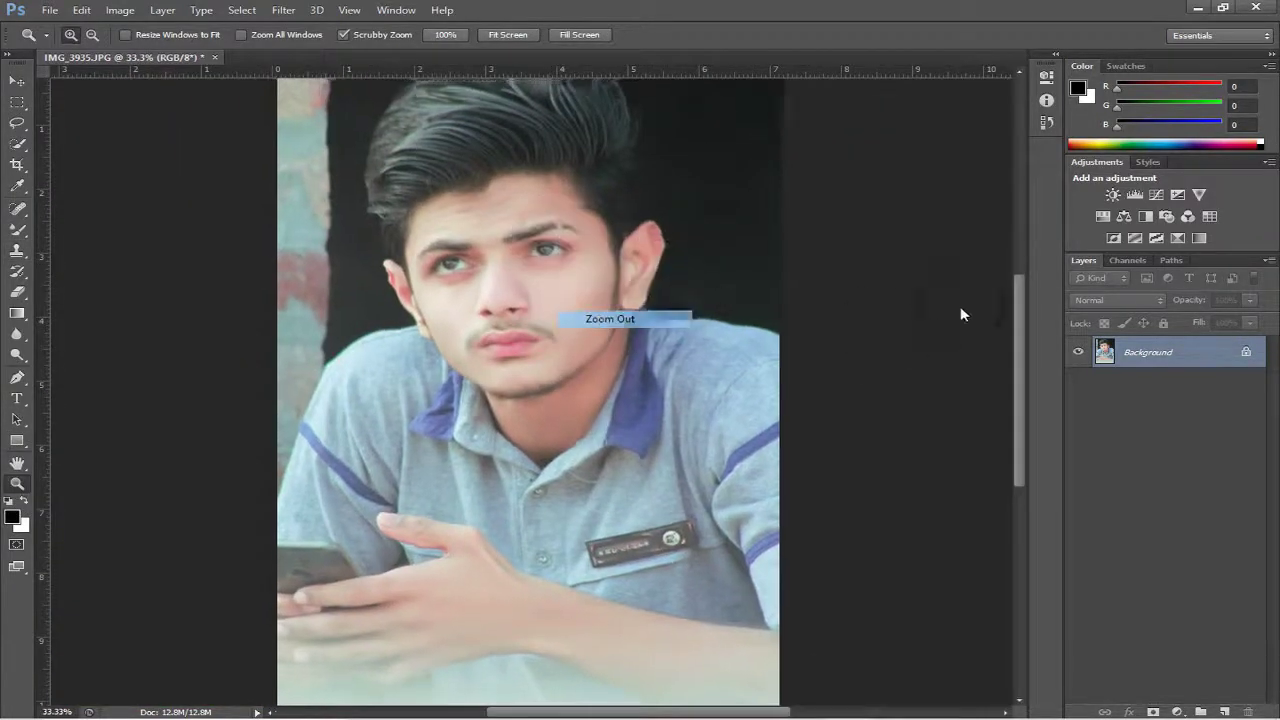
{"action": "left_click", "coordinate": [1163, 202]}
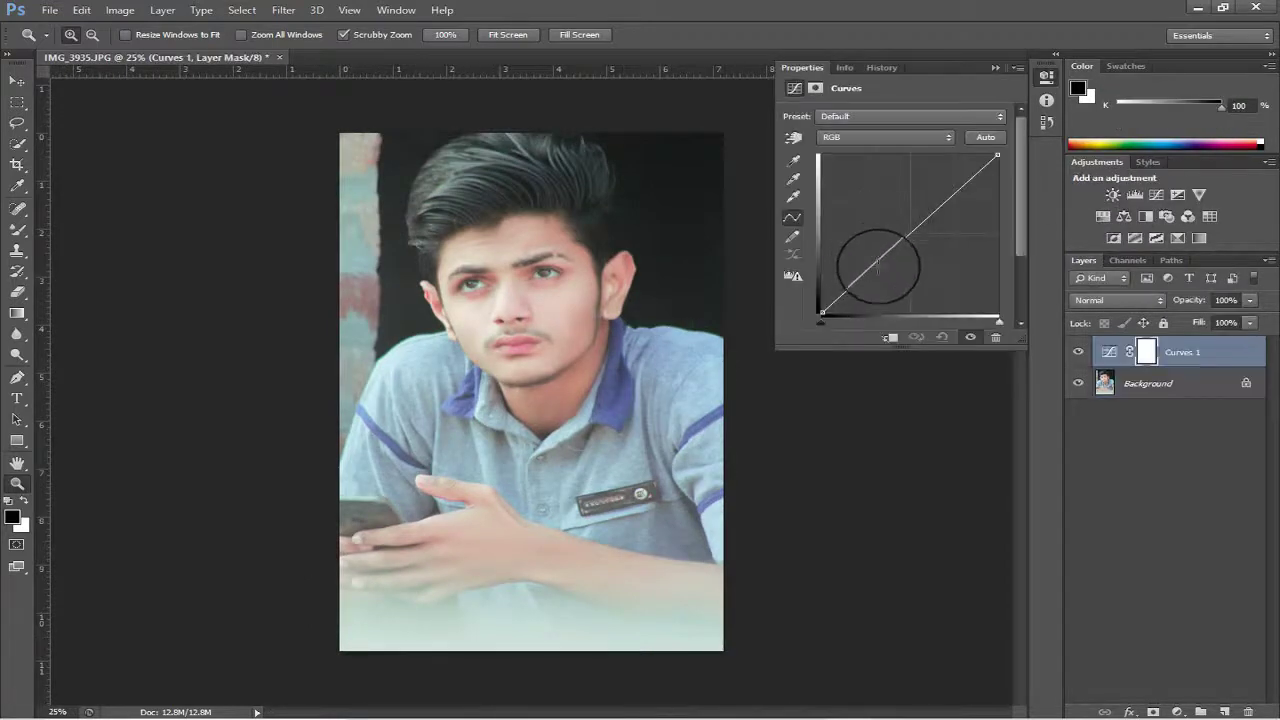
{"action": "left_click_drag", "start_coordinate": [865, 272], "coordinate": [865, 279]}
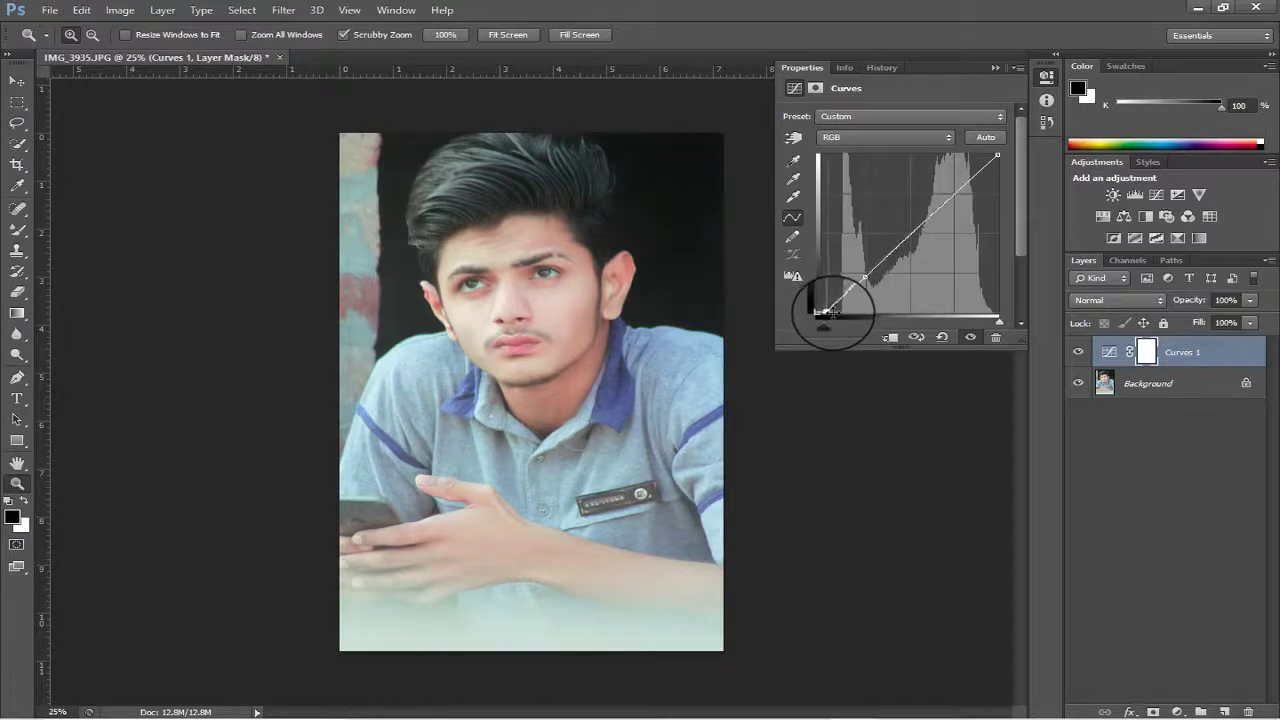
{"action": "left_click_drag", "start_coordinate": [838, 320], "coordinate": [827, 318]}
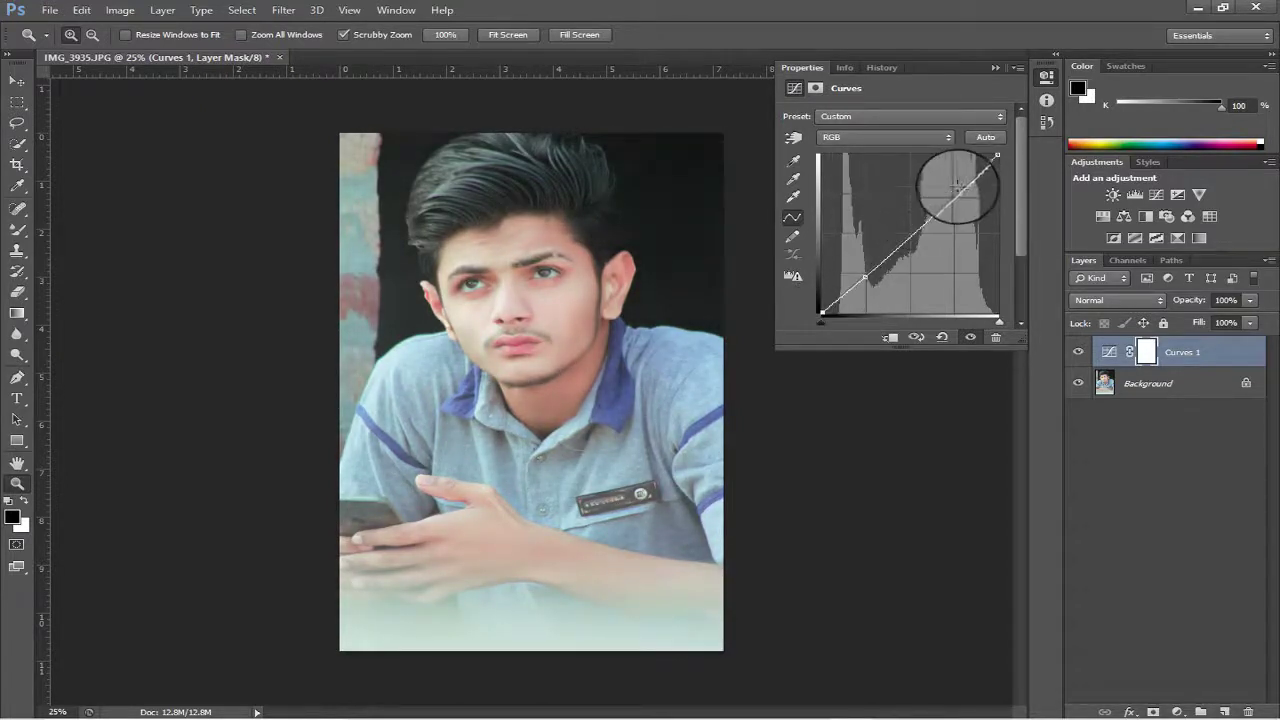
{"action": "left_click_drag", "start_coordinate": [957, 190], "coordinate": [956, 187]}
{"action": "mouse_move", "coordinate": [865, 277]}
{"action": "left_mouse_down"}
{"action": "mouse_move", "coordinate": [858, 285]}
{"action": "mouse_move", "coordinate": [869, 280]}
{"action": "left_mouse_up"}
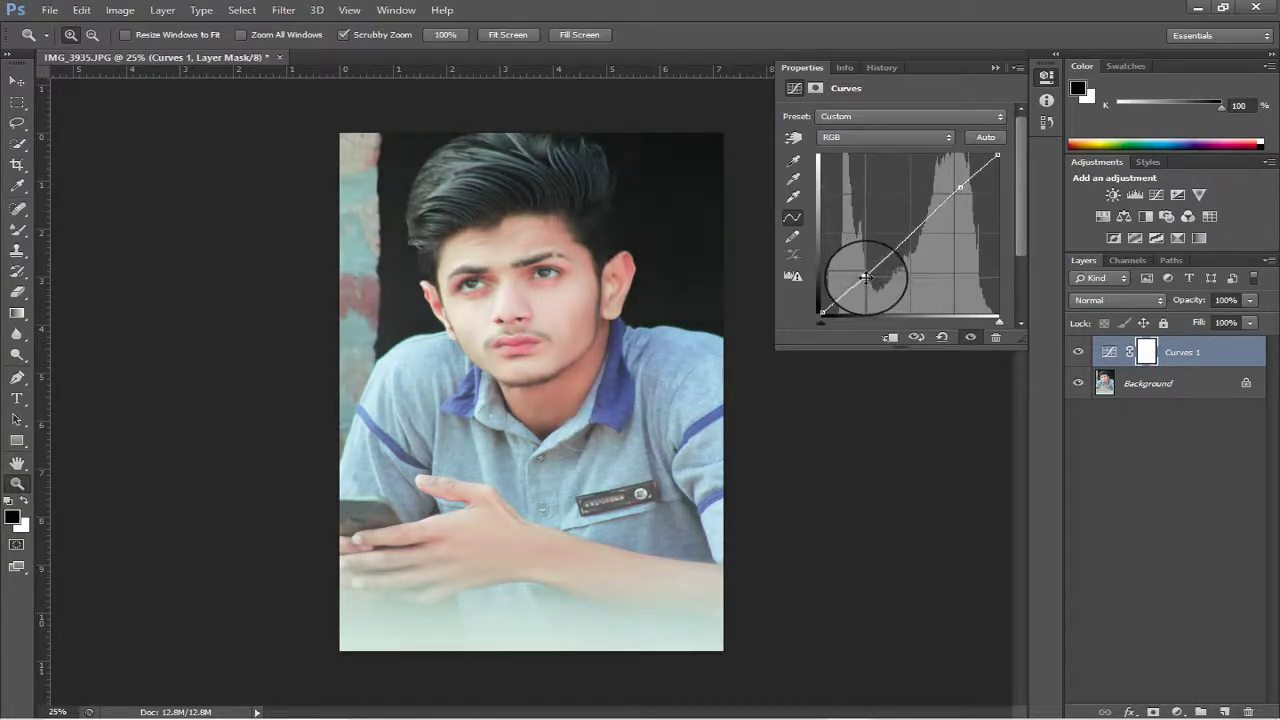
{"action": "left_click", "coordinate": [995, 68]}
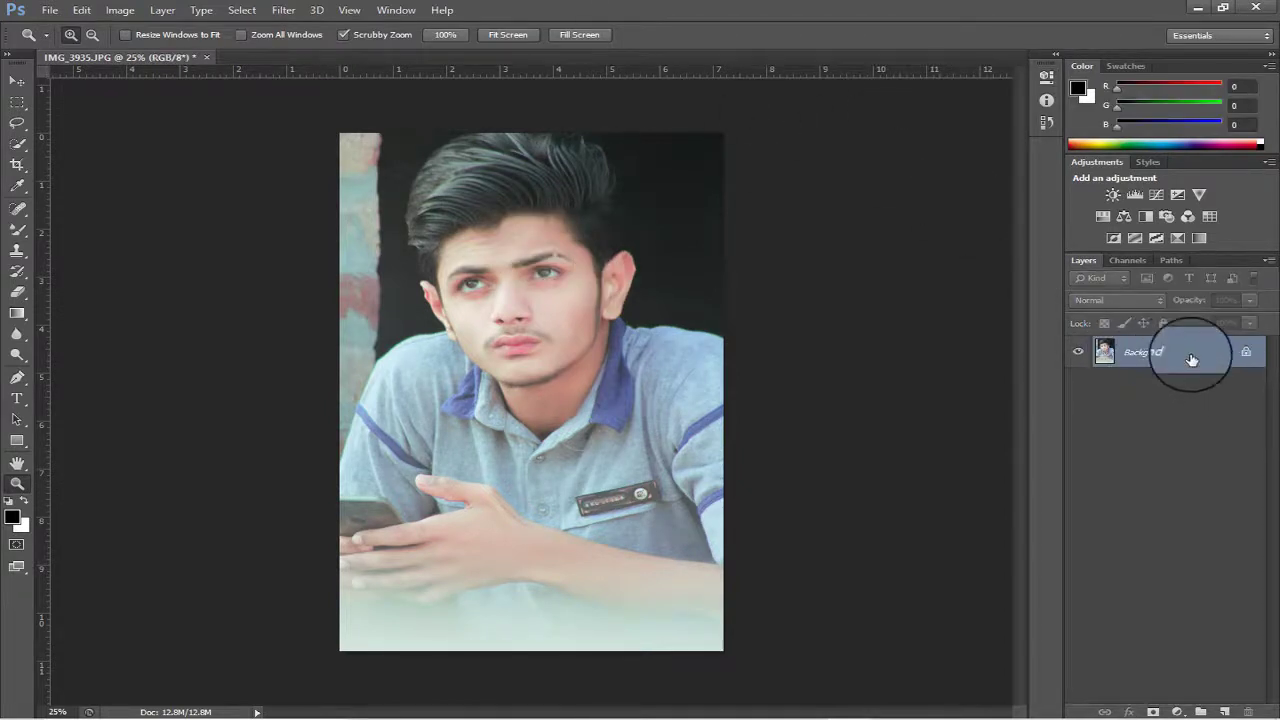
Duplicate the Background layer and convert the copy into a Smart Object.
{"action": "left_click_drag", "start_coordinate": [1130, 349], "coordinate": [1224, 710]}
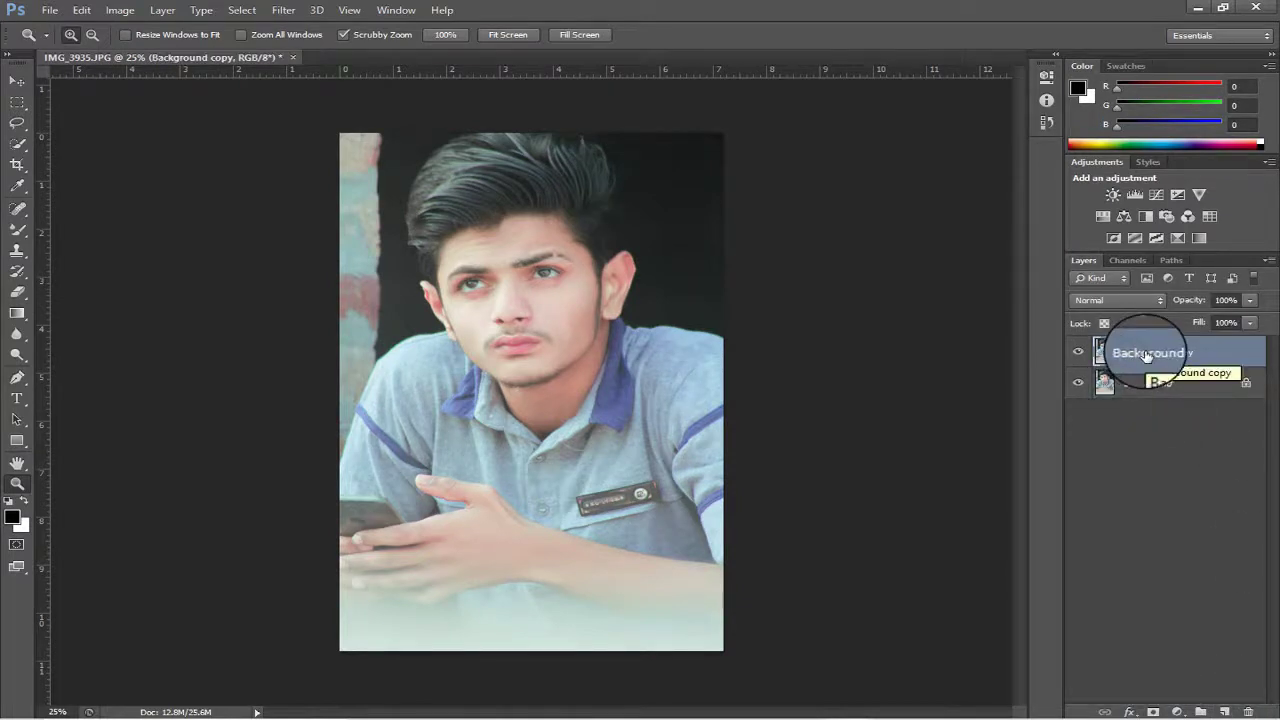
{"action": "right_click", "coordinate": [1205, 352]}
{"action": "left_click", "coordinate": [922, 354]}
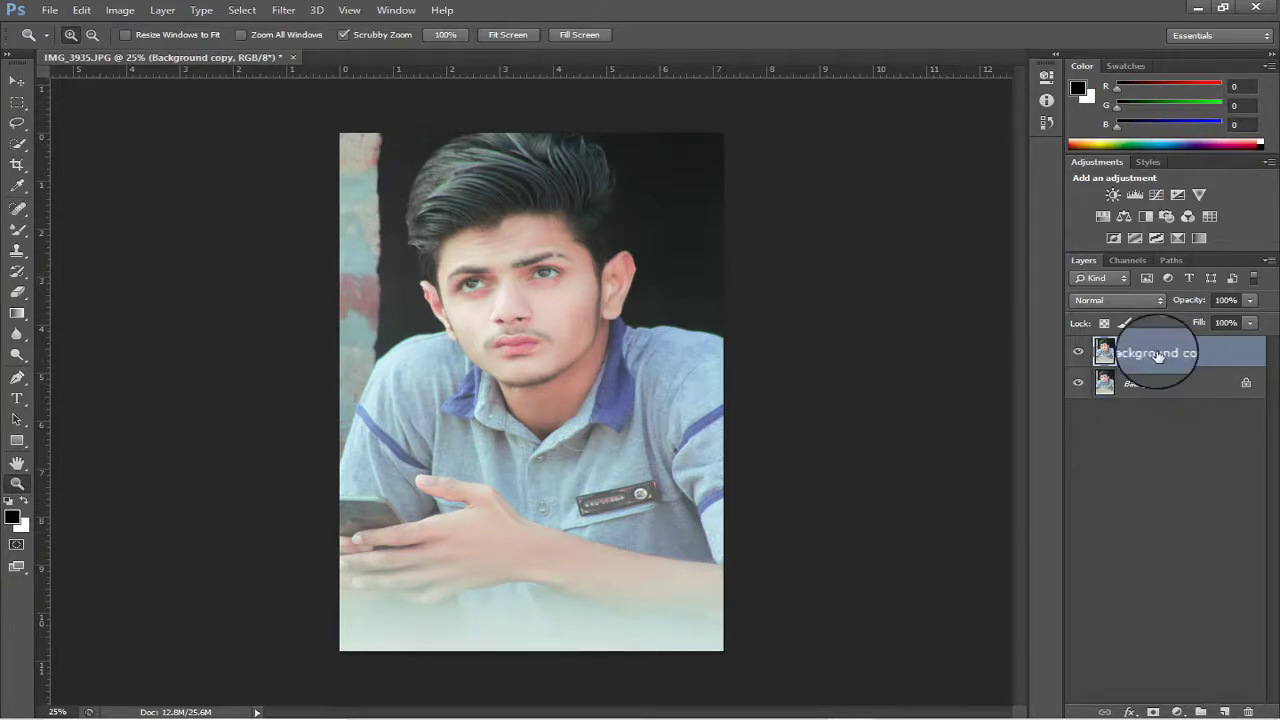
{"action": "right_click", "coordinate": [1157, 355]}
{"action": "left_click", "coordinate": [1034, 206]}
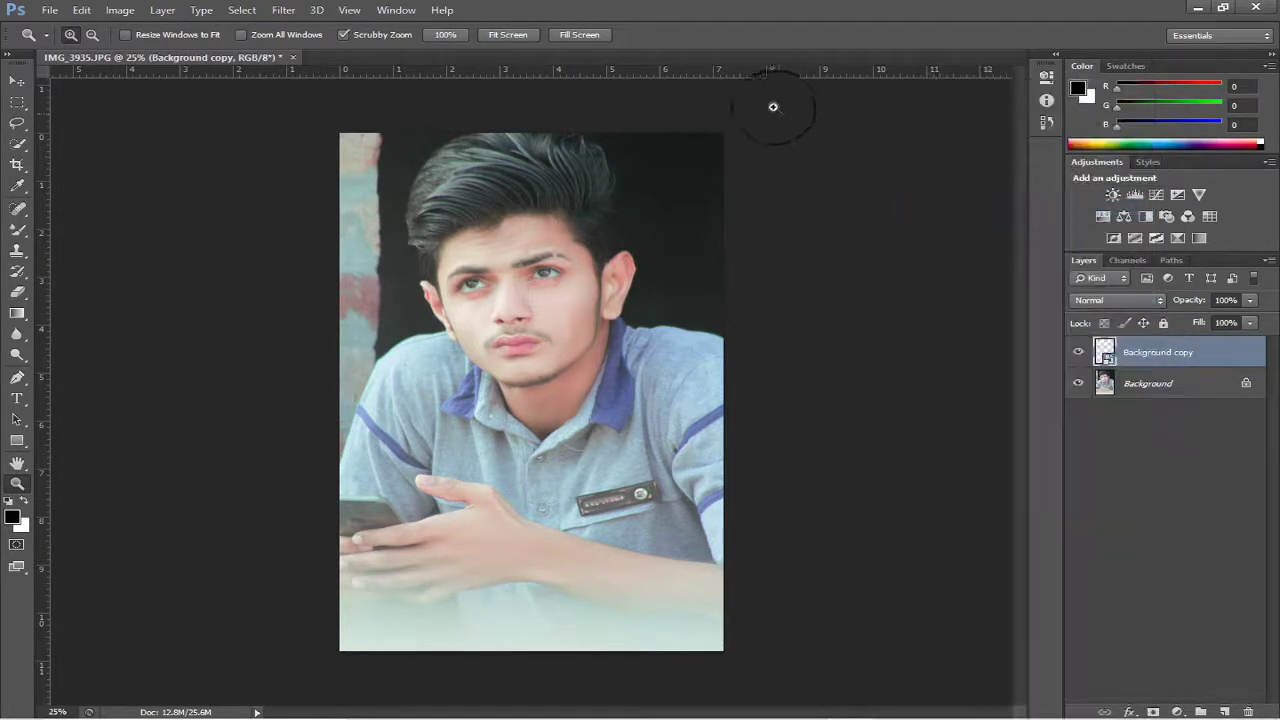
Apply High Pass at 3.5 pixels, blend it in Overlay, and merge it down.
{"action": "left_click", "coordinate": [281, 10]}
{"action": "mouse_move", "coordinate": [296, 293]}
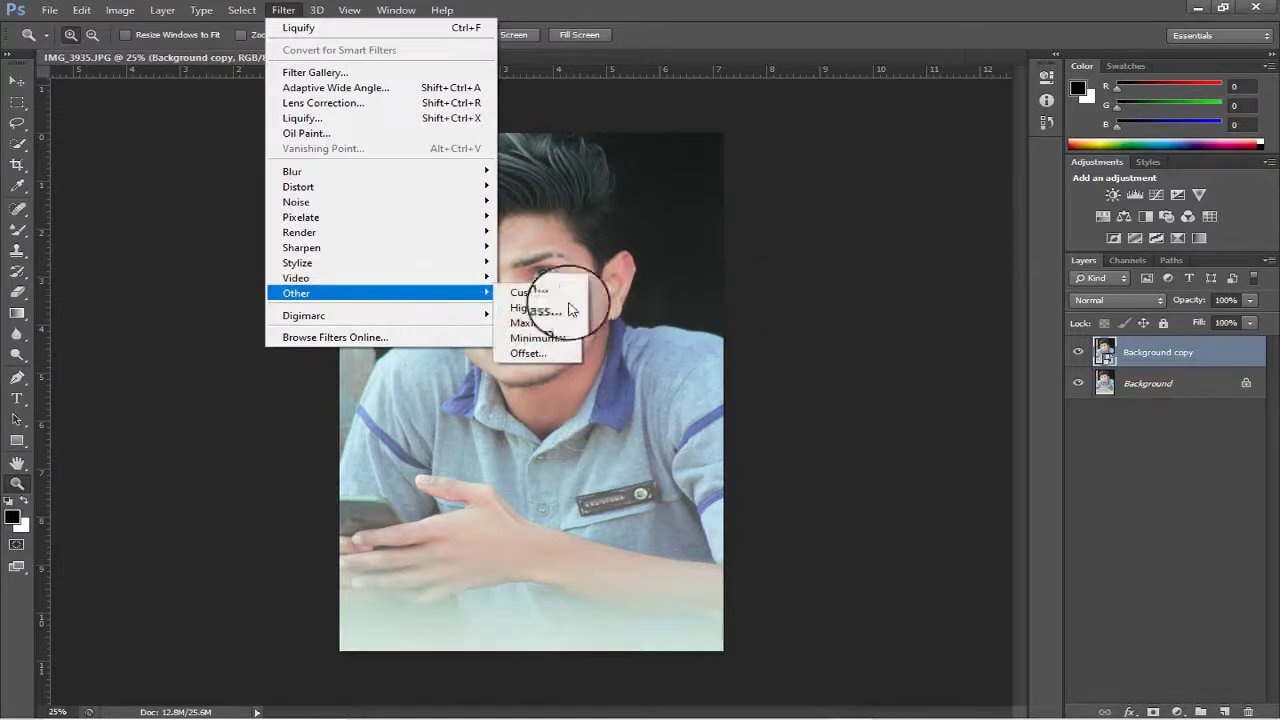
{"action": "left_click", "coordinate": [530, 308]}
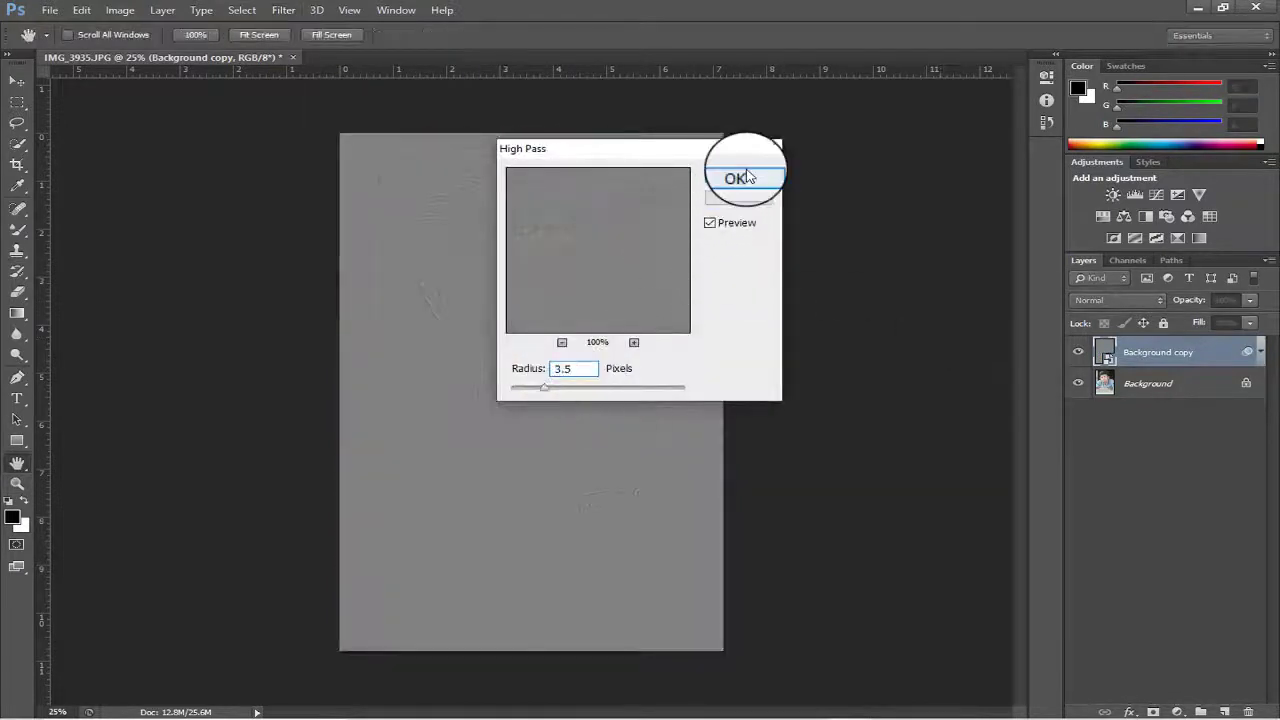
{"action": "left_click", "coordinate": [737, 173]}
{"action": "left_click", "coordinate": [1080, 302]}
{"action": "left_click", "coordinate": [1090, 198]}
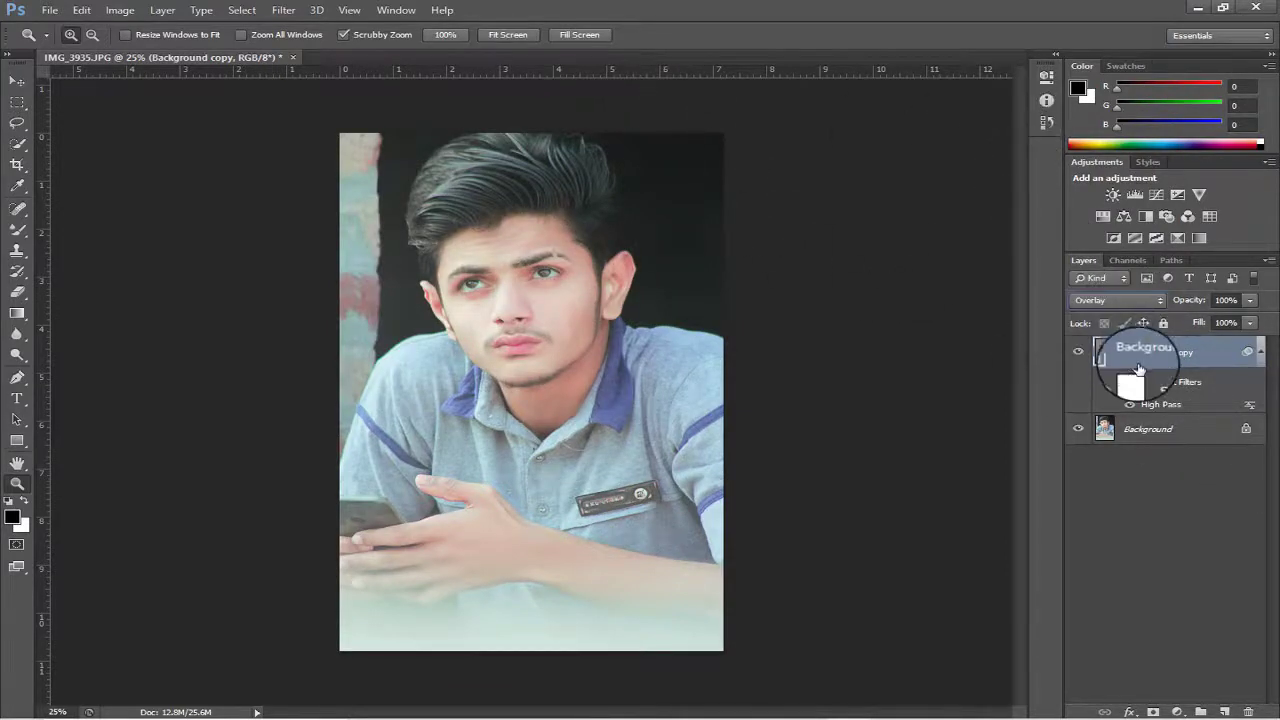
{"action": "key", "text": "ctrl+e"}
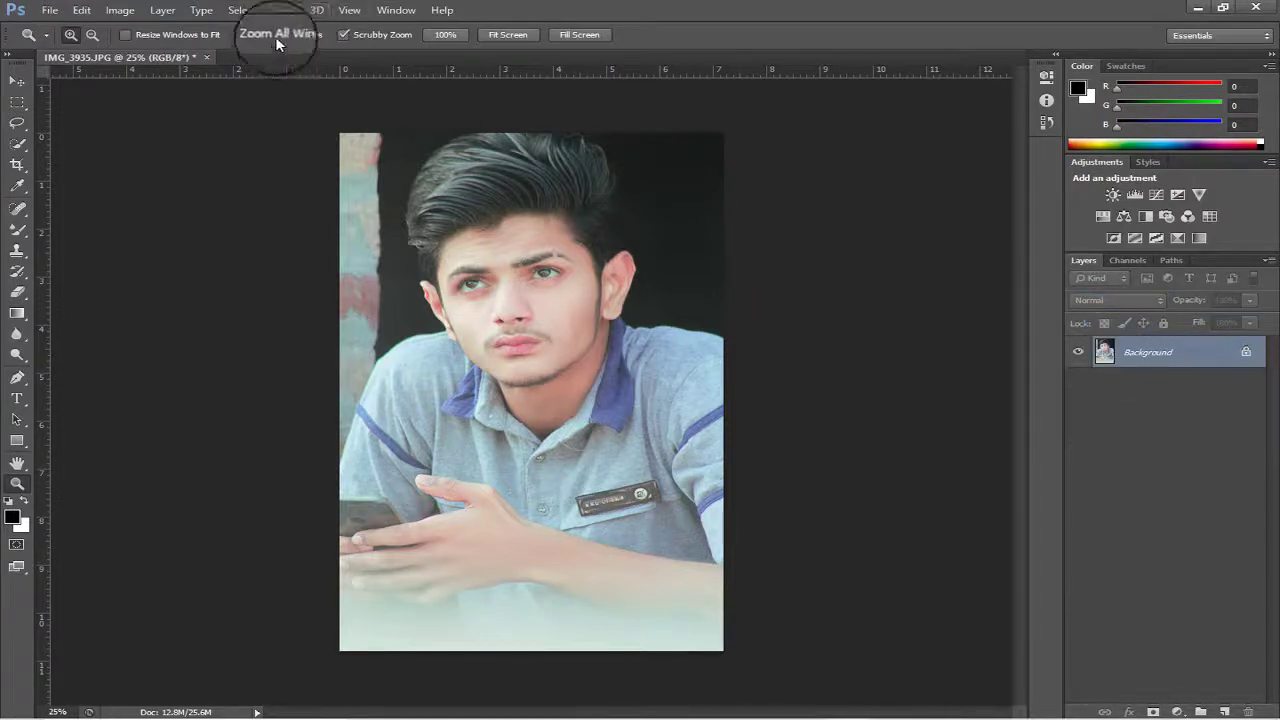
Apply Oil Paint (Stylization 4, Cleanliness 2.3, Scale 0.8, Bristle Detail 10, Shine 0).
{"action": "left_click", "coordinate": [283, 10]}
{"action": "left_click", "coordinate": [350, 130]}
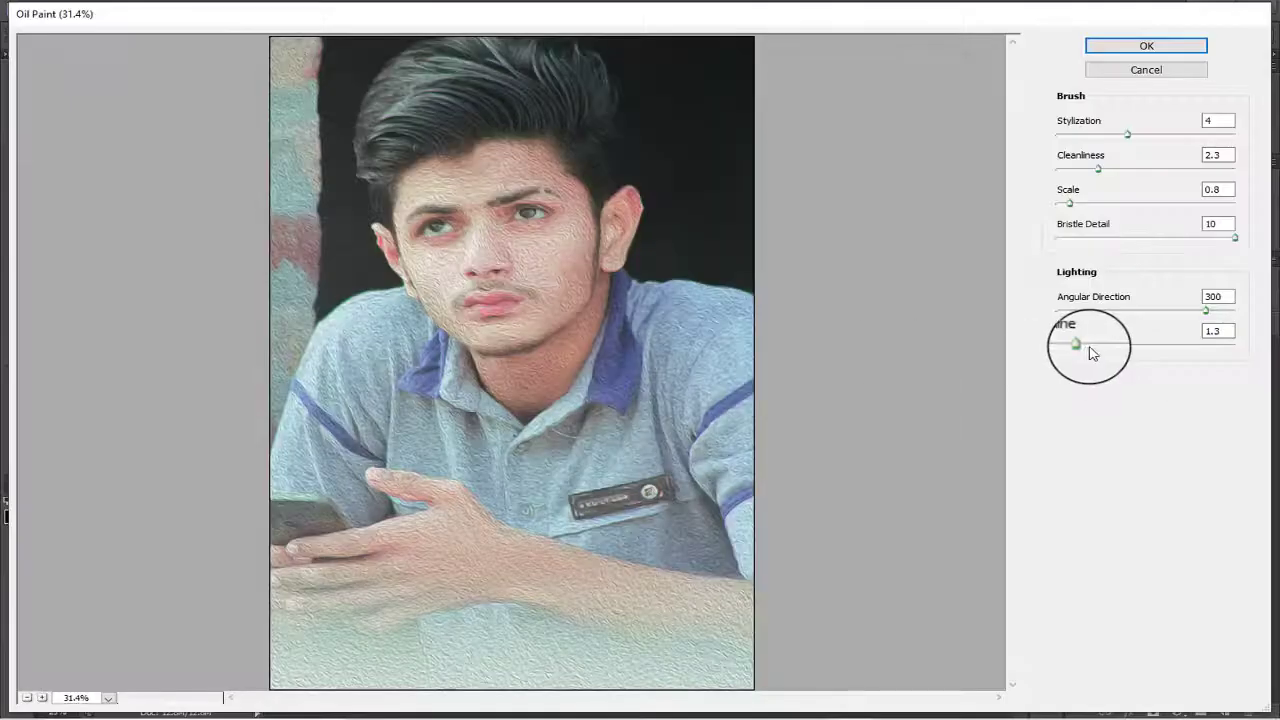
{"action": "left_click_drag", "start_coordinate": [1094, 343], "coordinate": [996, 353]}
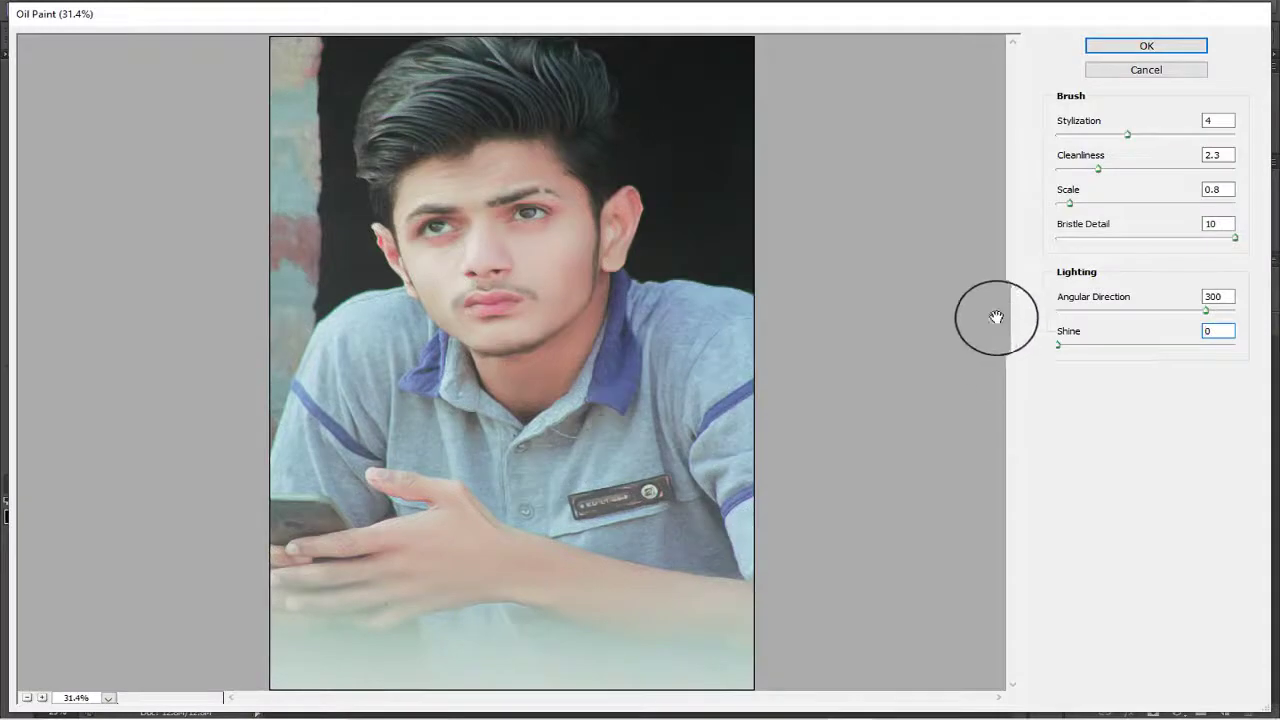
{"action": "key", "text": "Return"}
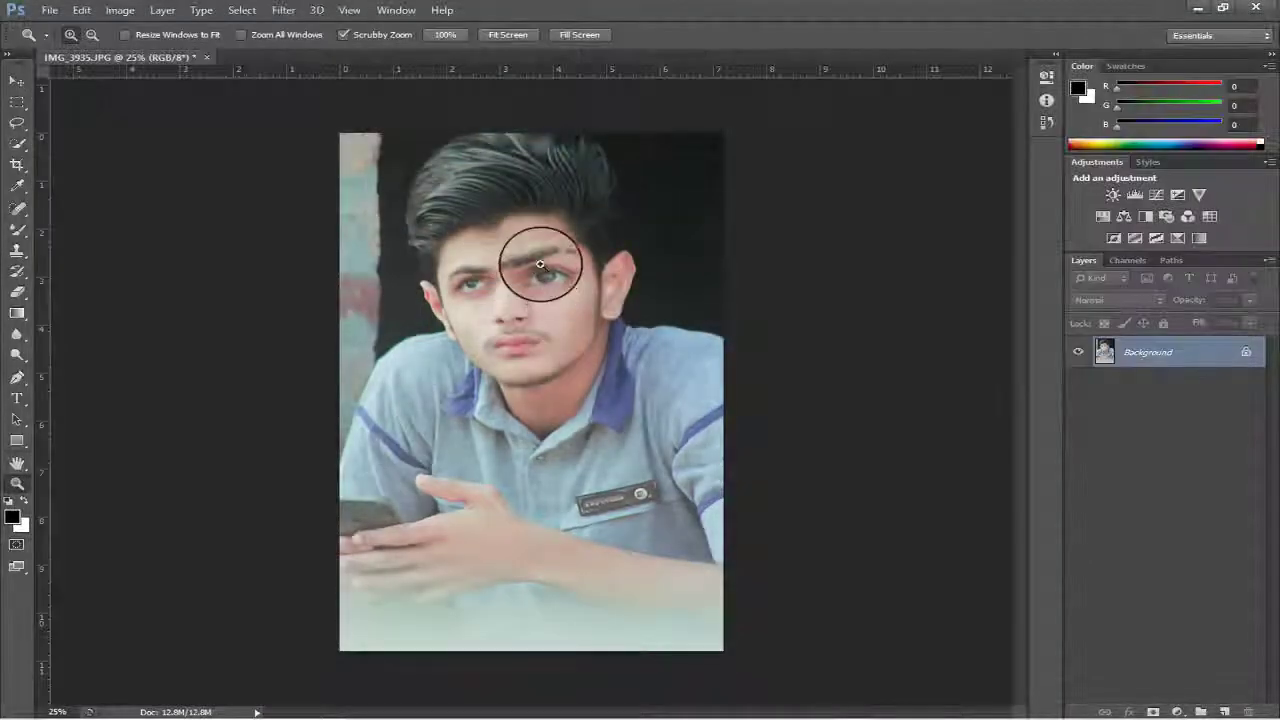
{"action": "left_click", "coordinate": [540, 264]}
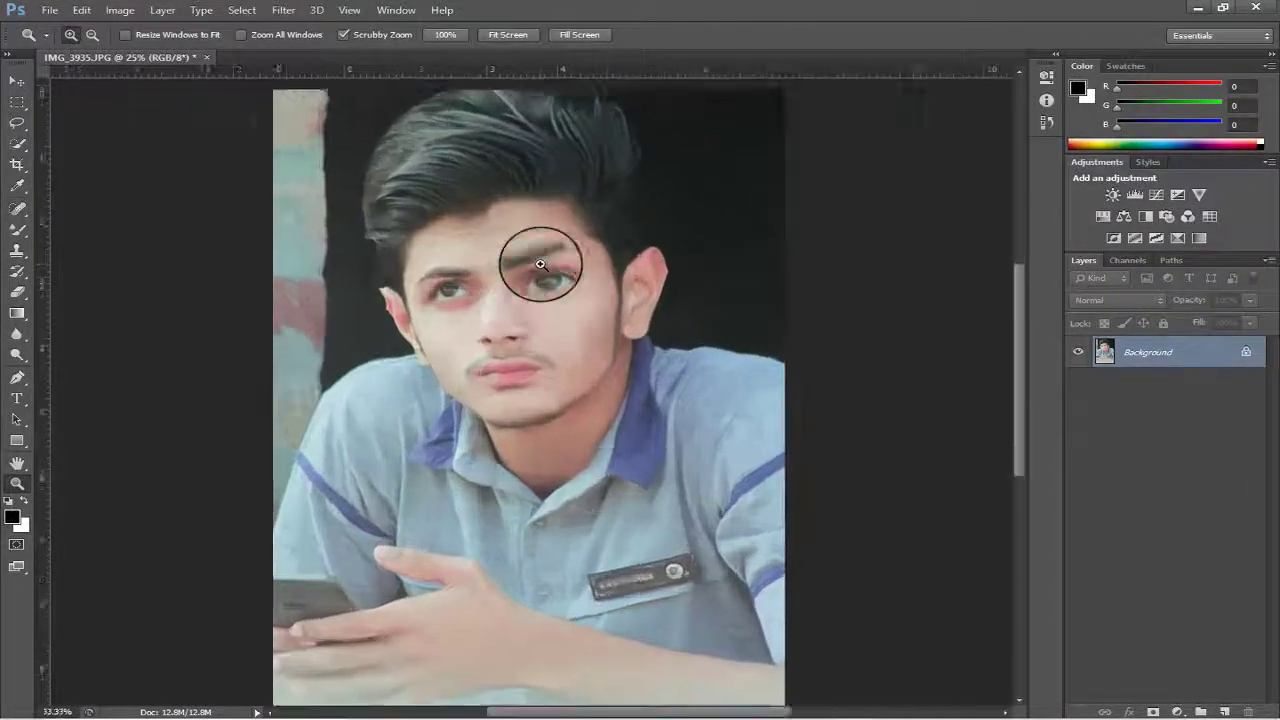
{"action": "right_click", "coordinate": [510, 229]}
{"action": "left_click", "coordinate": [618, 316]}
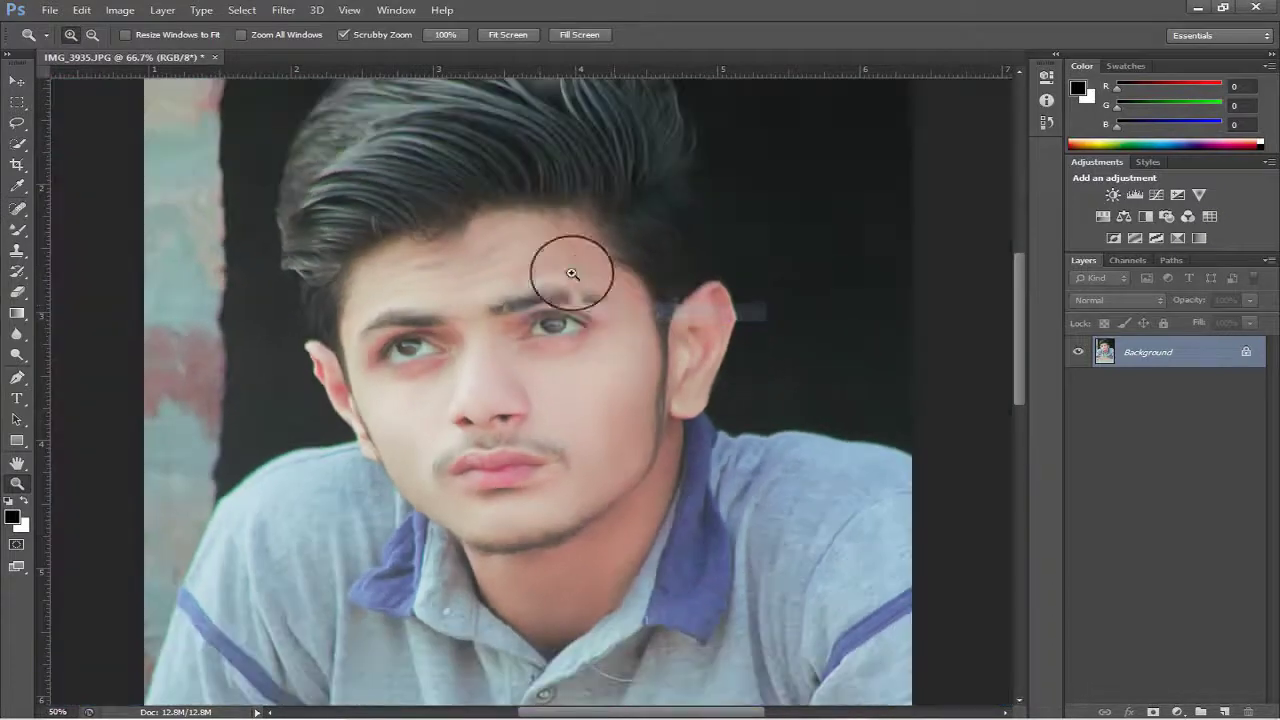
{"action": "right_click", "coordinate": [541, 258]}
{"action": "left_click", "coordinate": [620, 346]}
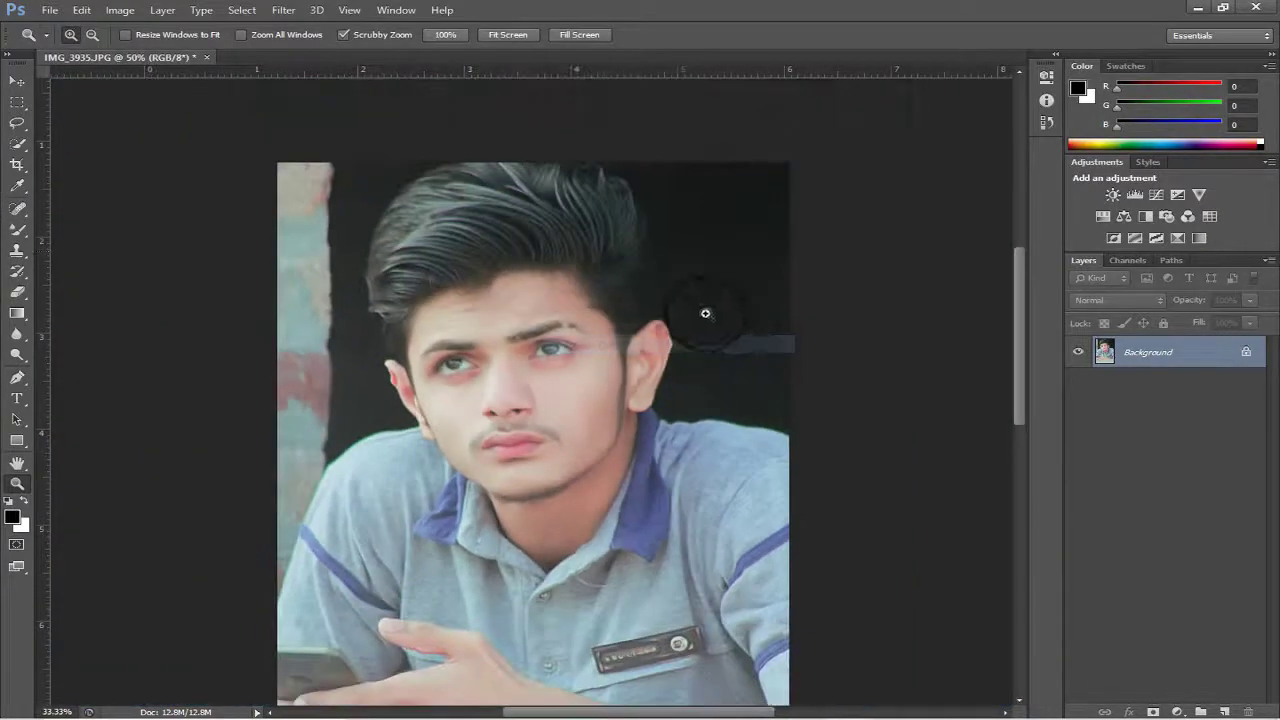
Add a Selective Color adjustment giving the Blacks range about +12 Black.
{"action": "left_click", "coordinate": [1177, 240]}
{"action": "left_click", "coordinate": [925, 137]}
{"action": "left_click", "coordinate": [911, 155]}
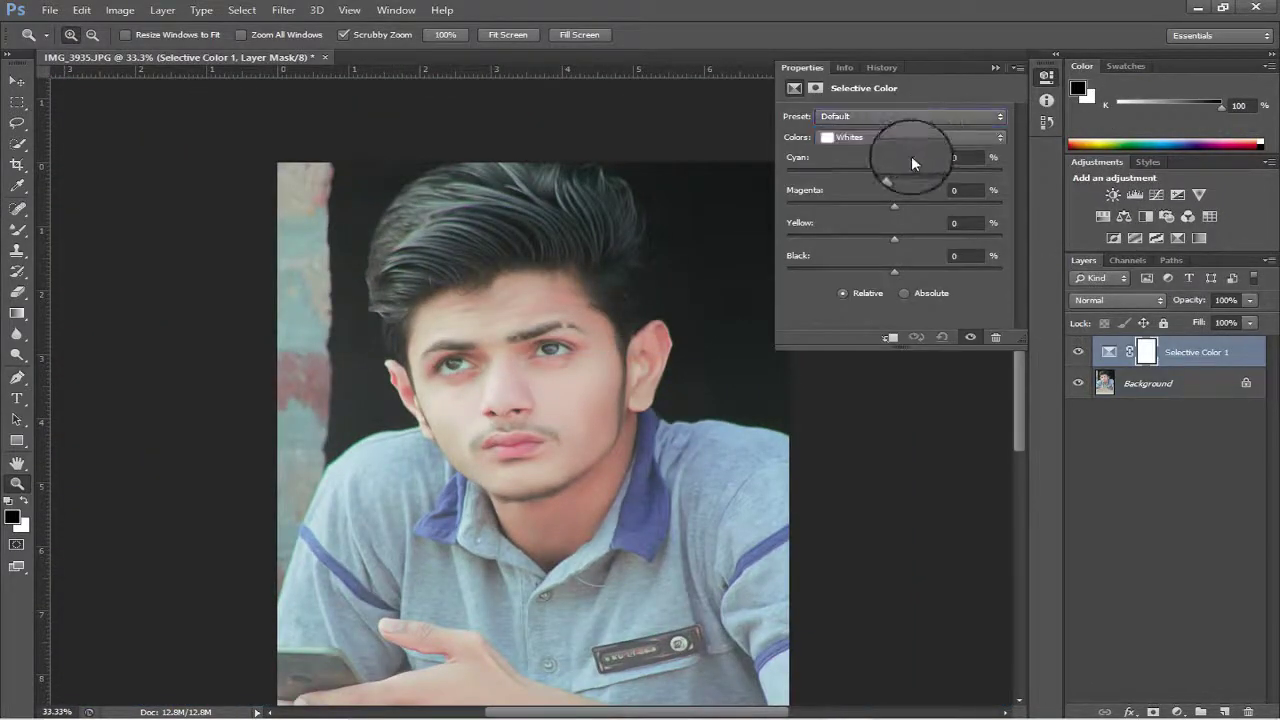
{"action": "left_click", "coordinate": [909, 257]}
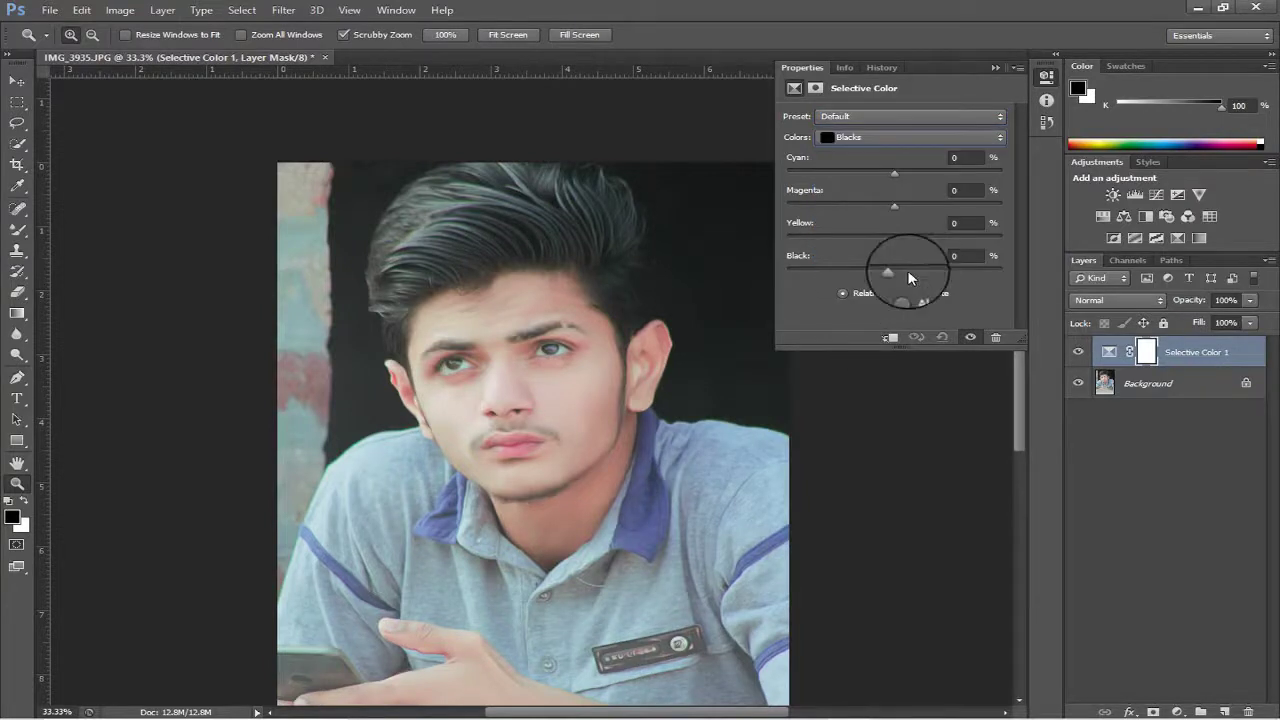
{"action": "left_click_drag", "start_coordinate": [906, 273], "coordinate": [910, 278]}
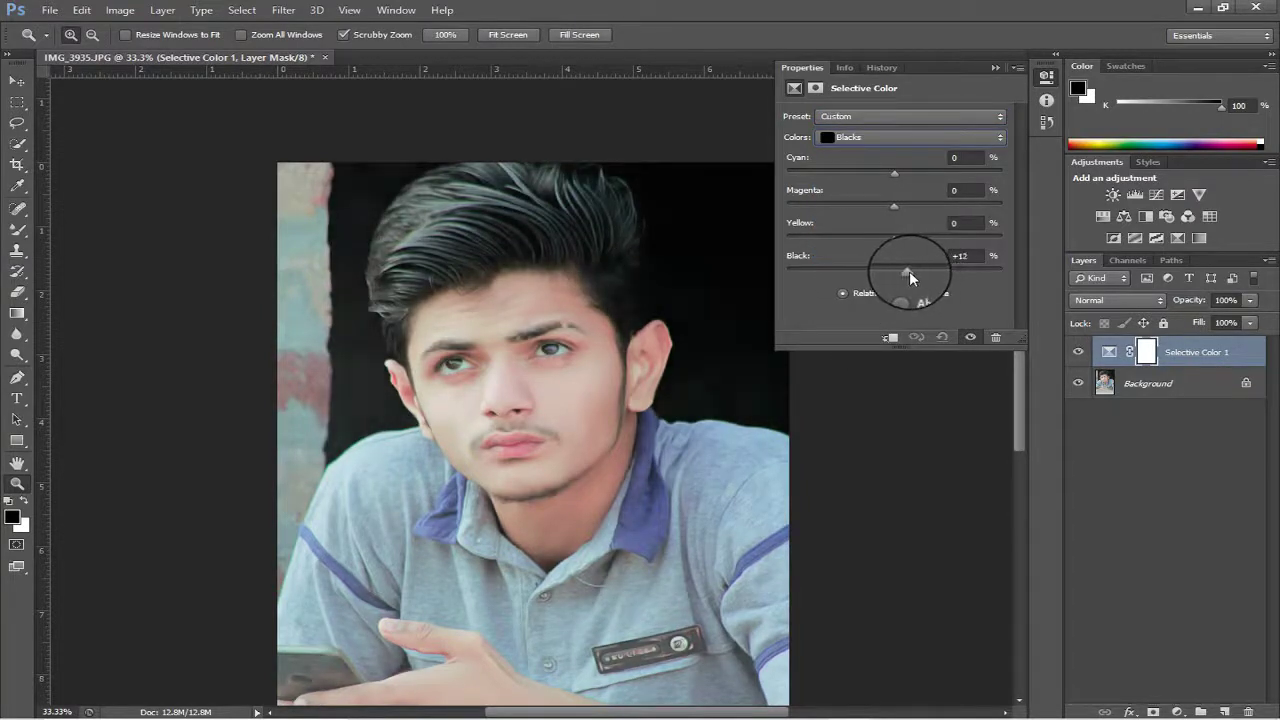
{"action": "left_click", "coordinate": [996, 67]}
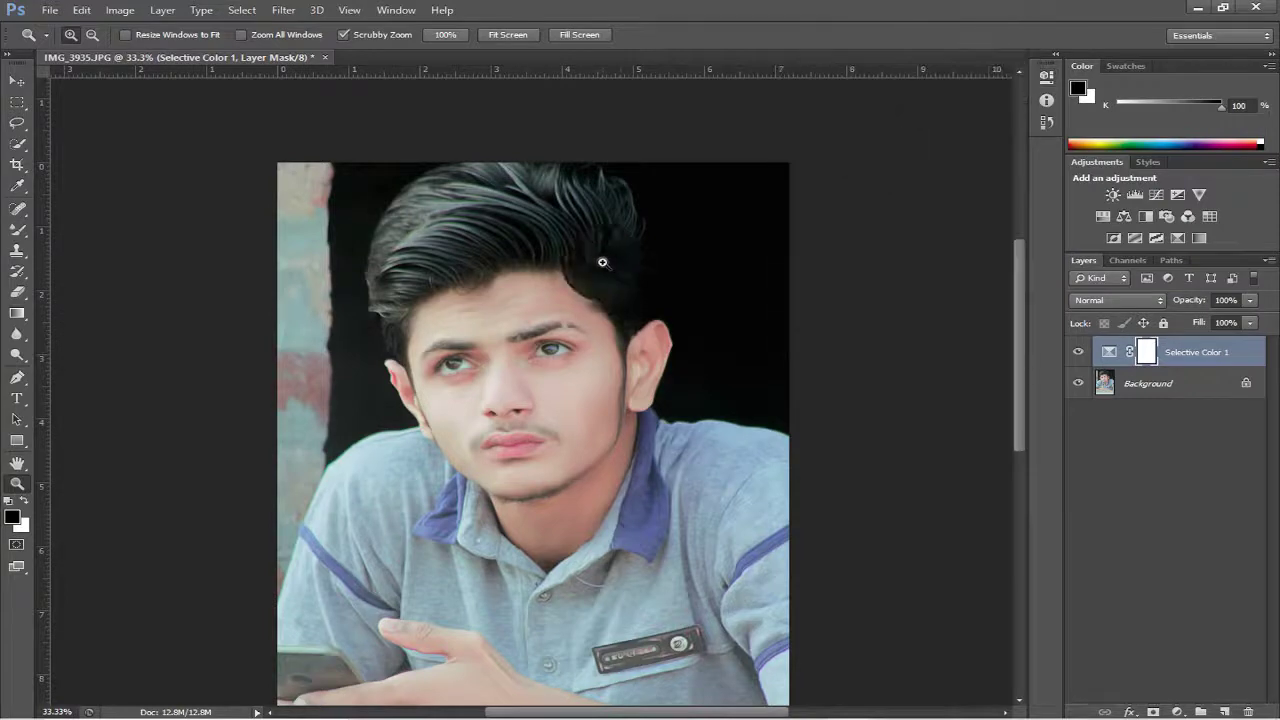
{"action": "scroll", "coordinate": [610, 290], "scroll_direction": "down", "scroll_amount": 2}
{"action": "right_click", "coordinate": [560, 237]}
{"action": "left_click", "coordinate": [605, 321]}
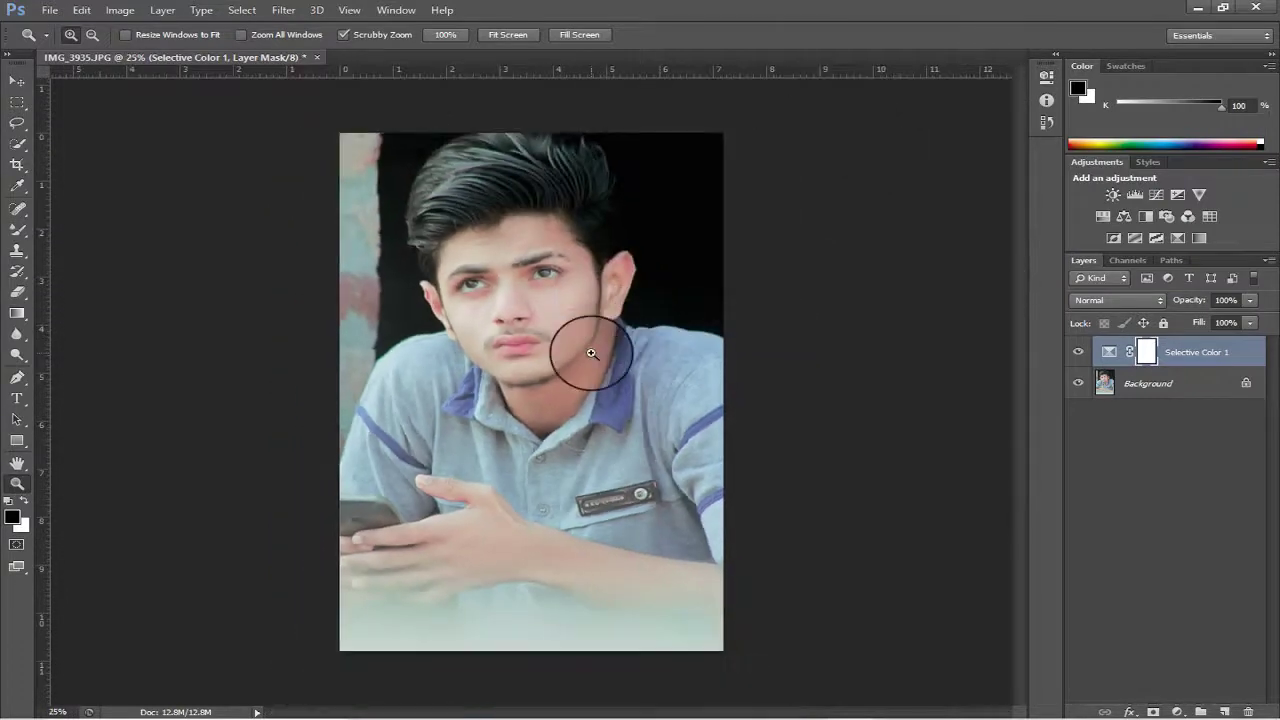
Save over IMG_3935.jpg as a JPEG, then close without saving the layered version.
{"action": "key", "text": "ctrl+shift+s"}
{"action": "left_click", "coordinate": [650, 398]}
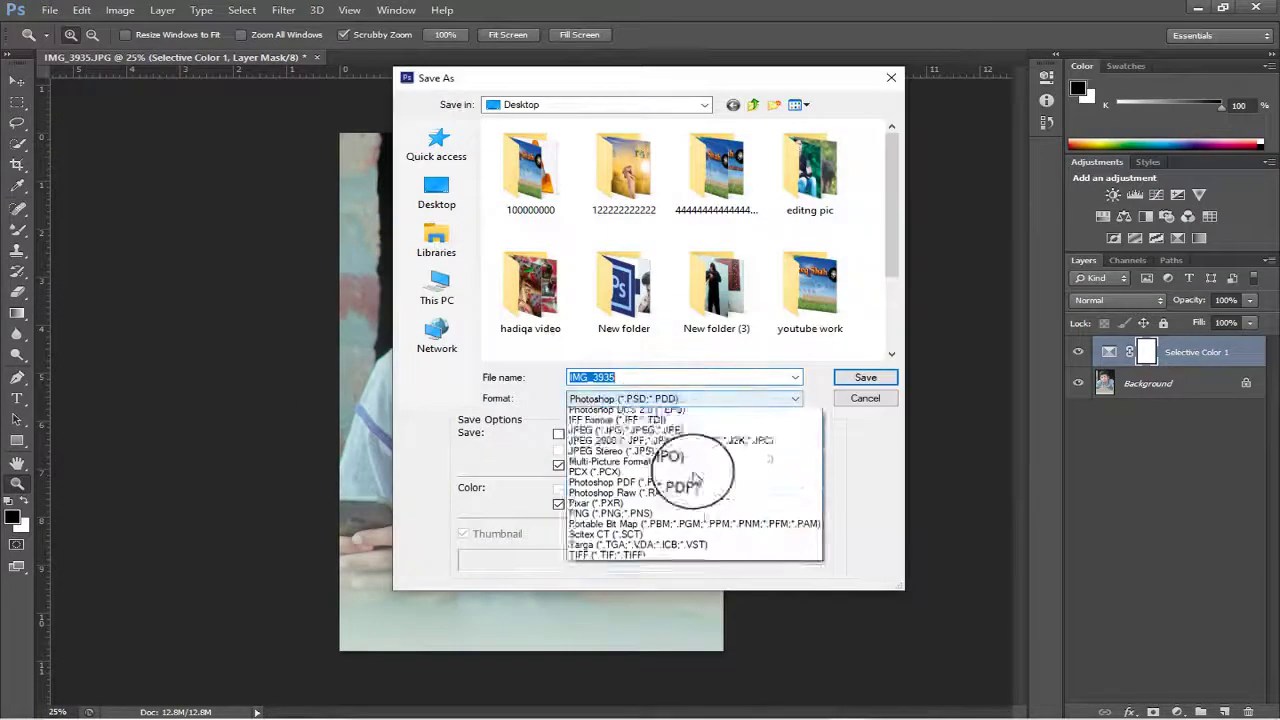
{"action": "left_click", "coordinate": [703, 507]}
{"action": "left_click", "coordinate": [865, 377]}
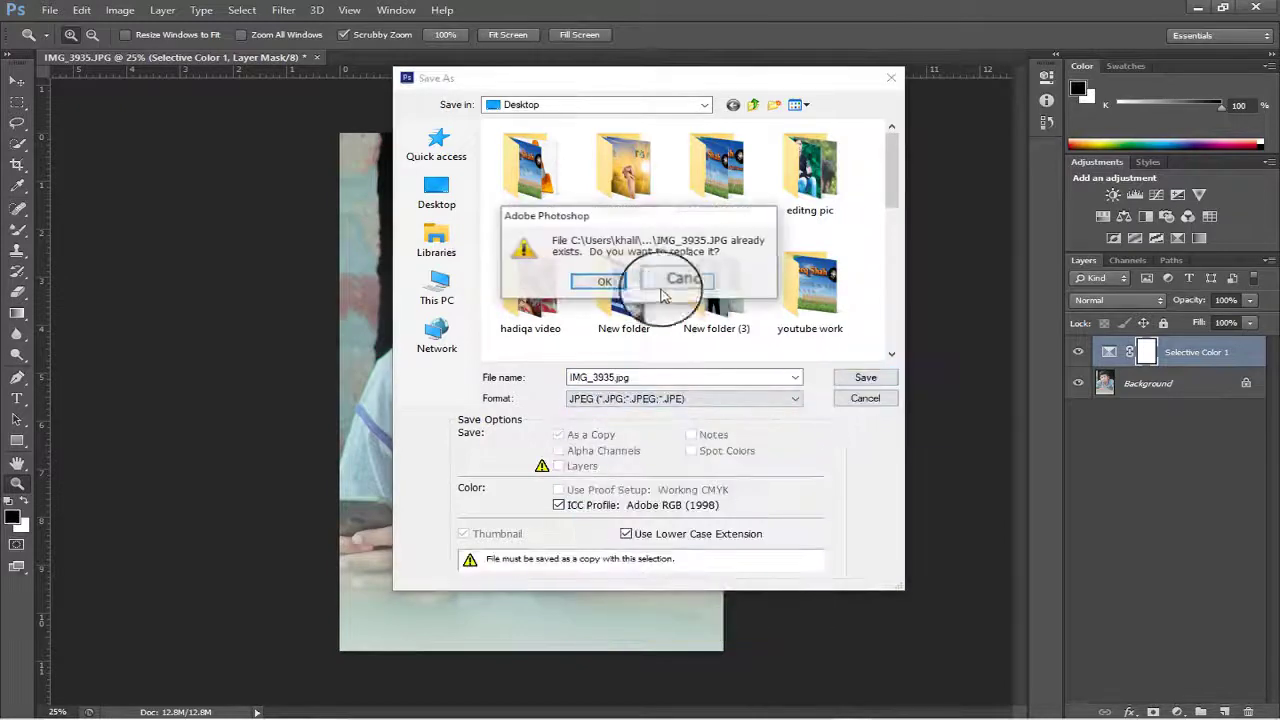
{"action": "key", "text": "Return"}
{"action": "left_click", "coordinate": [746, 179]}
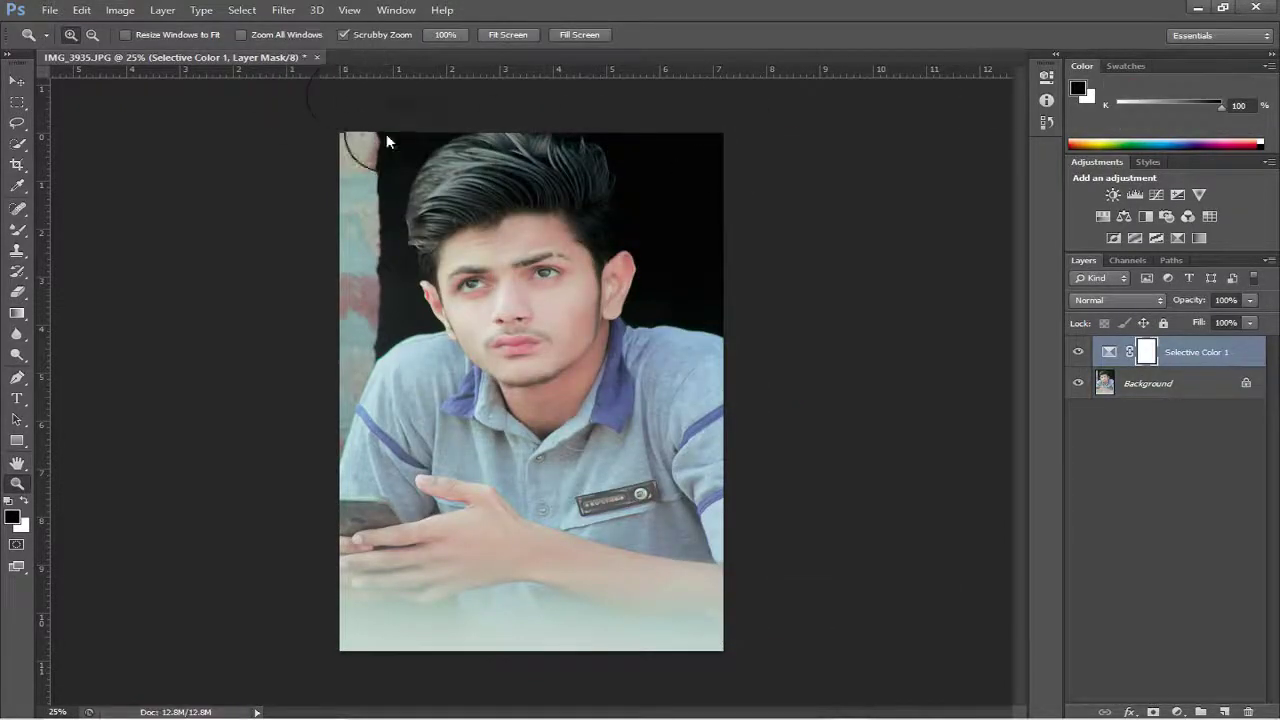
{"action": "key", "text": "ctrl+w"}
{"action": "left_click", "coordinate": [663, 283]}
Open IMG_3935 from the file browser into Camera Raw.
{"action": "left_click", "coordinate": [49, 10]}
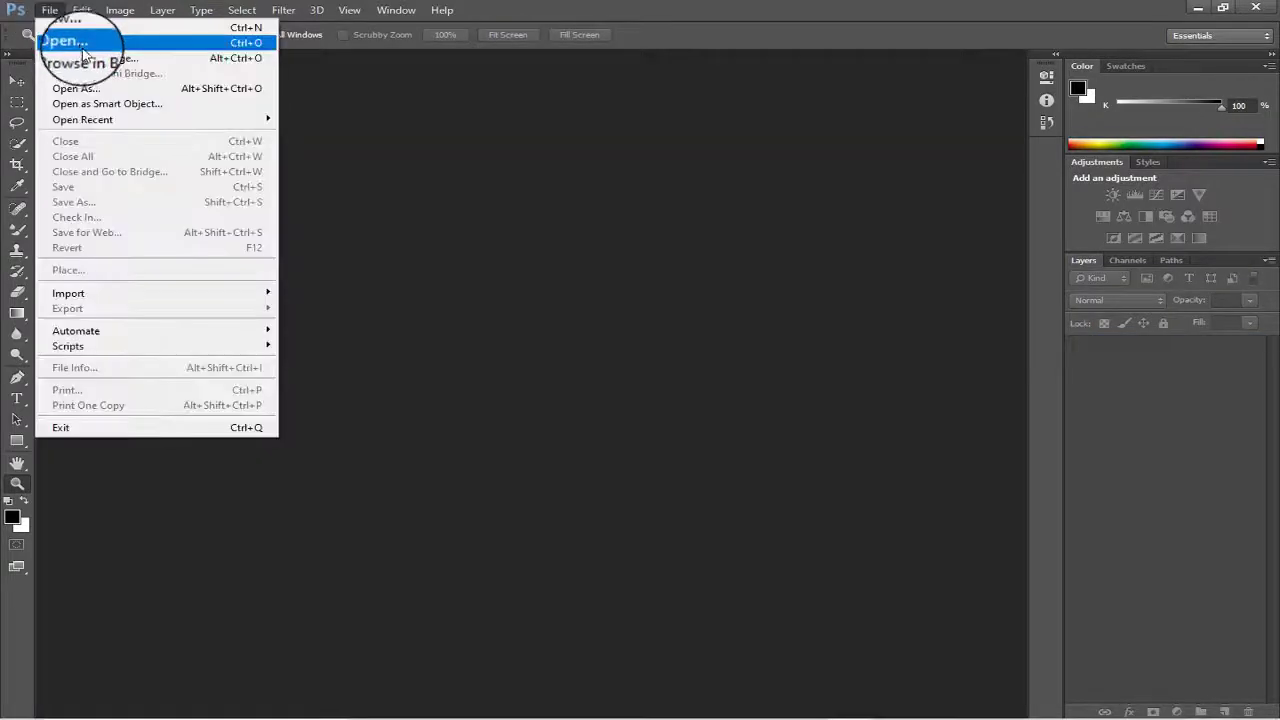
{"action": "left_click", "coordinate": [83, 45]}
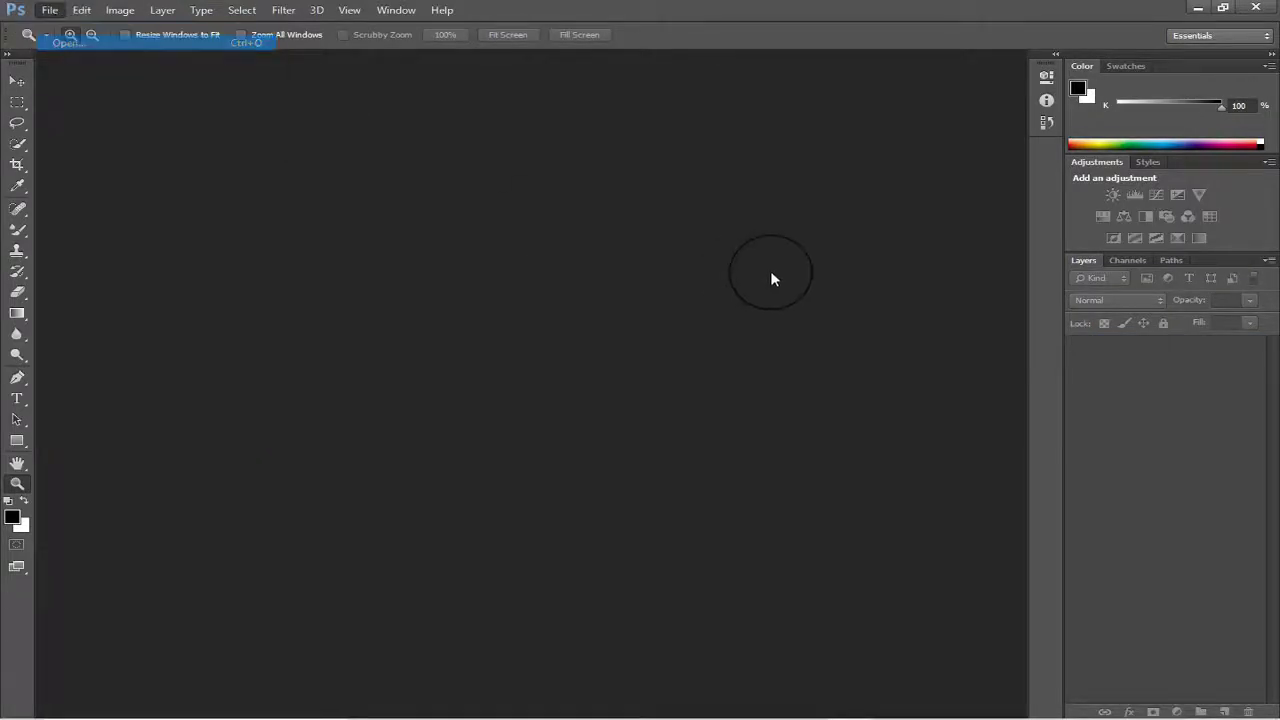
{"action": "scroll", "coordinate": [660, 285], "scroll_direction": "down", "scroll_amount": 5}
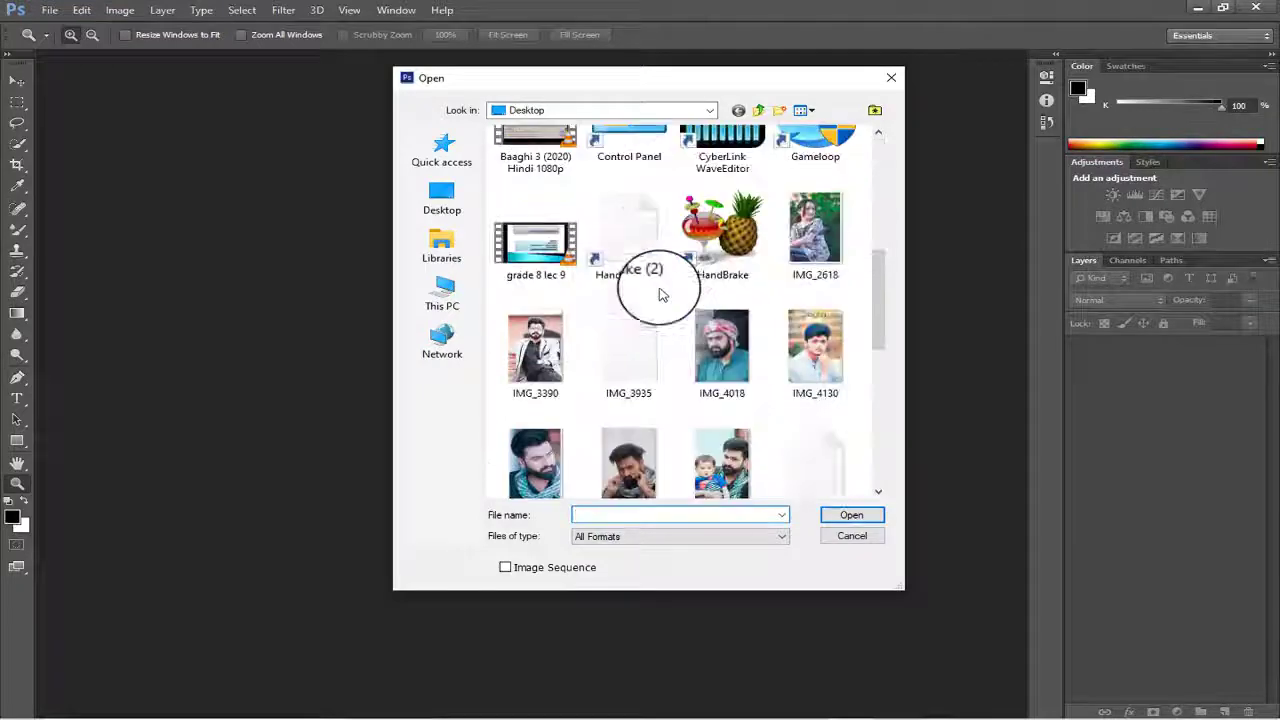
{"action": "scroll", "coordinate": [635, 420], "scroll_direction": "down", "scroll_amount": 1}
{"action": "scroll", "coordinate": [635, 405], "scroll_direction": "down", "scroll_amount": 3}
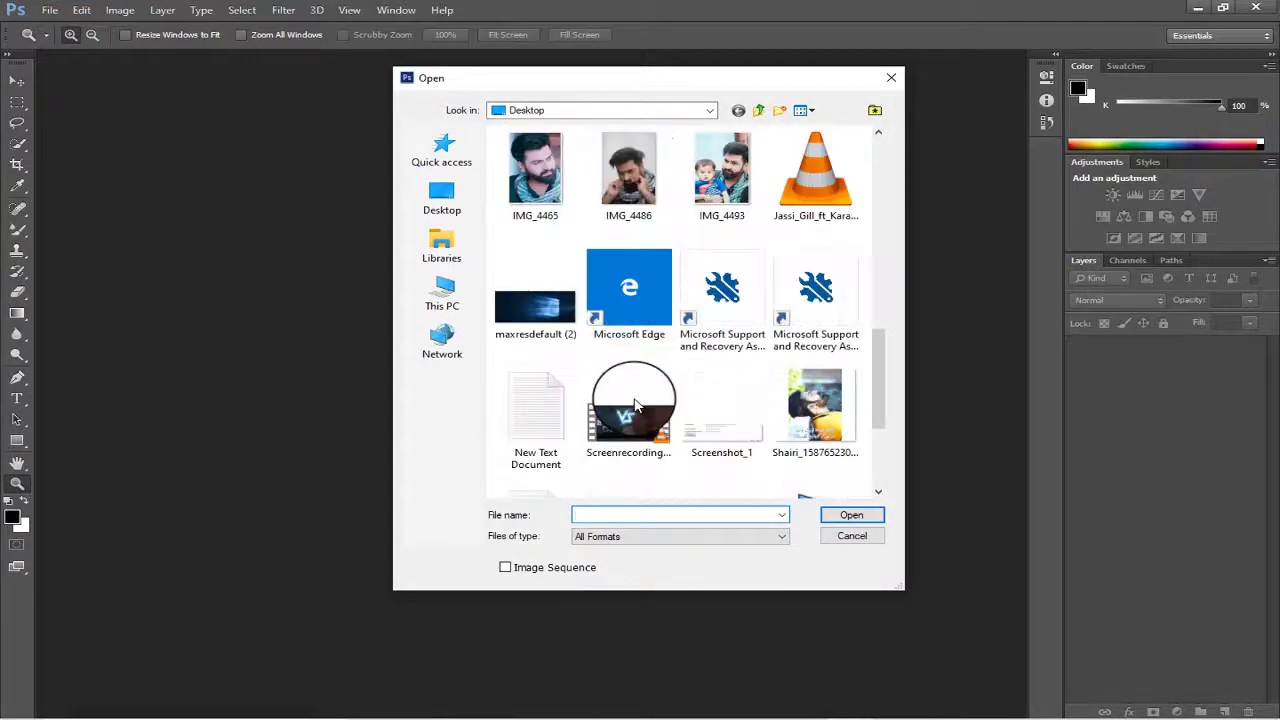
{"action": "scroll", "coordinate": [634, 400], "scroll_direction": "up", "scroll_amount": 2}
{"action": "scroll", "coordinate": [643, 391], "scroll_direction": "up", "scroll_amount": 2}
{"action": "double_click", "coordinate": [652, 366]}
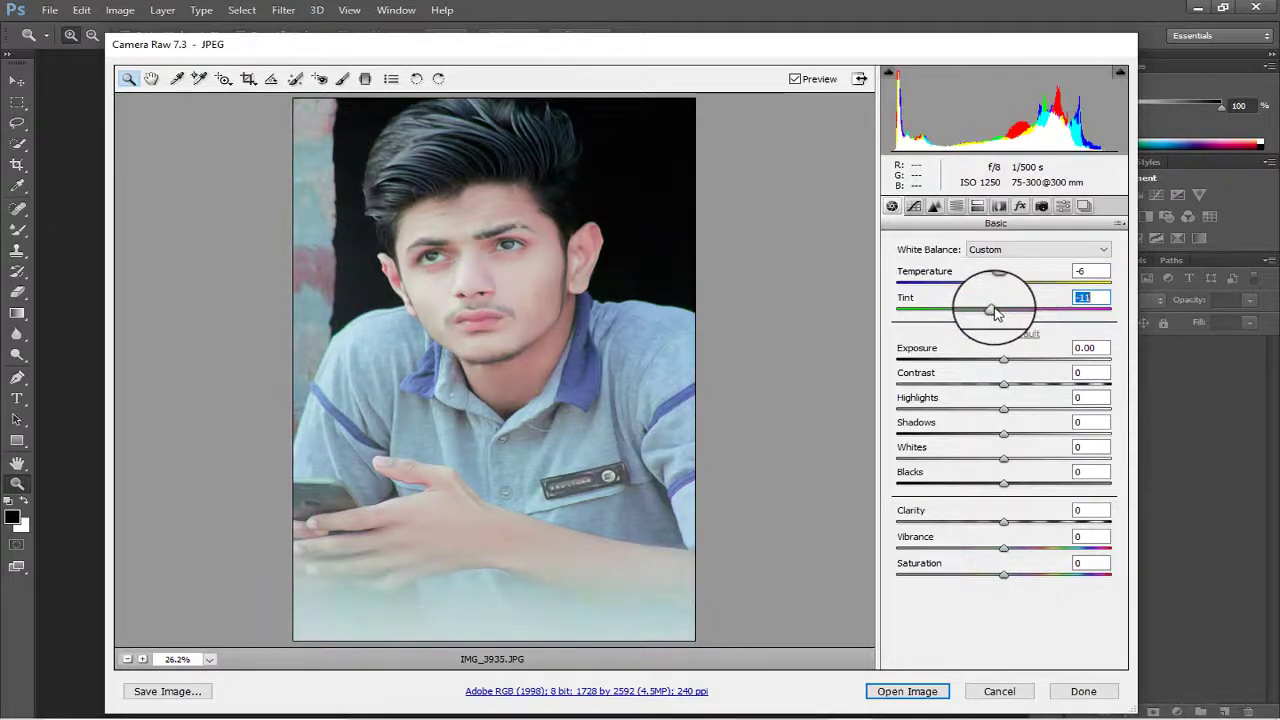
In Camera Raw set Tint +4, Shadows about +14 and Clarity +7, then open the image.
{"action": "left_click_drag", "start_coordinate": [1003, 314], "coordinate": [1018, 315]}
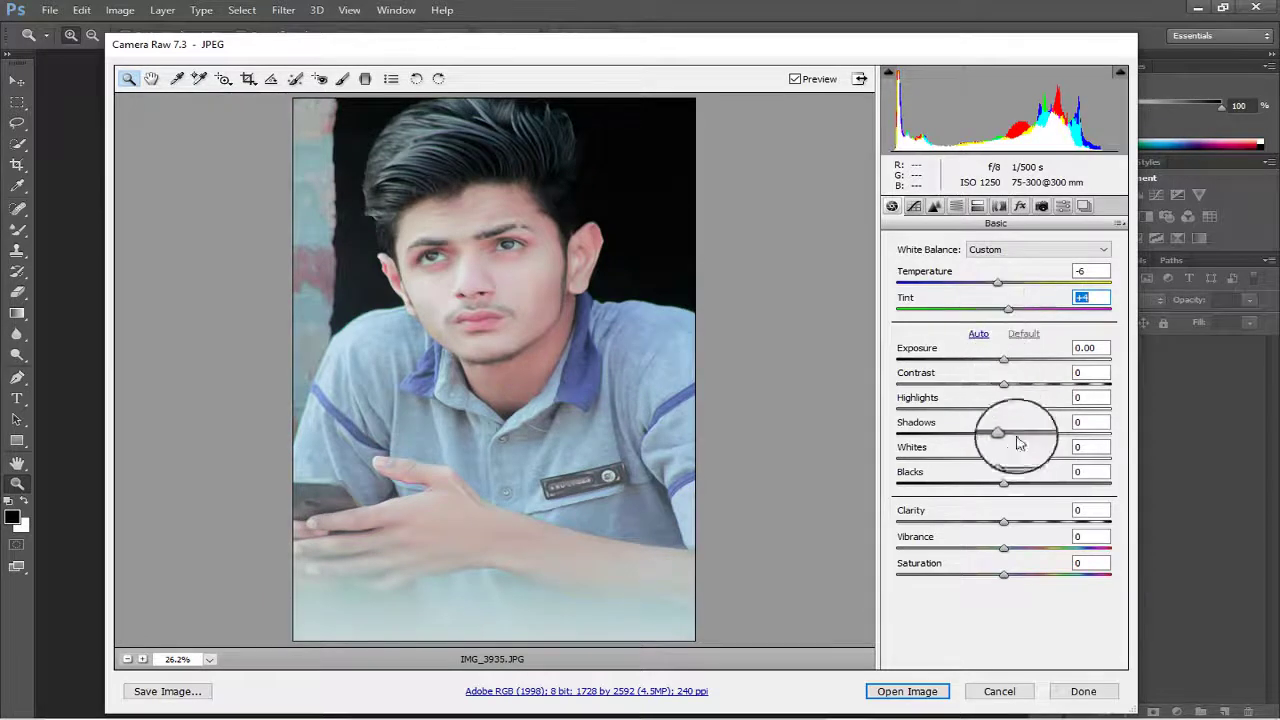
{"action": "mouse_move", "coordinate": [1004, 433]}
{"action": "left_mouse_down"}
{"action": "mouse_move", "coordinate": [1107, 433]}
{"action": "mouse_move", "coordinate": [1058, 433]}
{"action": "left_mouse_up"}
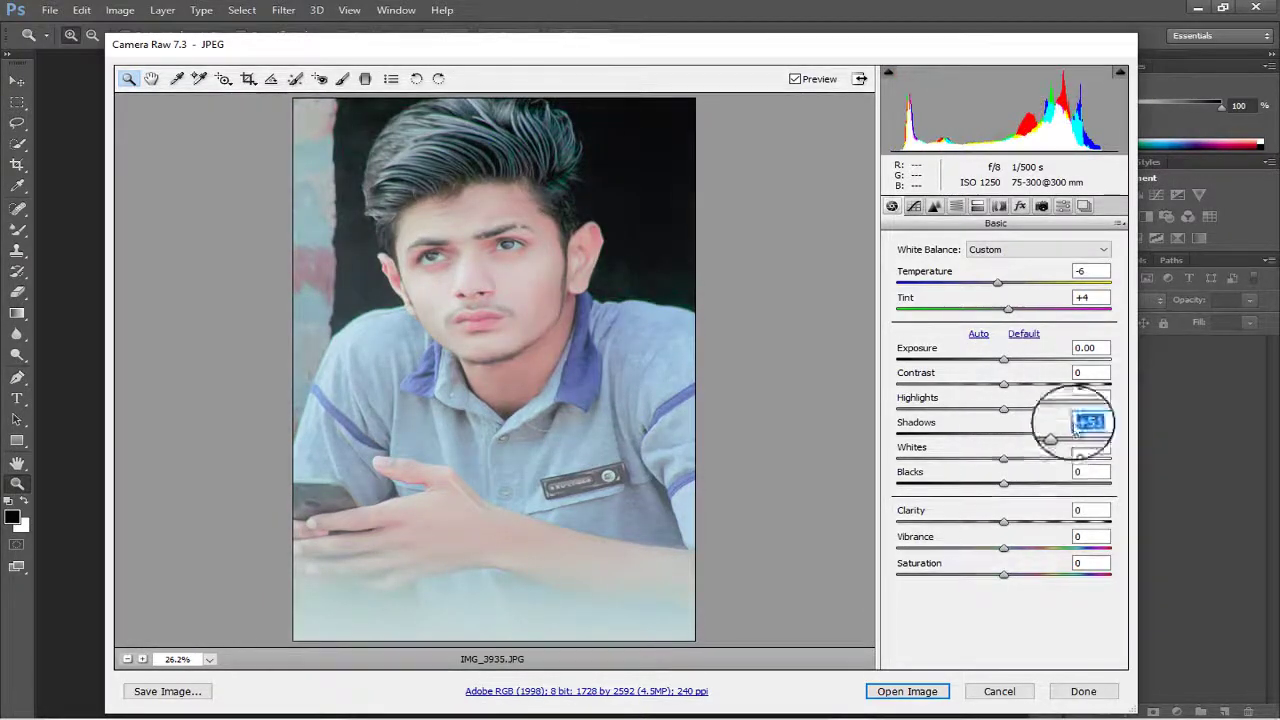
{"action": "mouse_move", "coordinate": [1003, 521]}
{"action": "left_mouse_down"}
{"action": "mouse_move", "coordinate": [1053, 521]}
{"action": "mouse_move", "coordinate": [1010, 533]}
{"action": "left_mouse_up"}
{"action": "mouse_move", "coordinate": [1020, 434]}
{"action": "left_mouse_down"}
{"action": "mouse_move", "coordinate": [1057, 446]}
{"action": "mouse_move", "coordinate": [1018, 450]}
{"action": "left_mouse_up"}
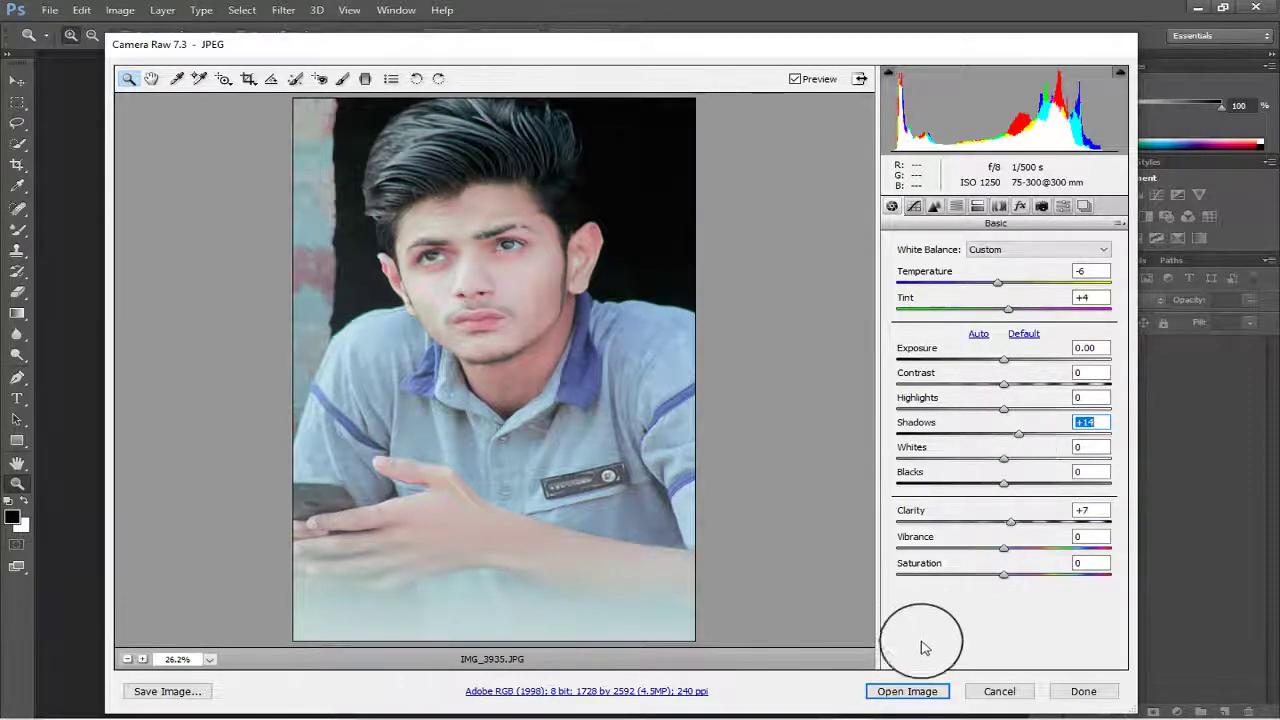
{"action": "left_click", "coordinate": [898, 697]}
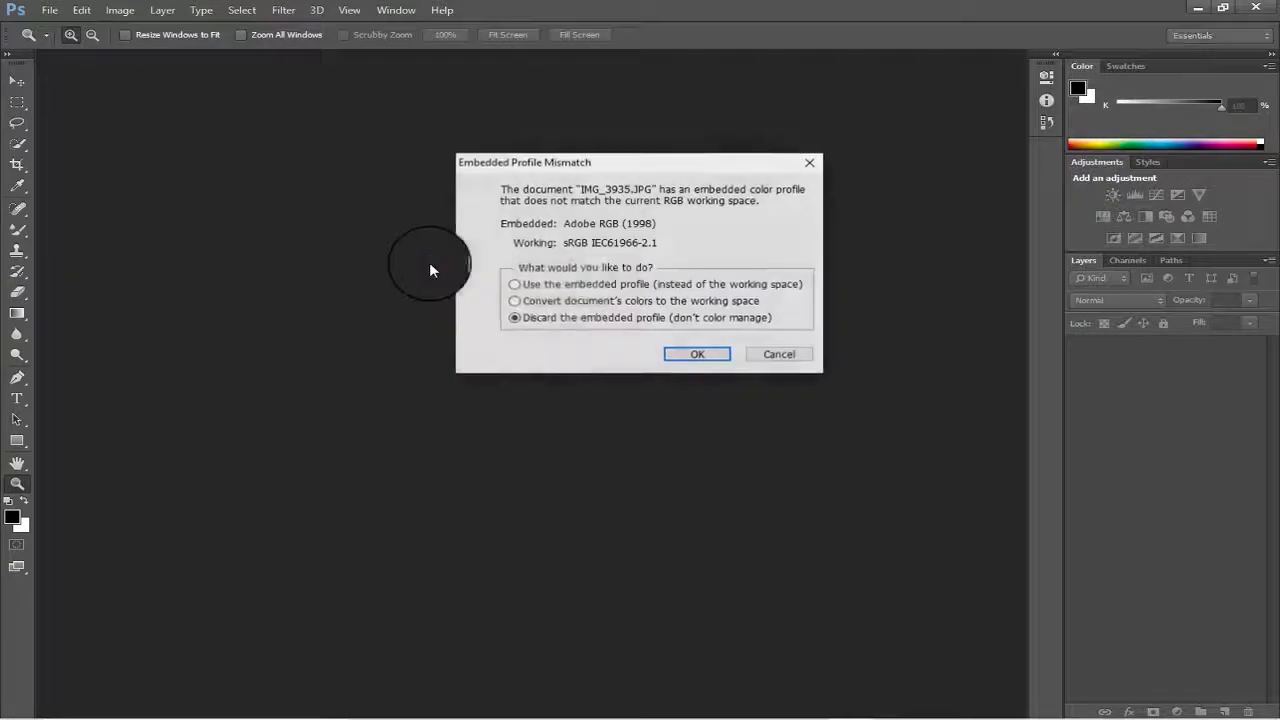
Accept the profile mismatch to open IMG_3935-2, then cancel the Save As dialog.
{"action": "left_click", "coordinate": [567, 285]}
{"action": "left_click", "coordinate": [690, 354]}
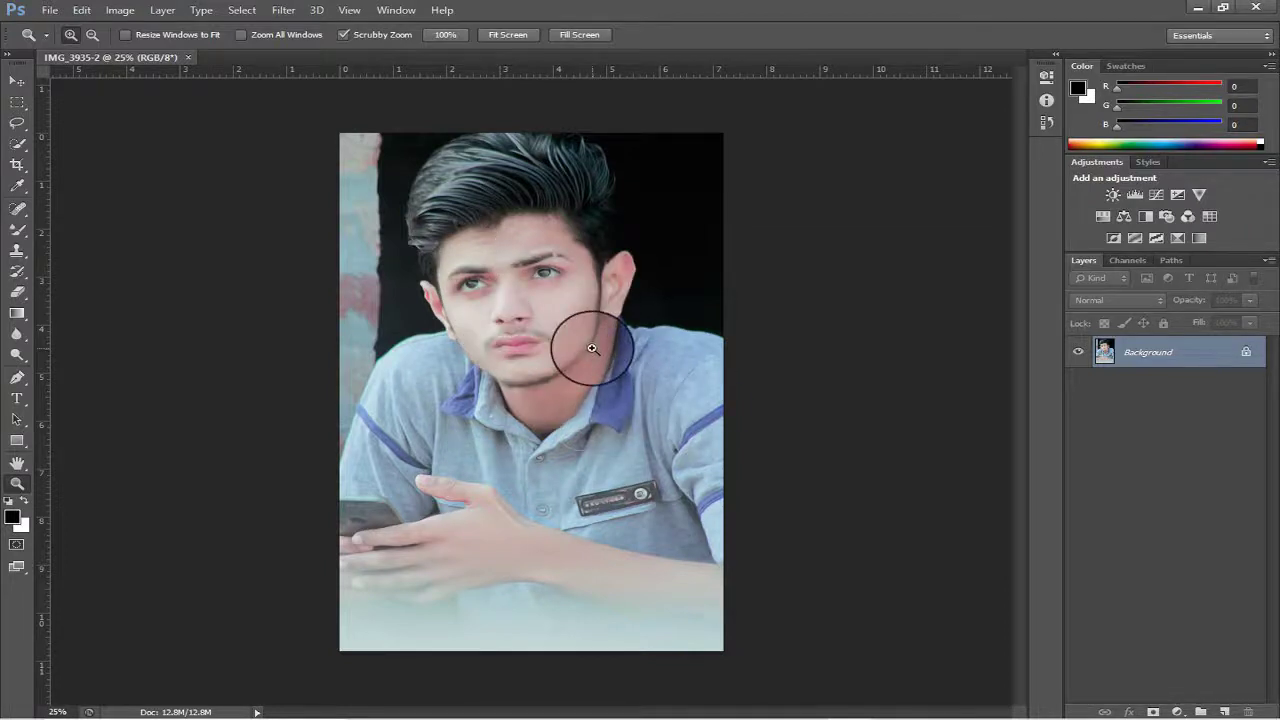
{"action": "key", "text": "ctrl+shift+s"}
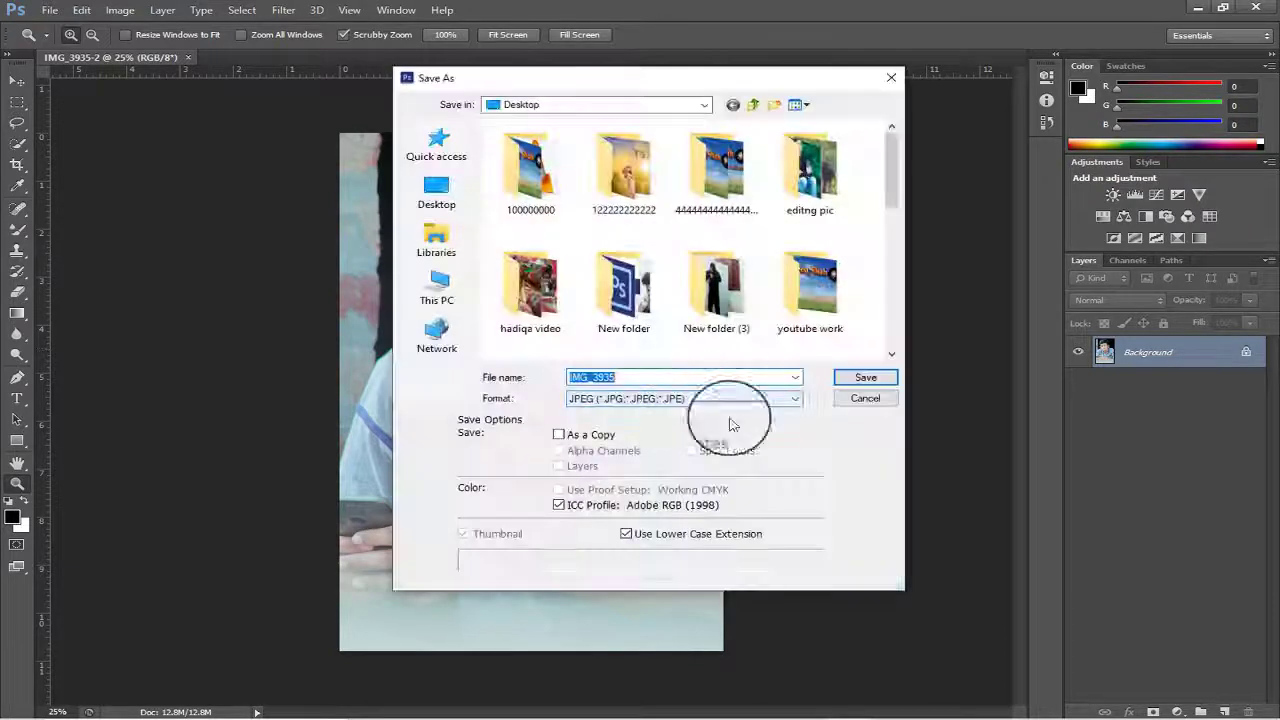
{"action": "left_click", "coordinate": [865, 398]}
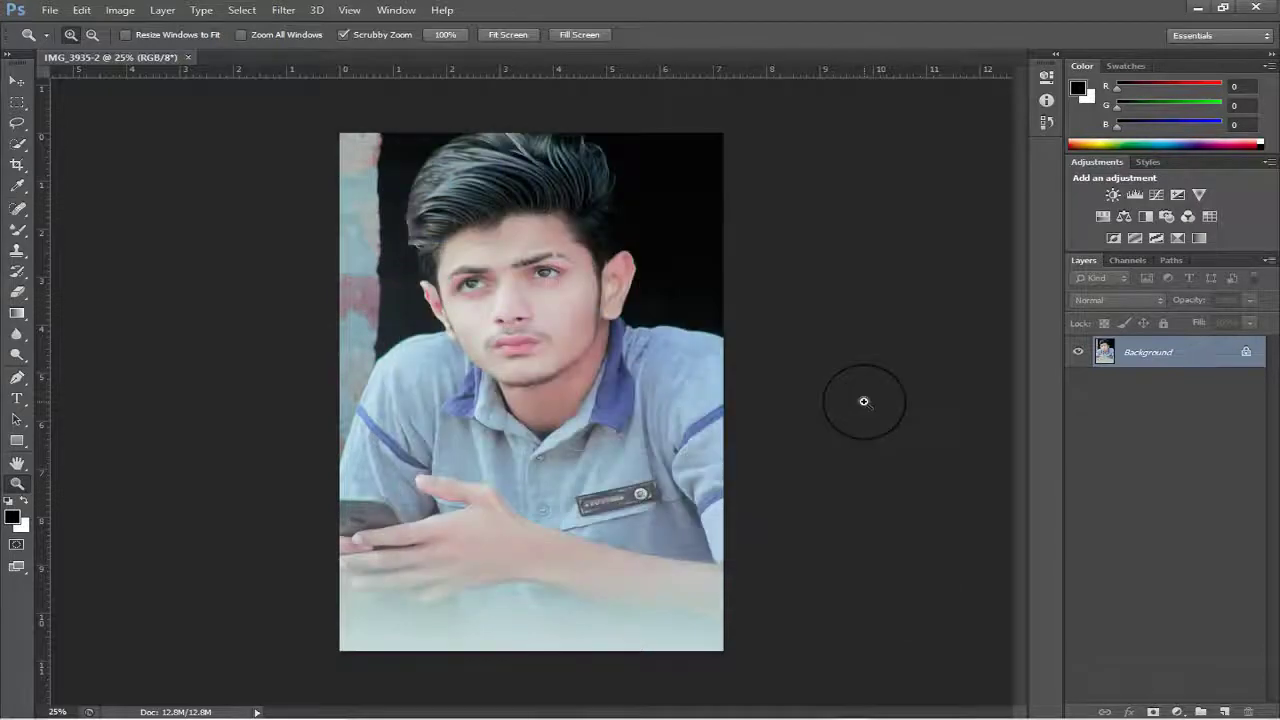